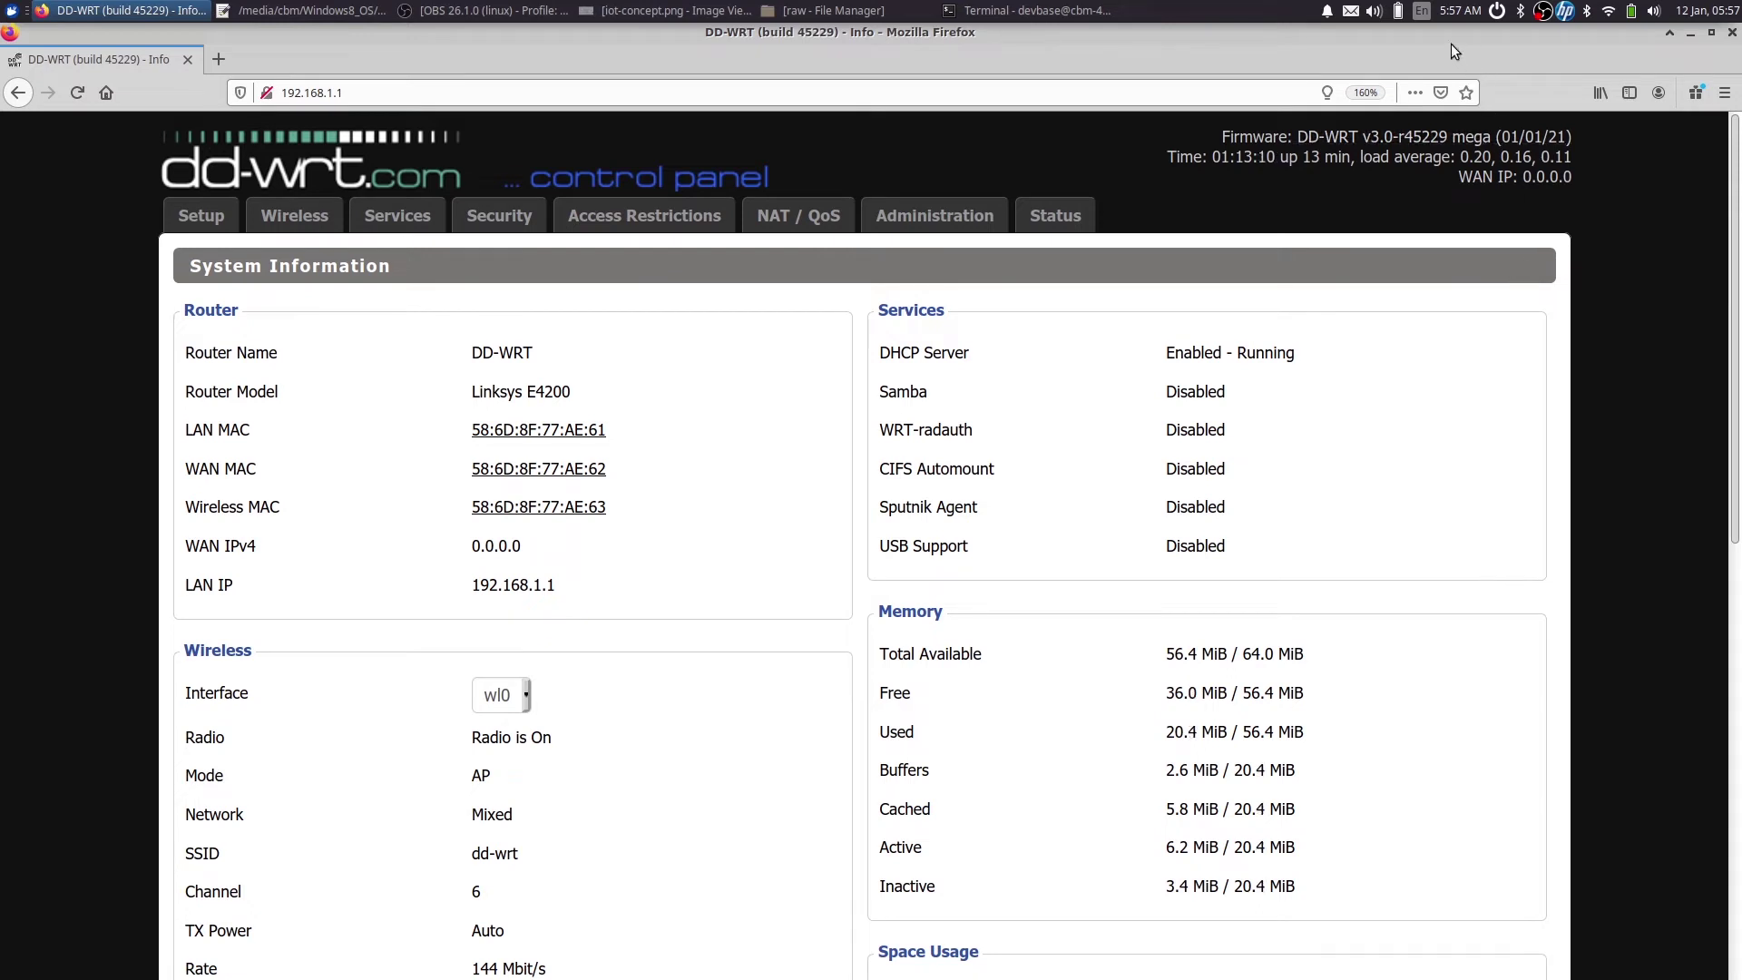
left_click(1608, 11)
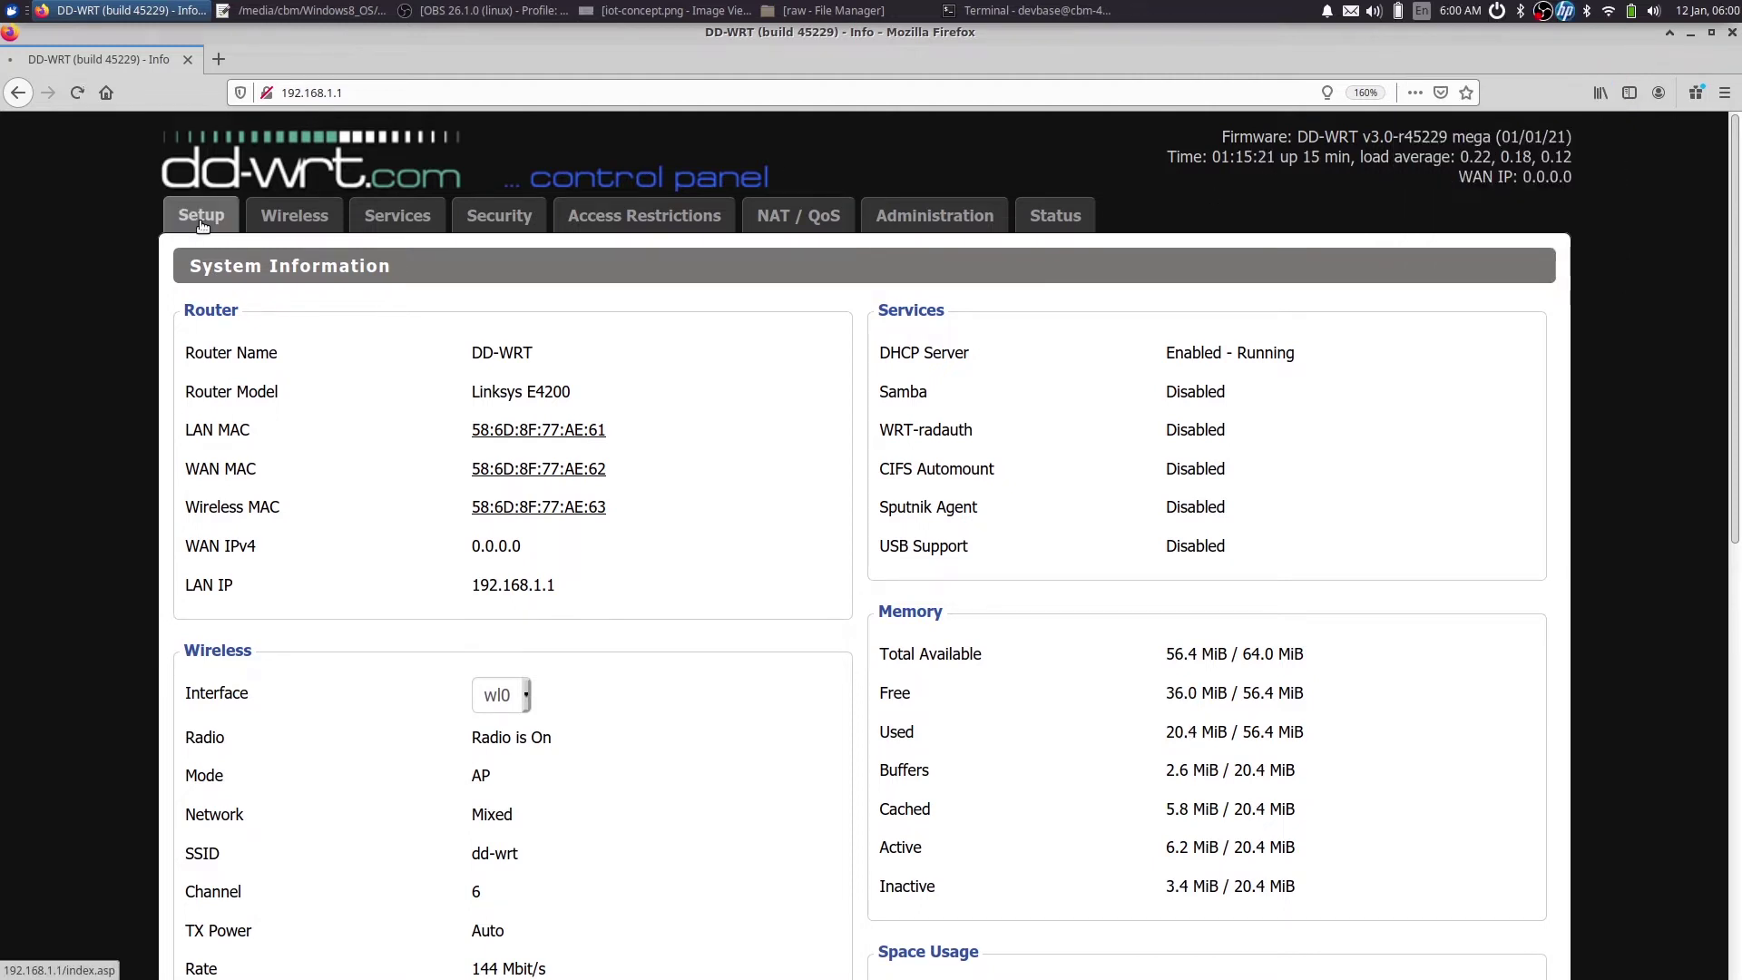
Step: Open the Setup tab's Basic Setup page and look over its WAN and local IP settings
left_click(200, 218)
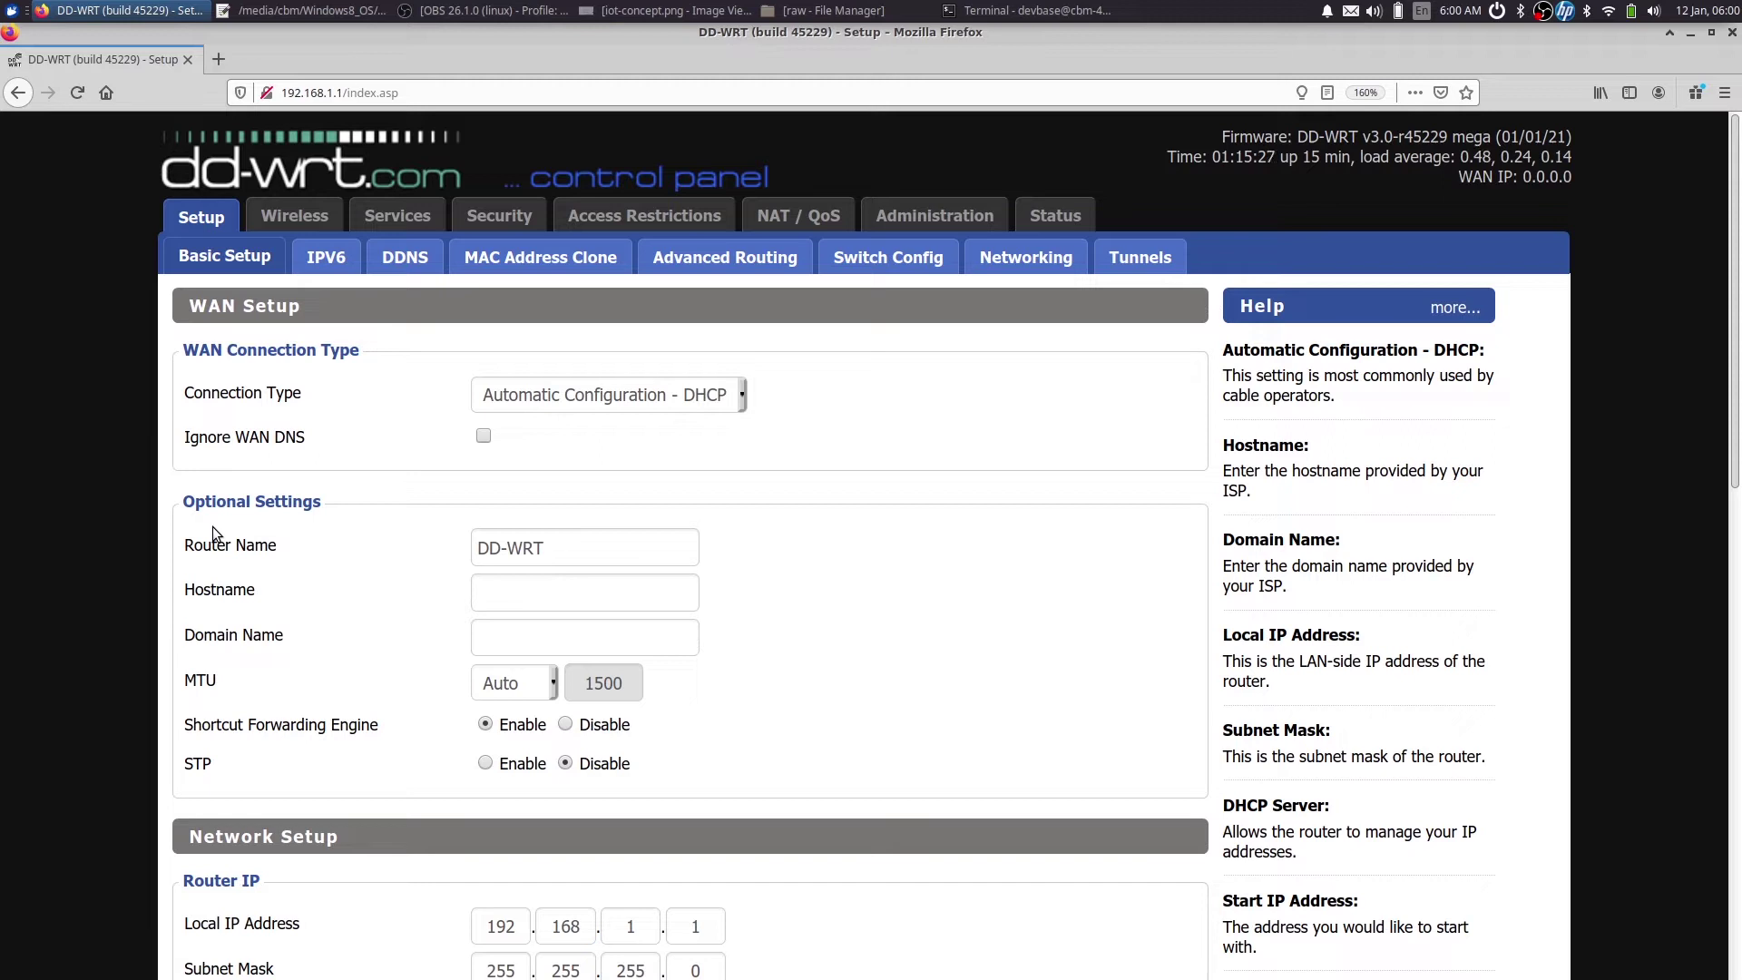
scroll(213, 526, "down", 3)
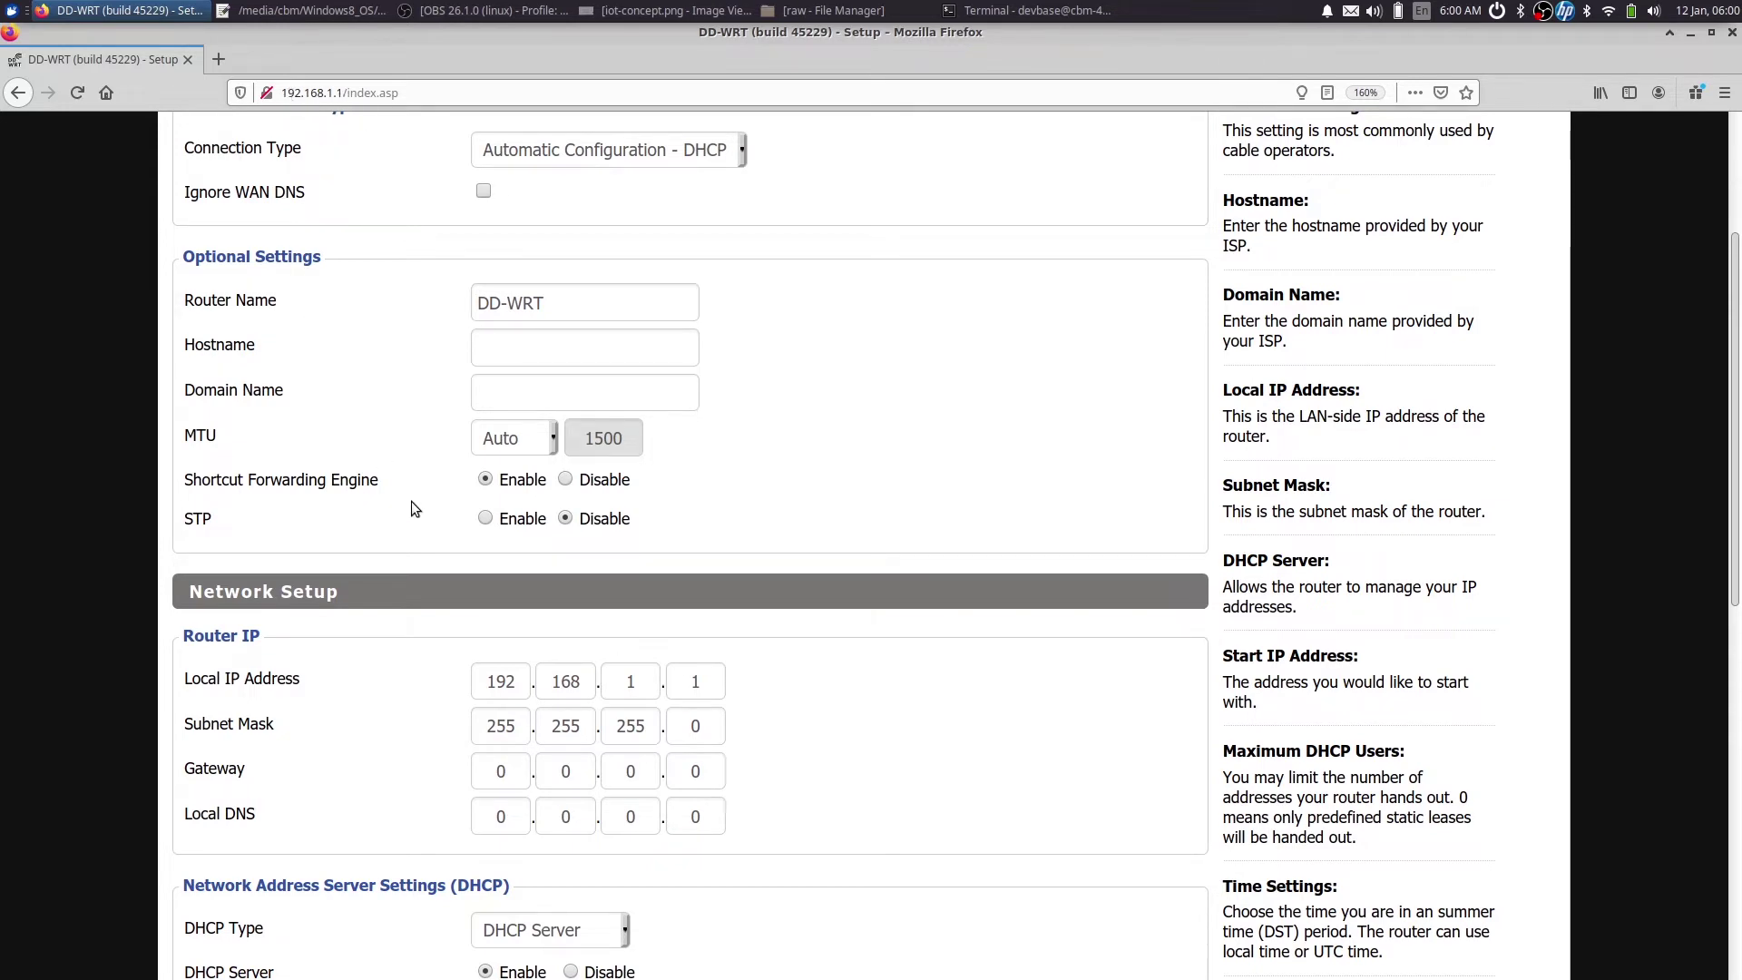
scroll(411, 502, "up", 3)
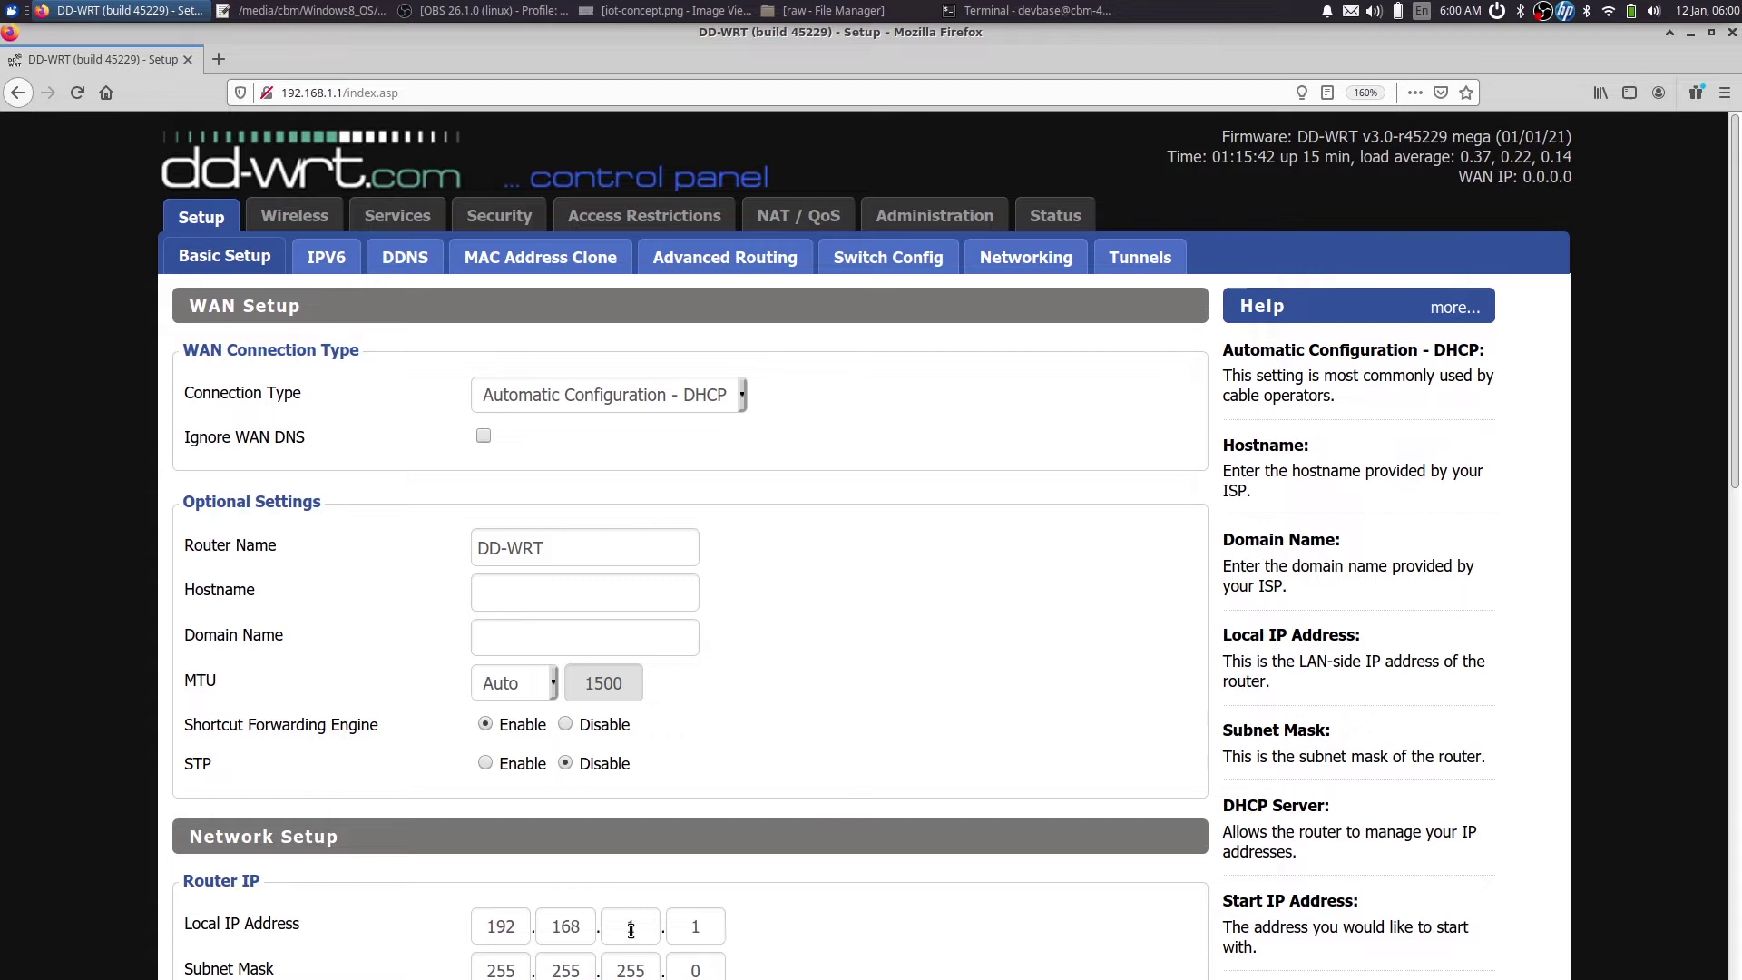
Step: On the Switch Config page, move port 4 from VLAN 0 into VLAN 2, then save and apply
left_click(859, 261)
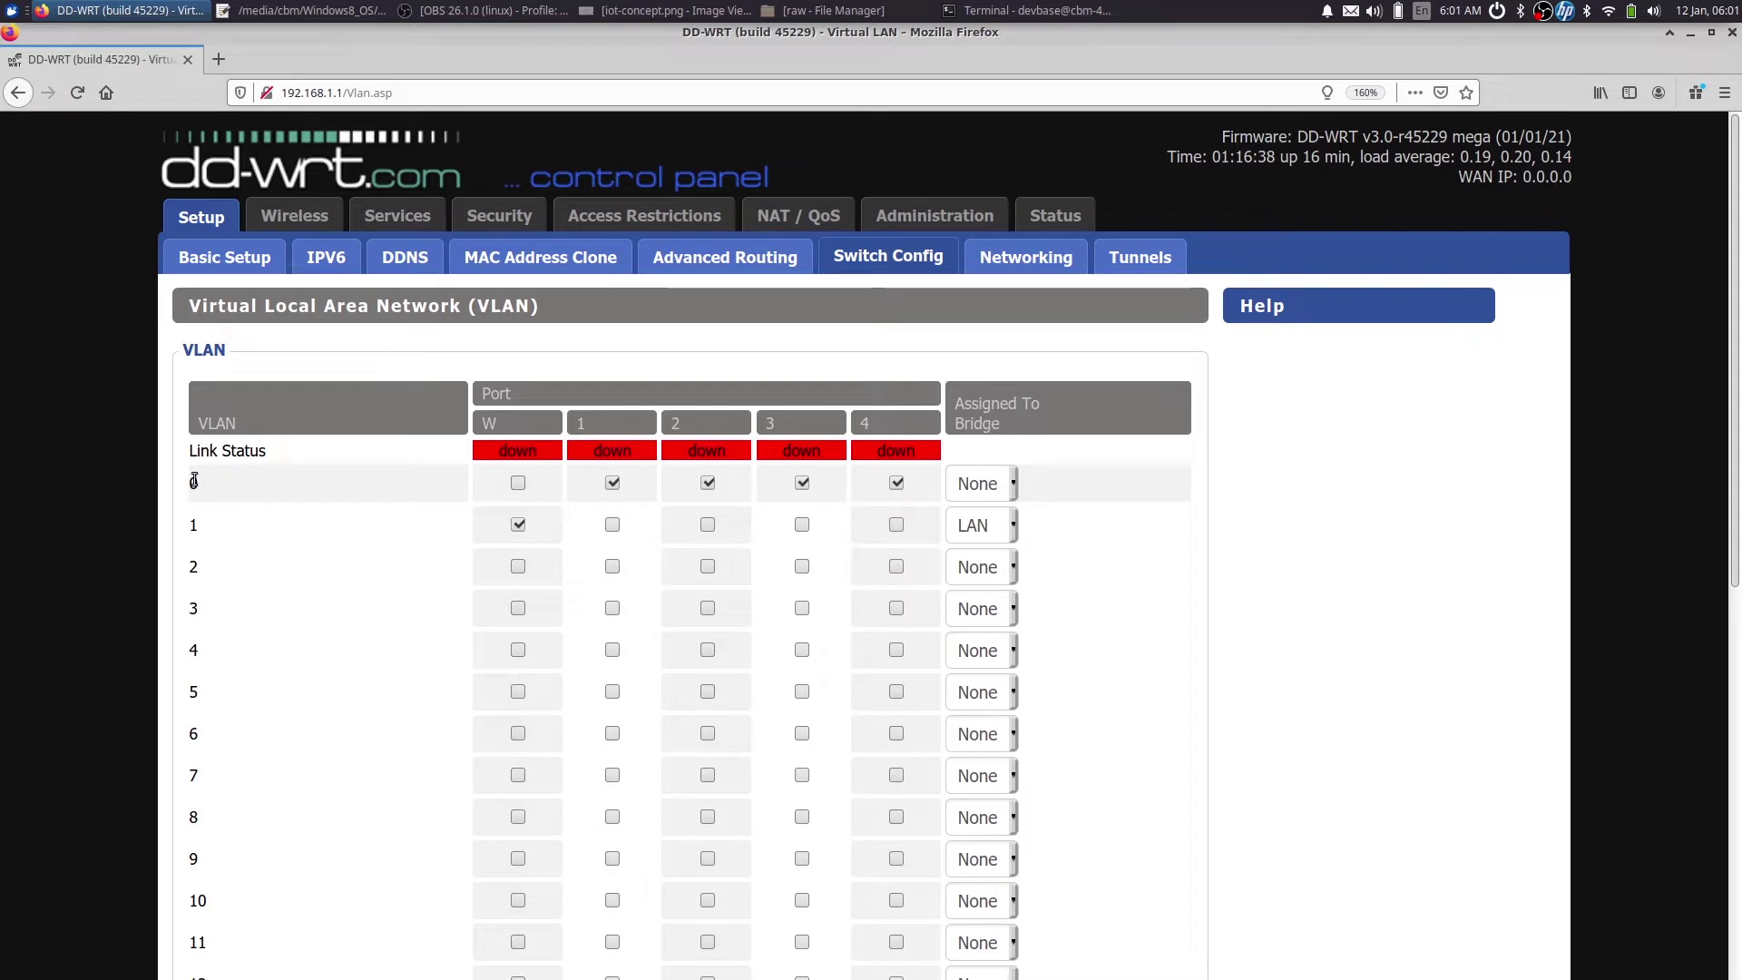
left_click(898, 484)
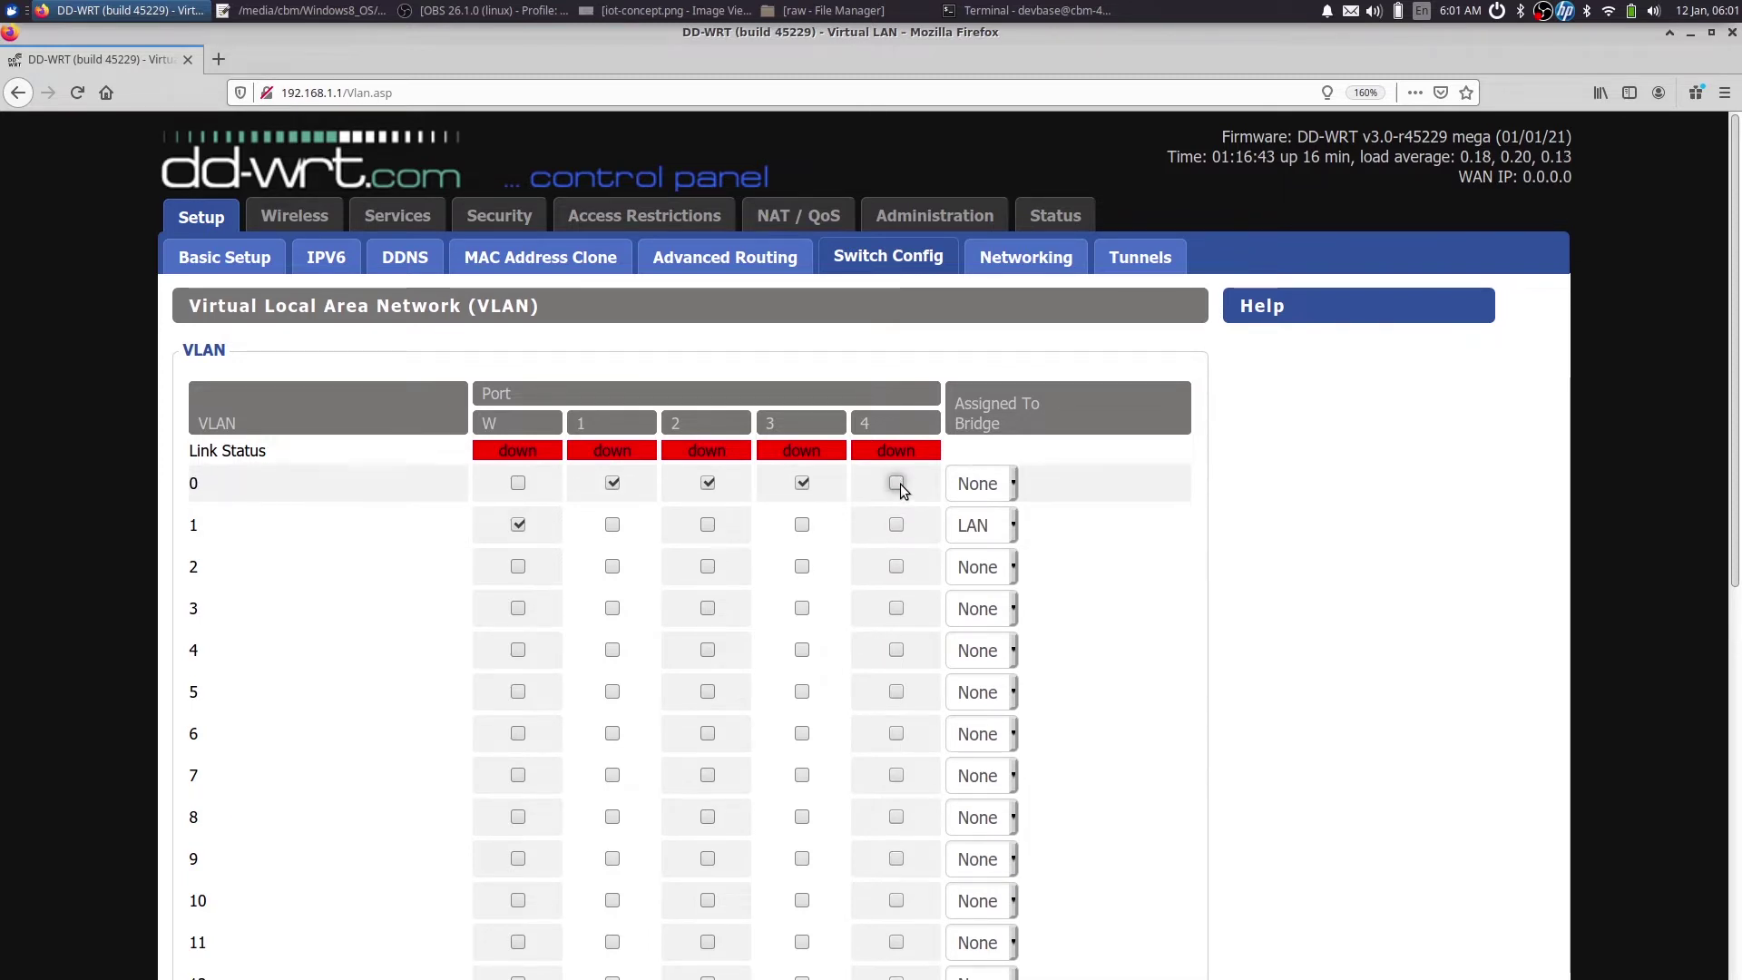
left_click(899, 565)
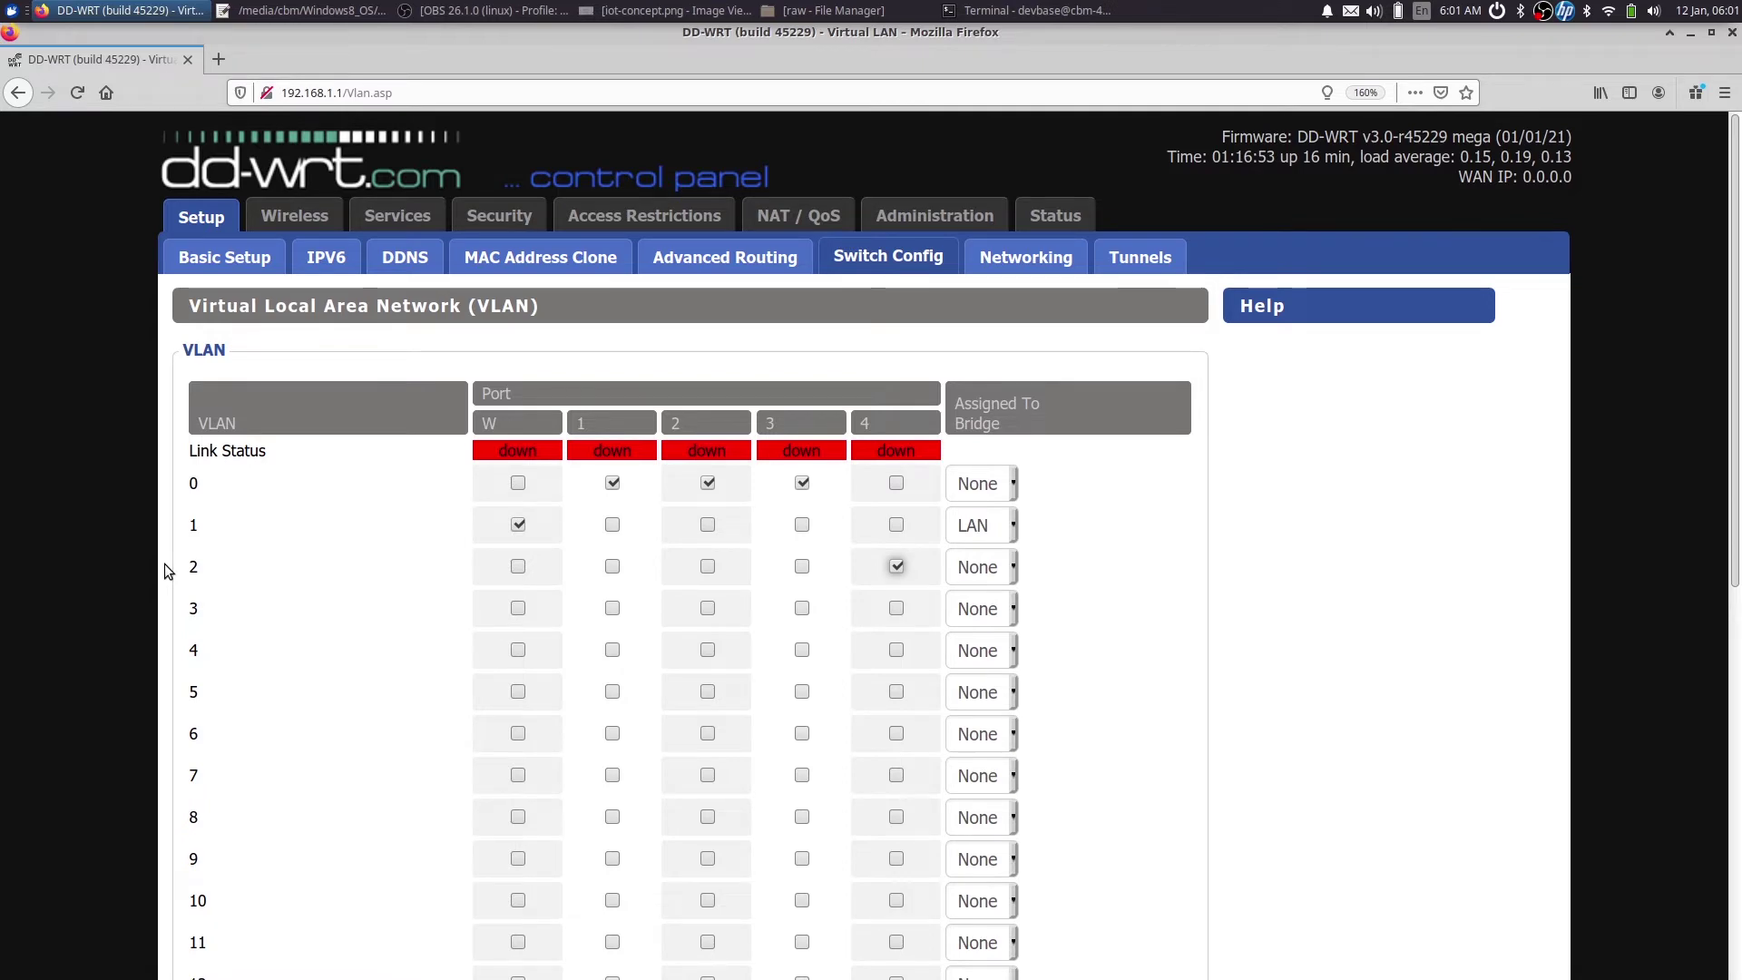
scroll(166, 564, "down", 8)
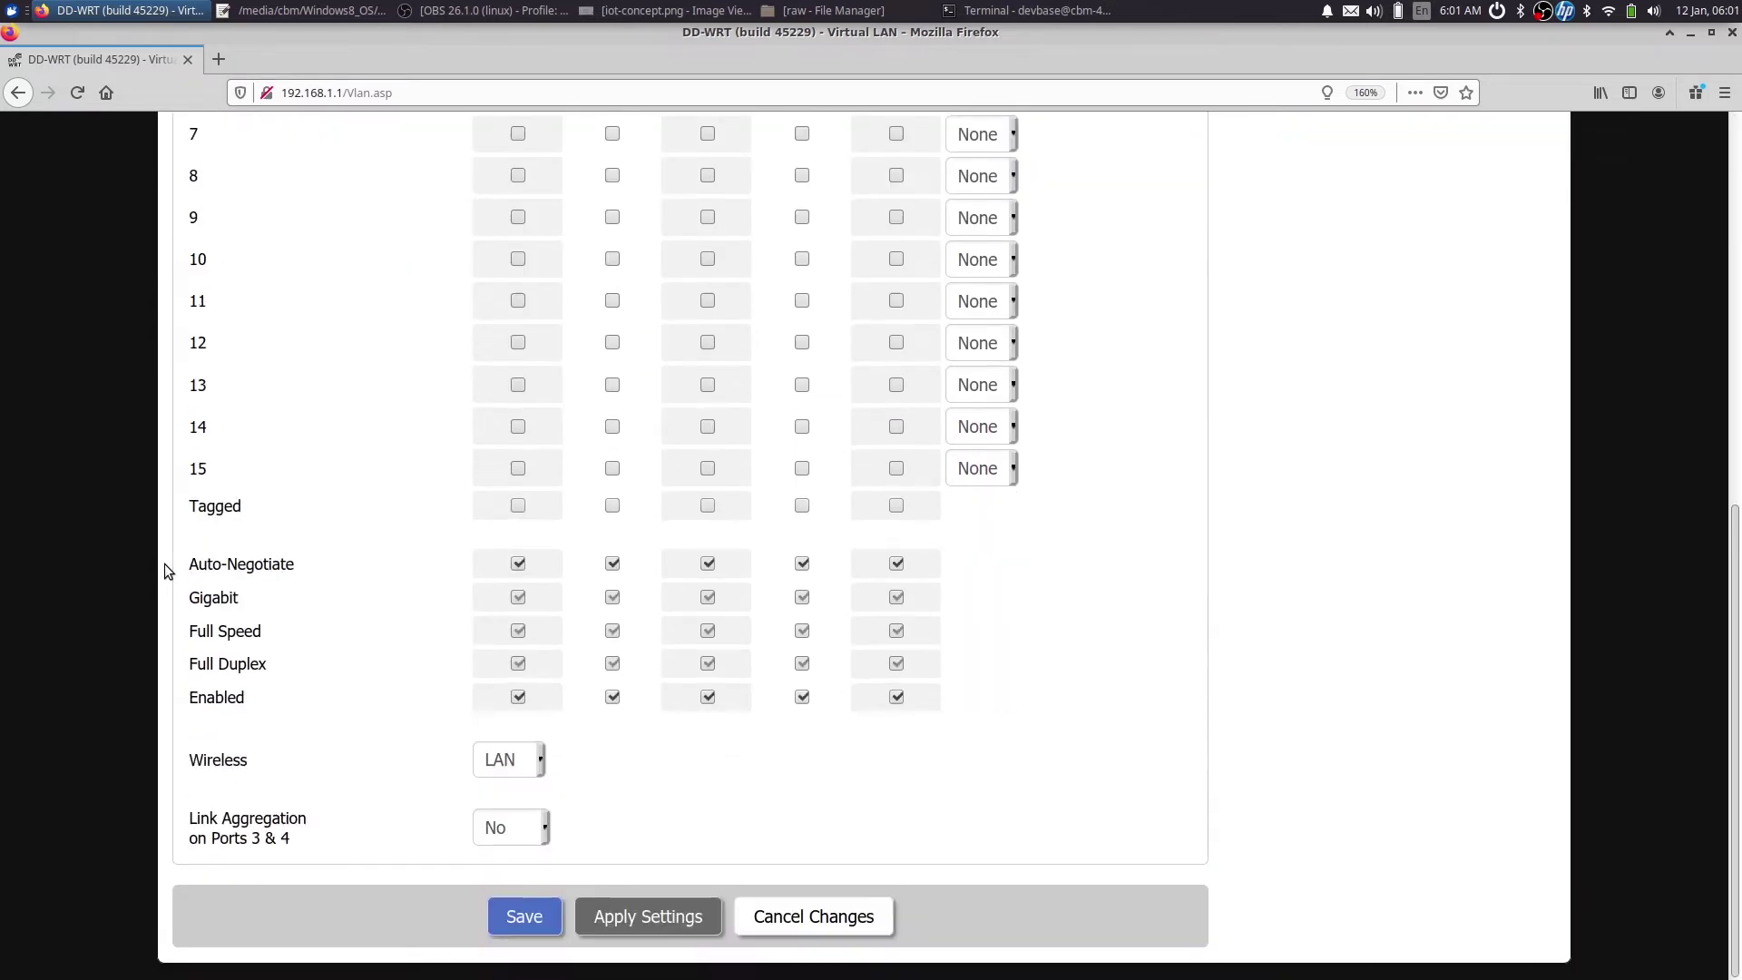
left_click(526, 918)
left_click(661, 917)
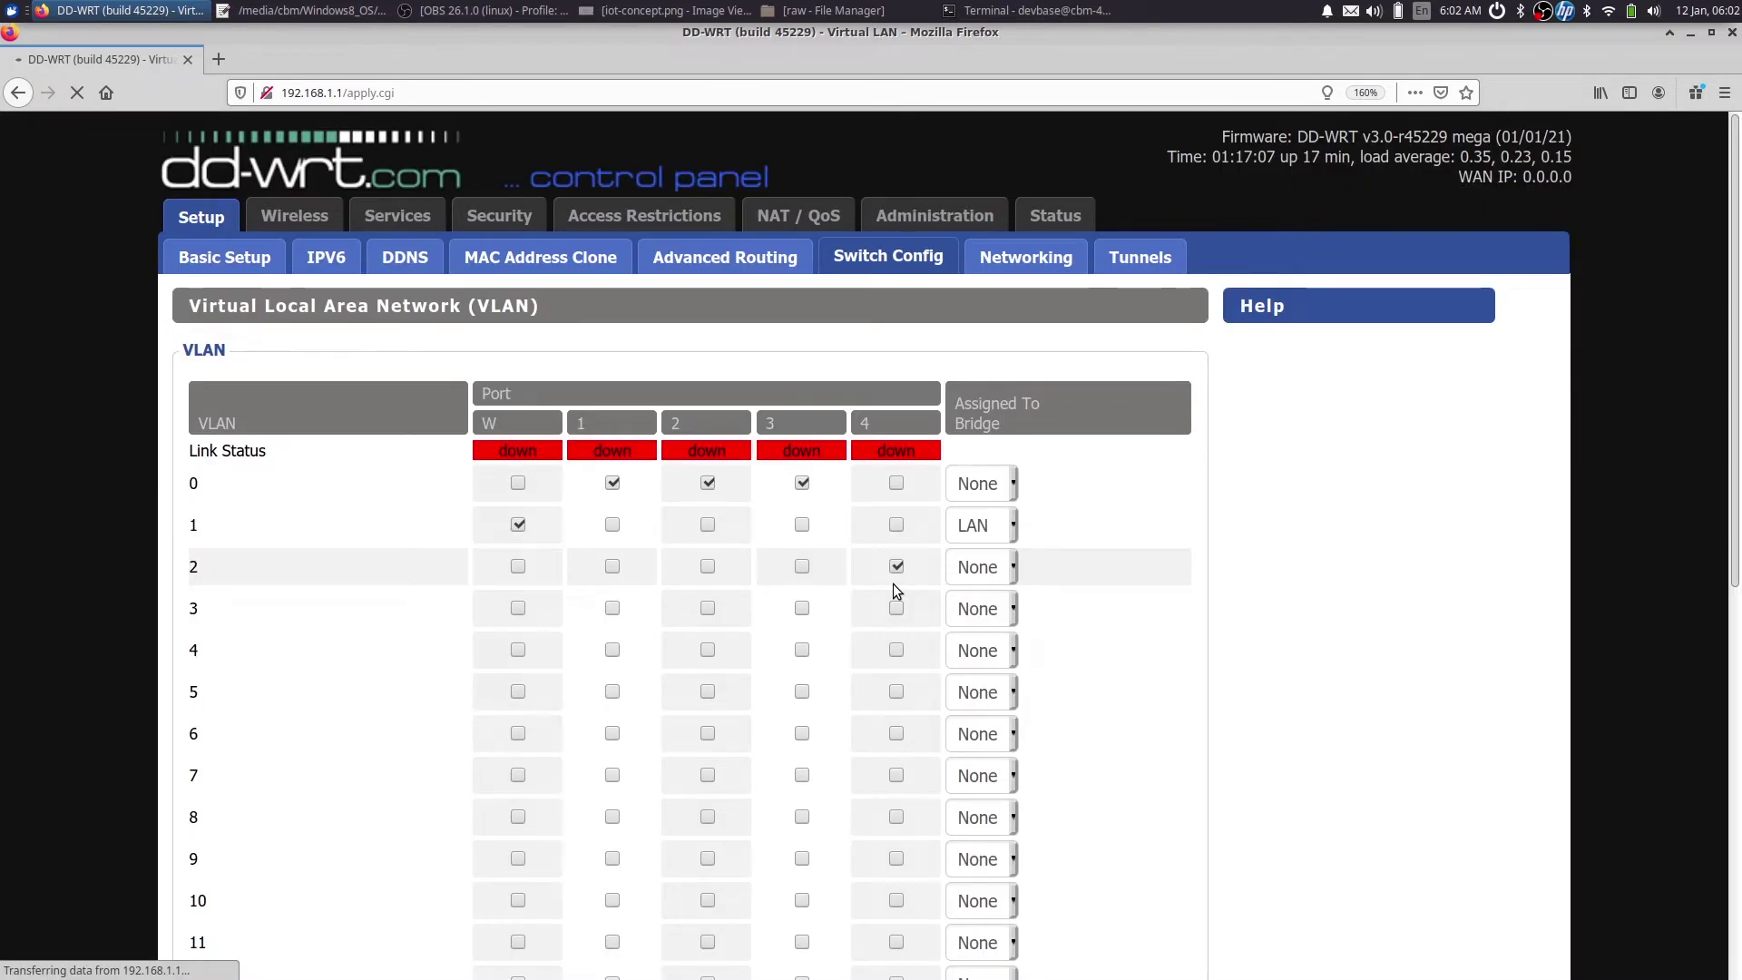
Step: On the Networking page, create a second bridge named br1 (STP on, MTU 1500) and save it
left_click(1016, 261)
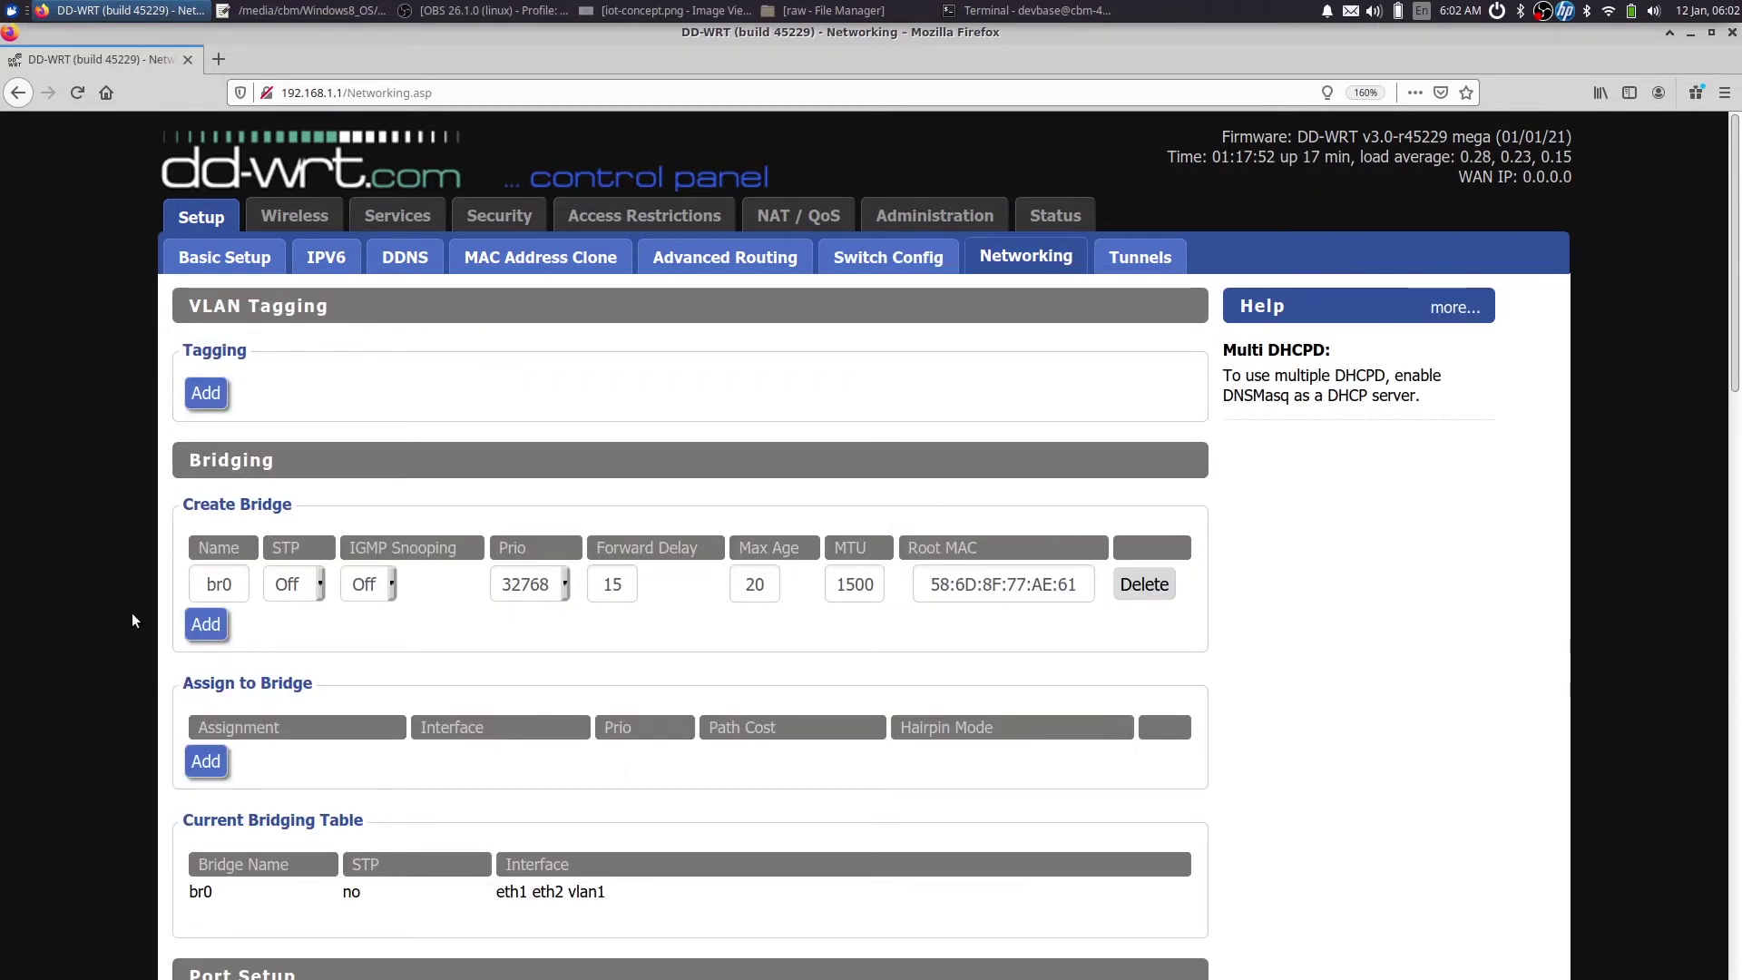
left_click(195, 626)
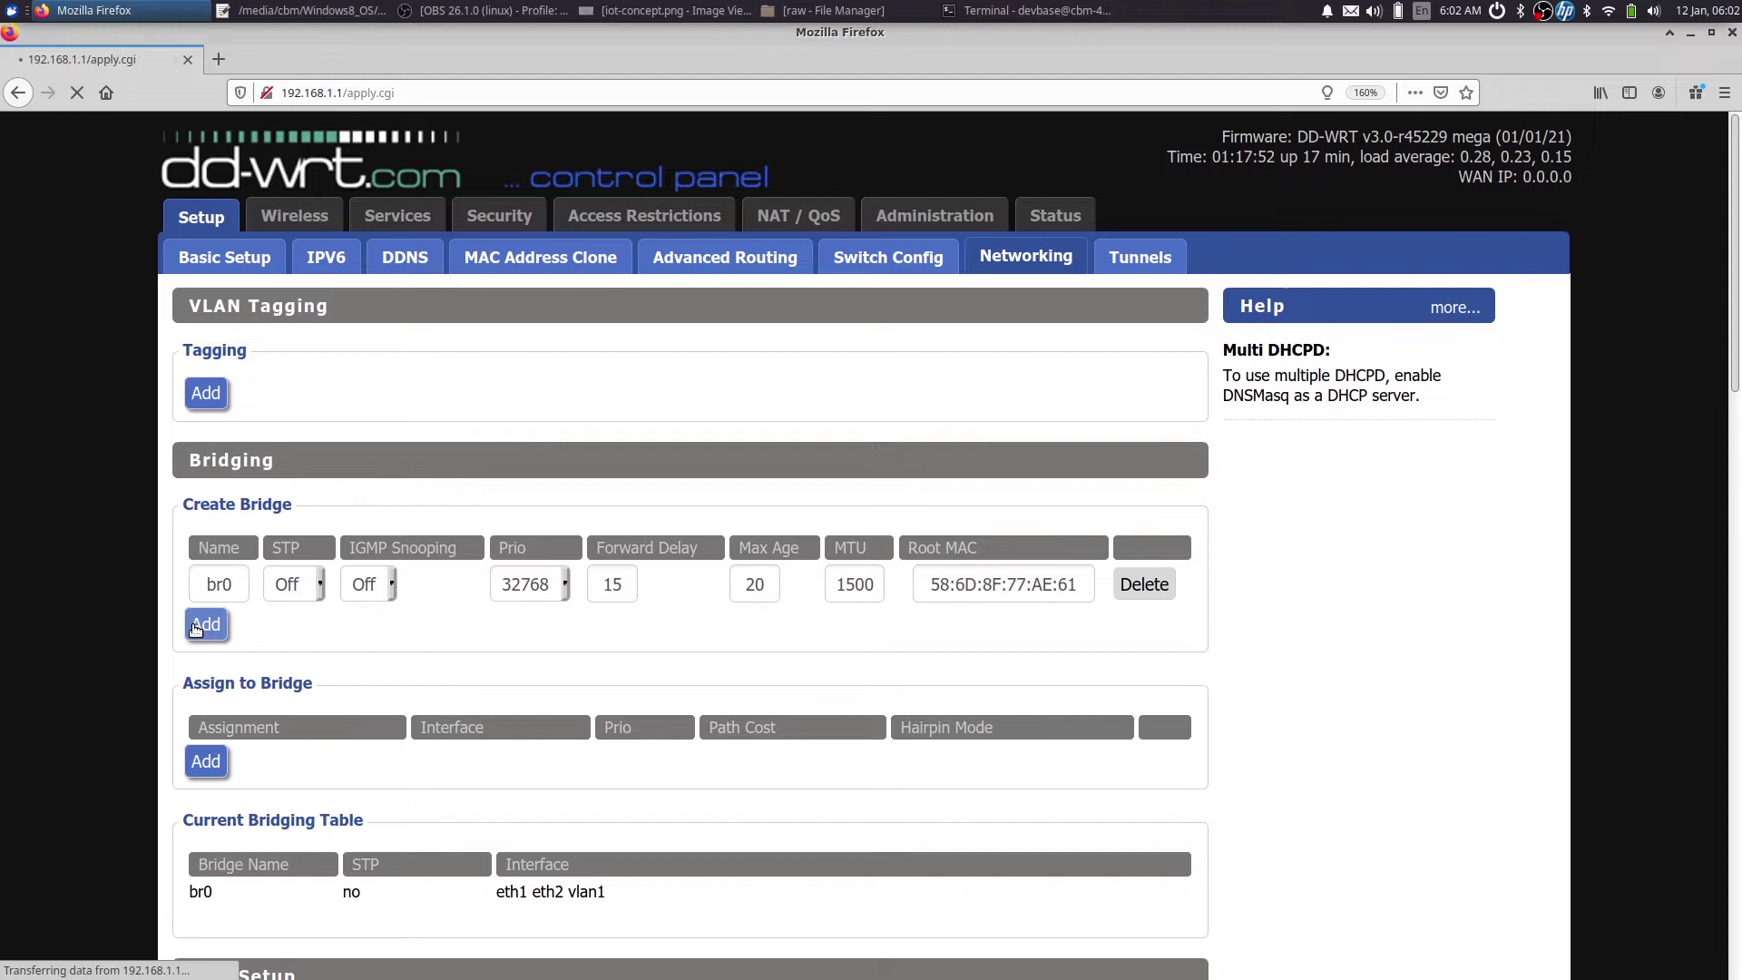
left_click(215, 627)
type("br1")
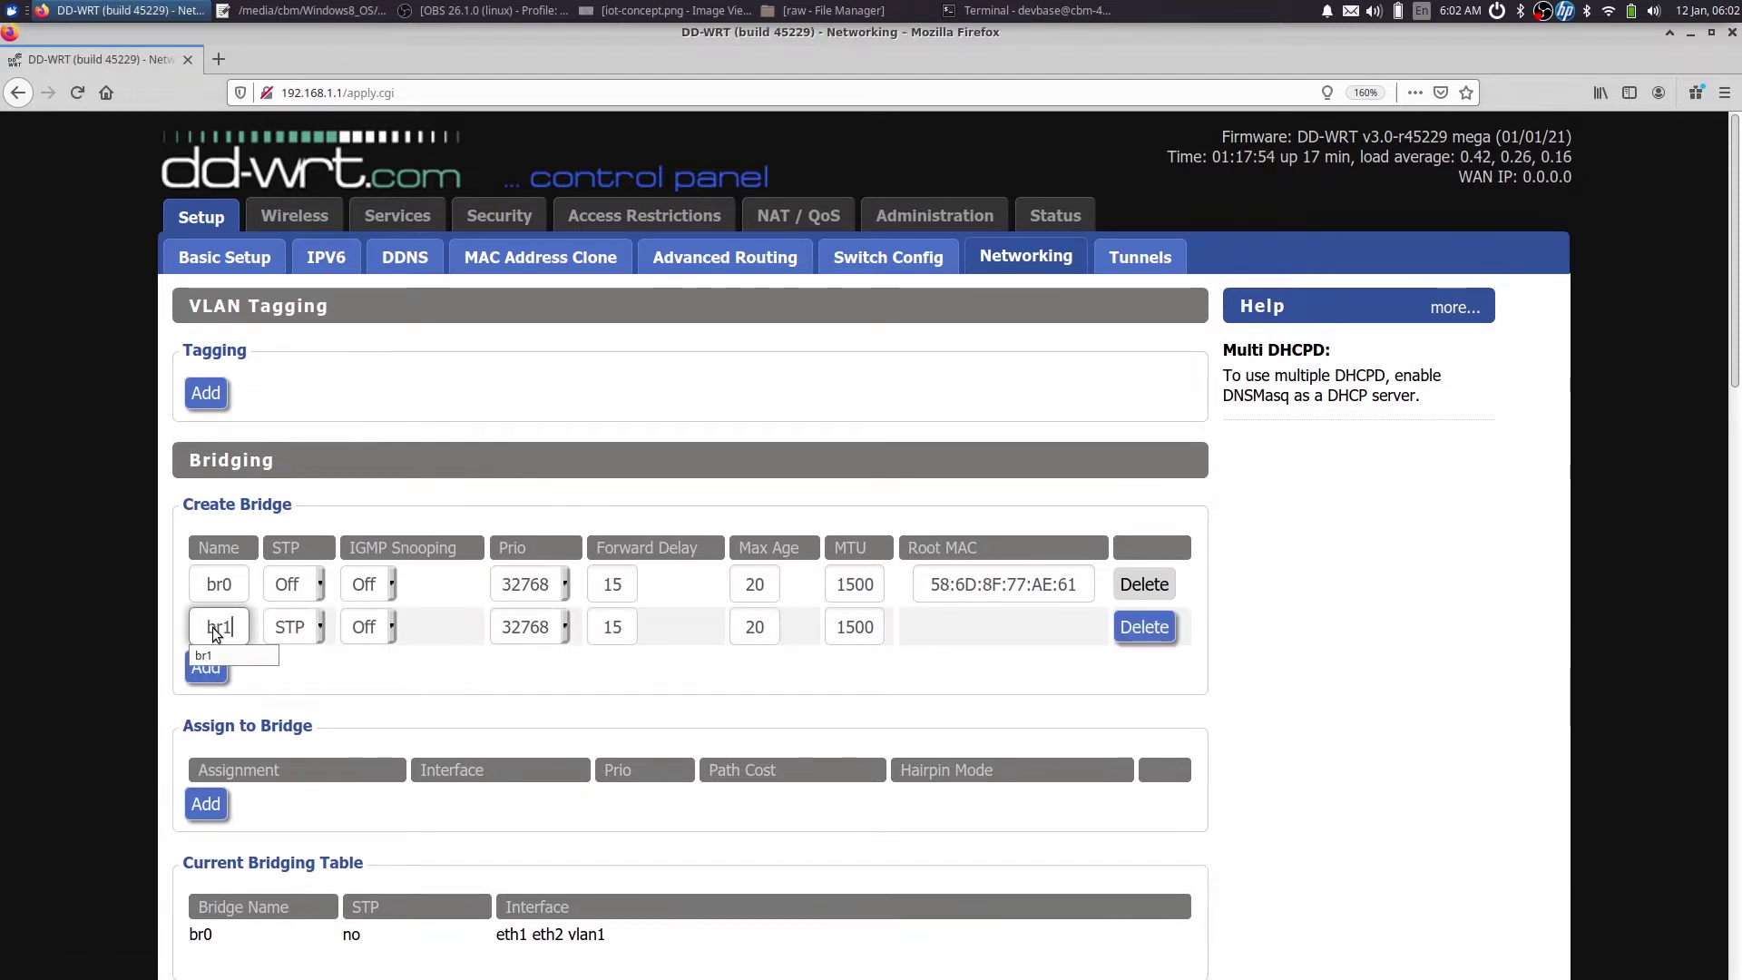
left_click(136, 640)
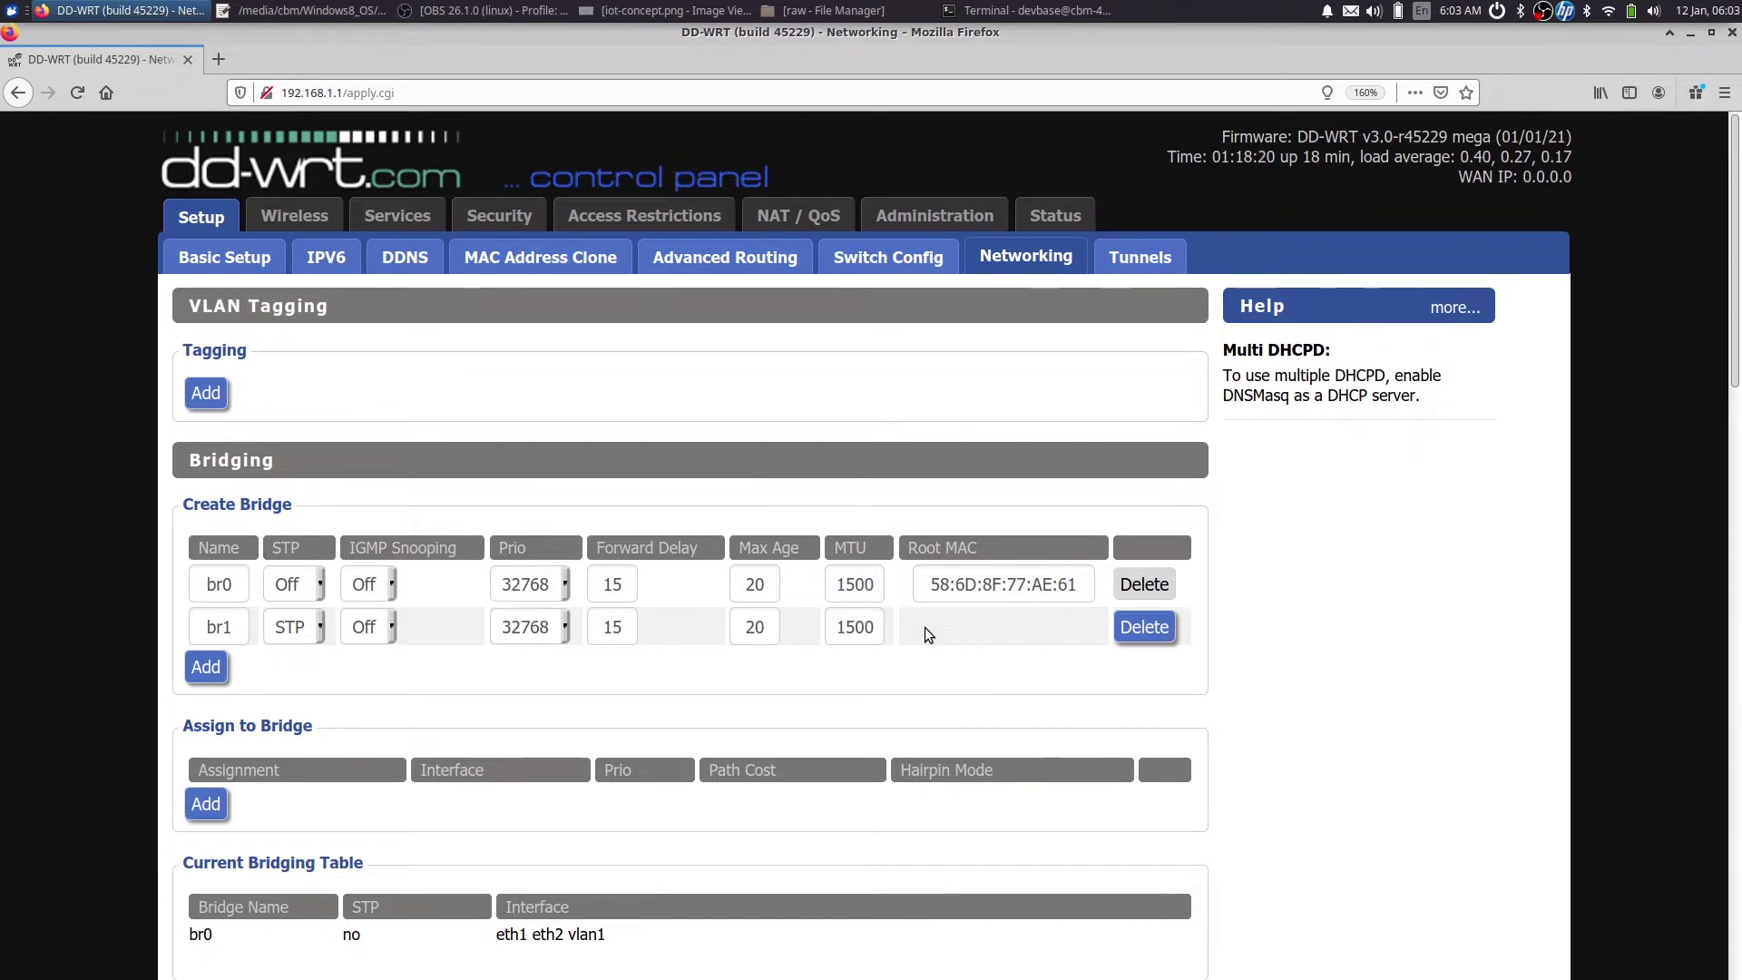
scroll(924, 628, "down", 10)
scroll(928, 635, "down", 5)
left_click(531, 918)
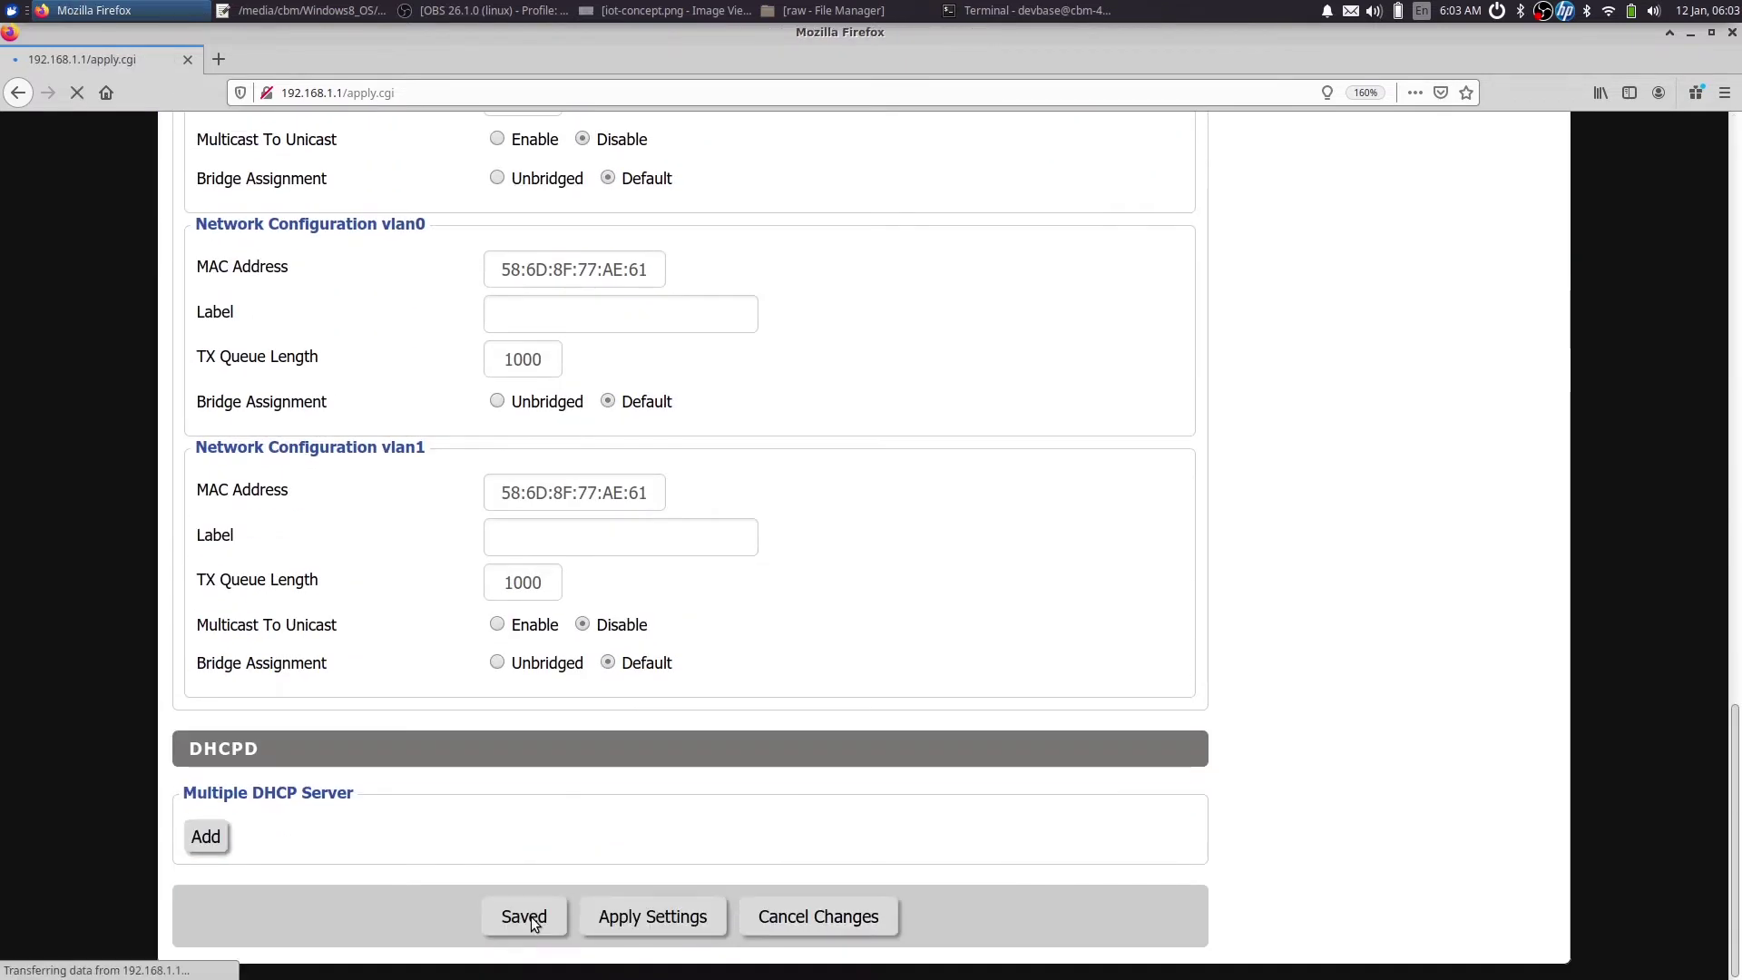
scroll(531, 917, "down", 15)
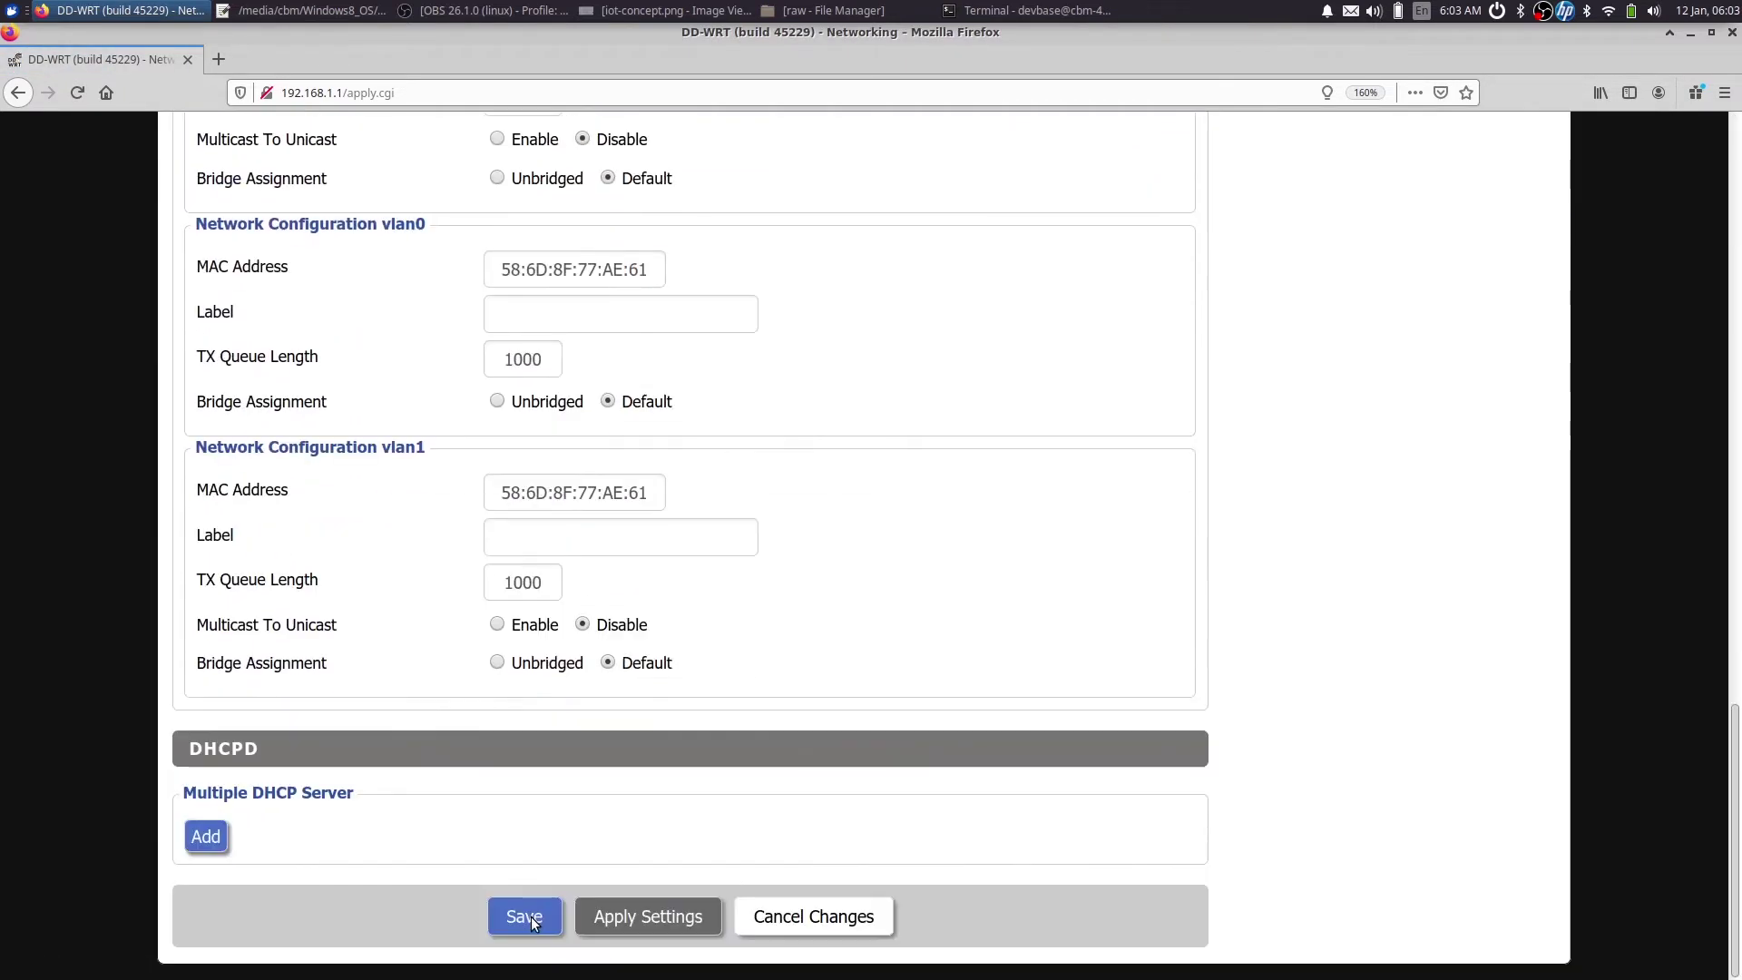
left_click(531, 917)
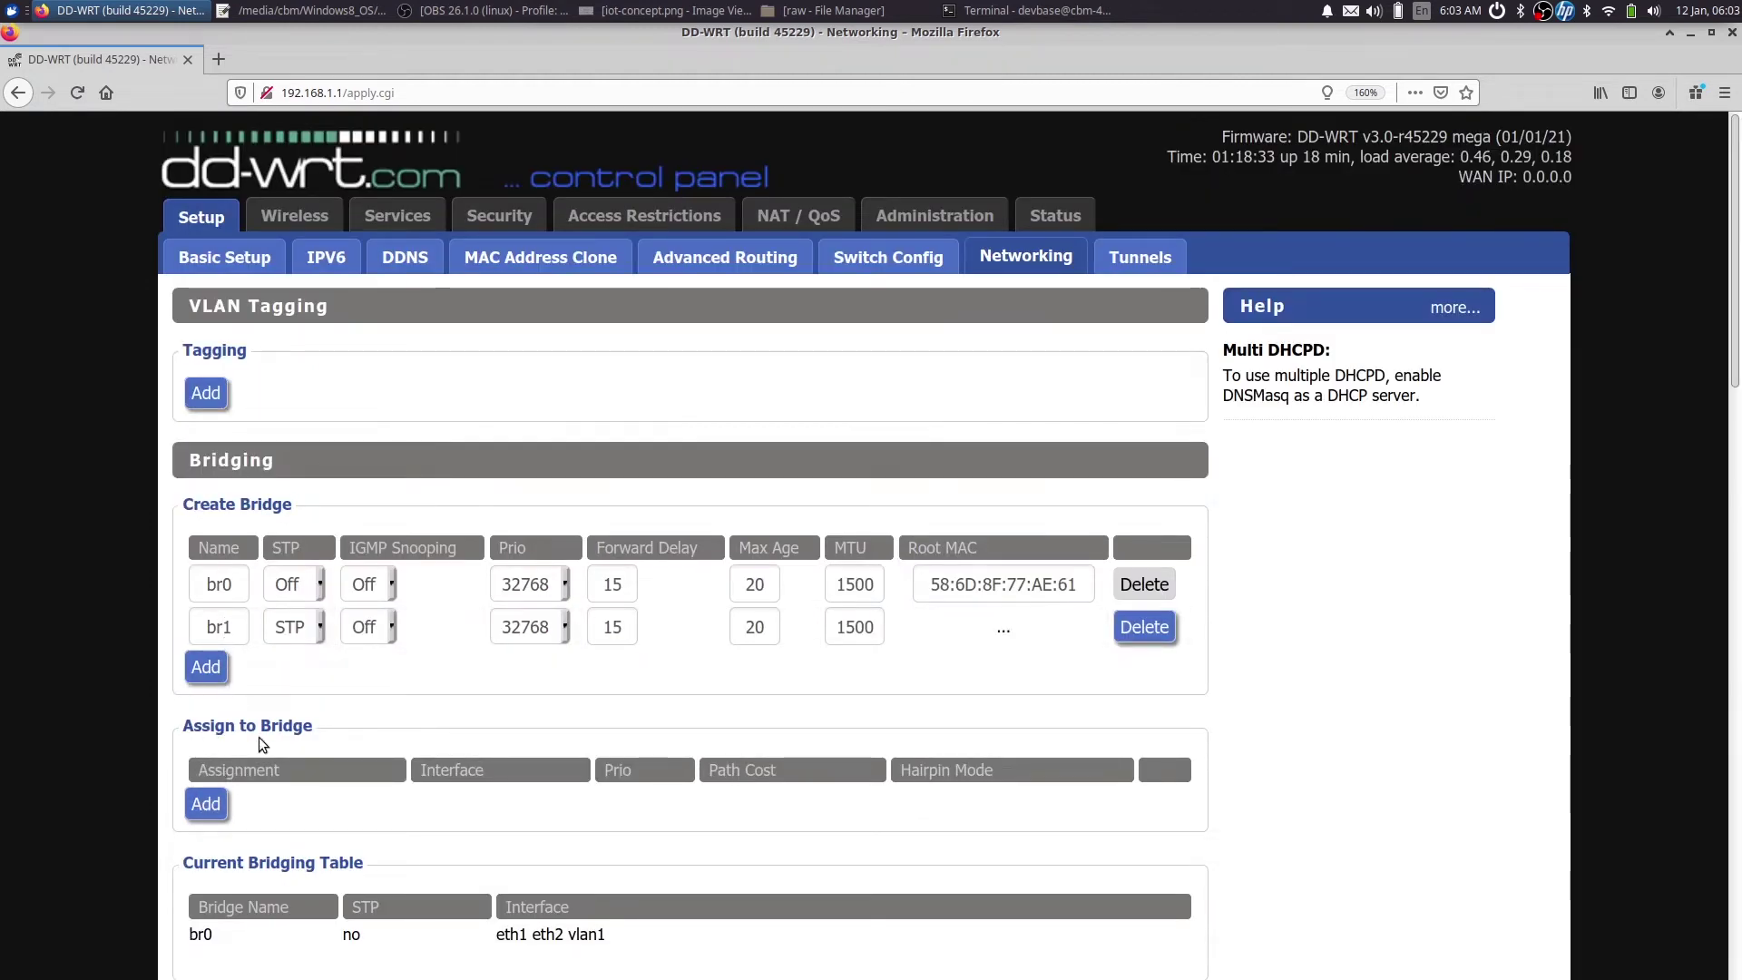
Step: Remove /apply.cgi from the address and reload the router page at 192.168.1.1
left_click(203, 807)
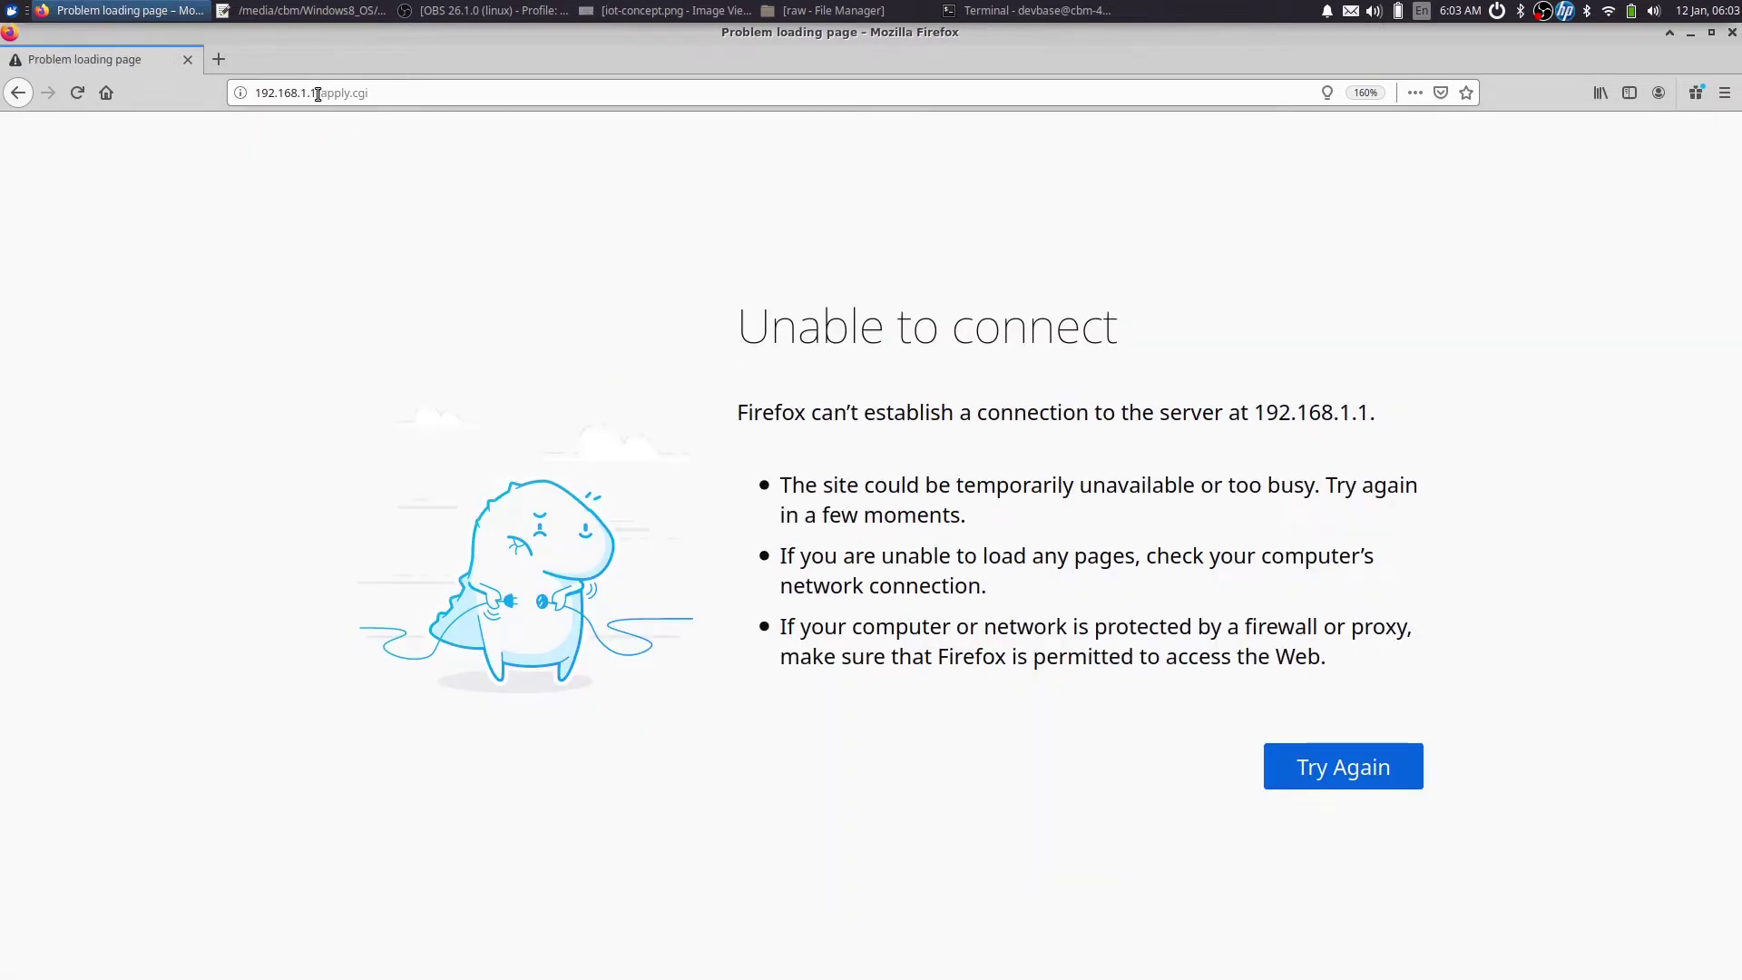
left_click_drag(317, 92, 466, 99)
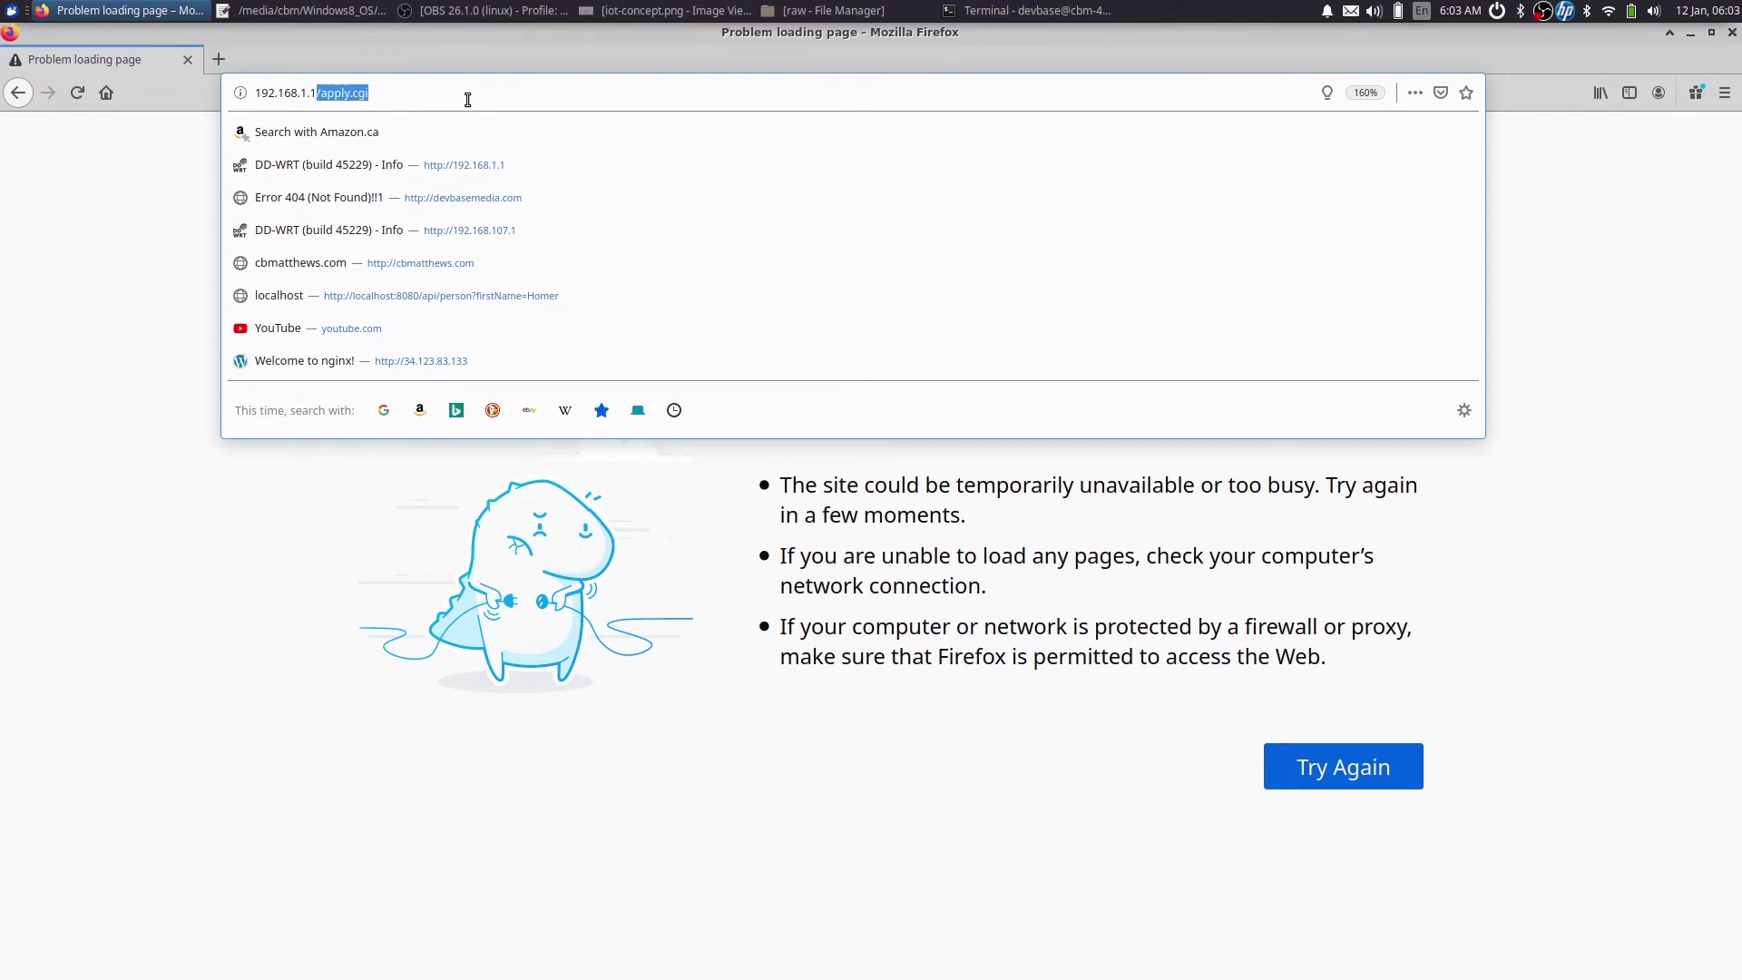
key("BackSpace")
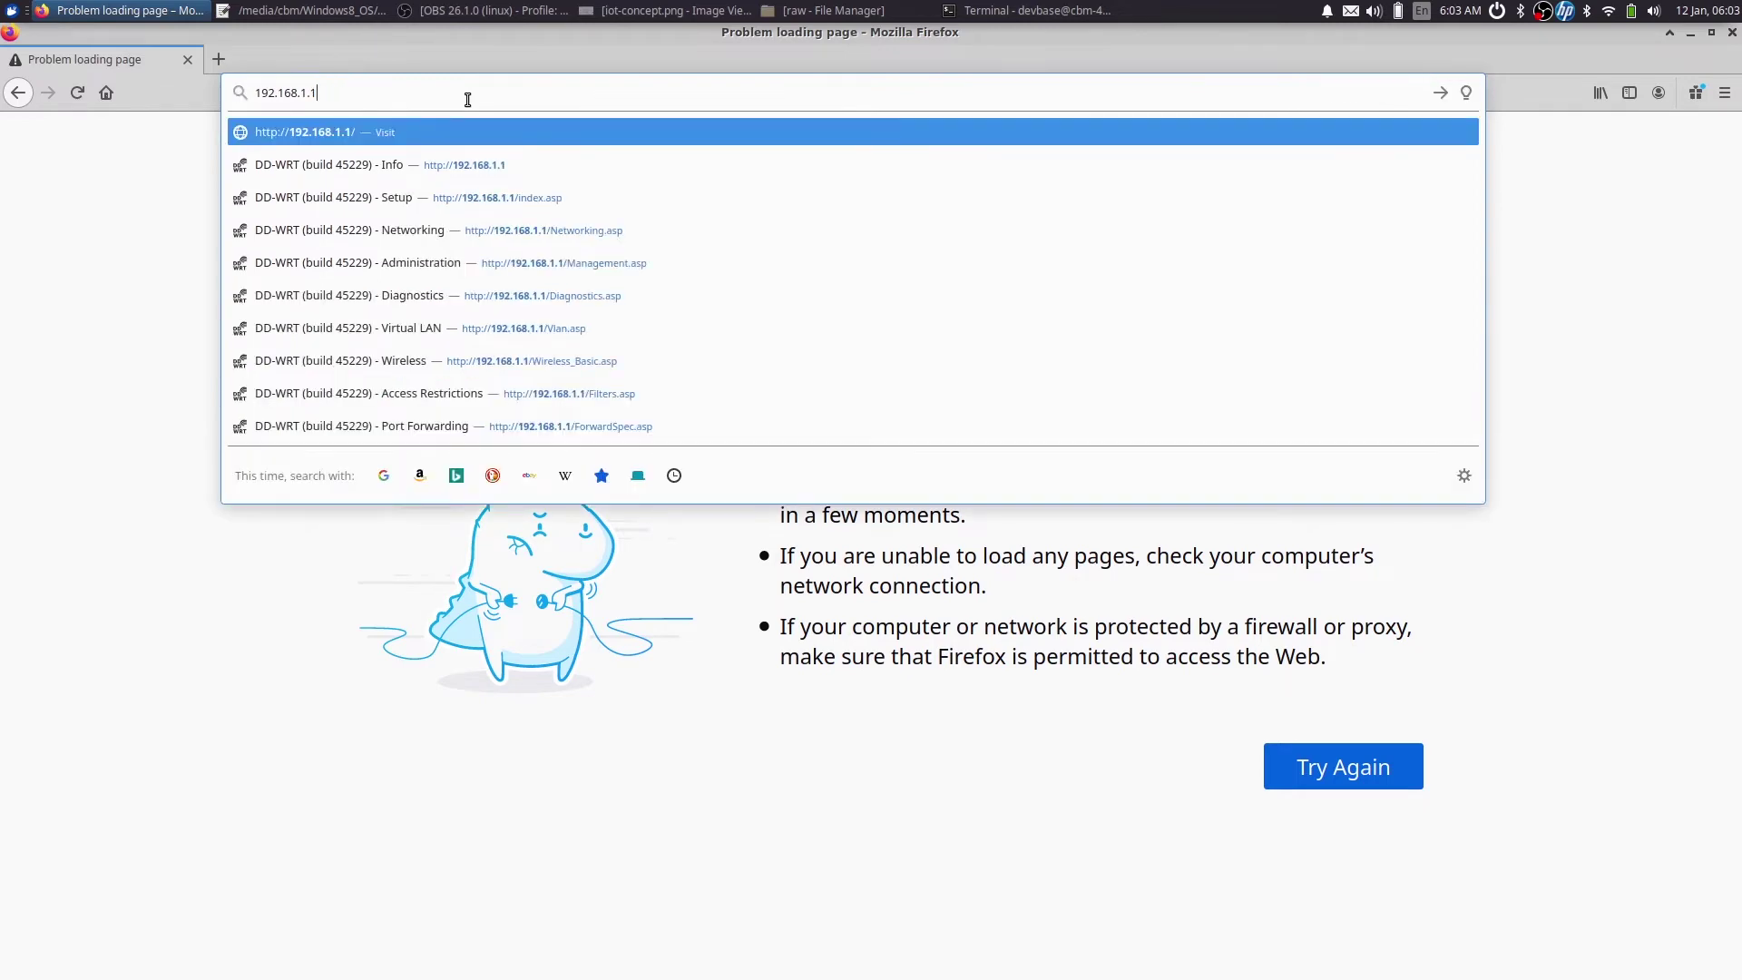
left_click(487, 230)
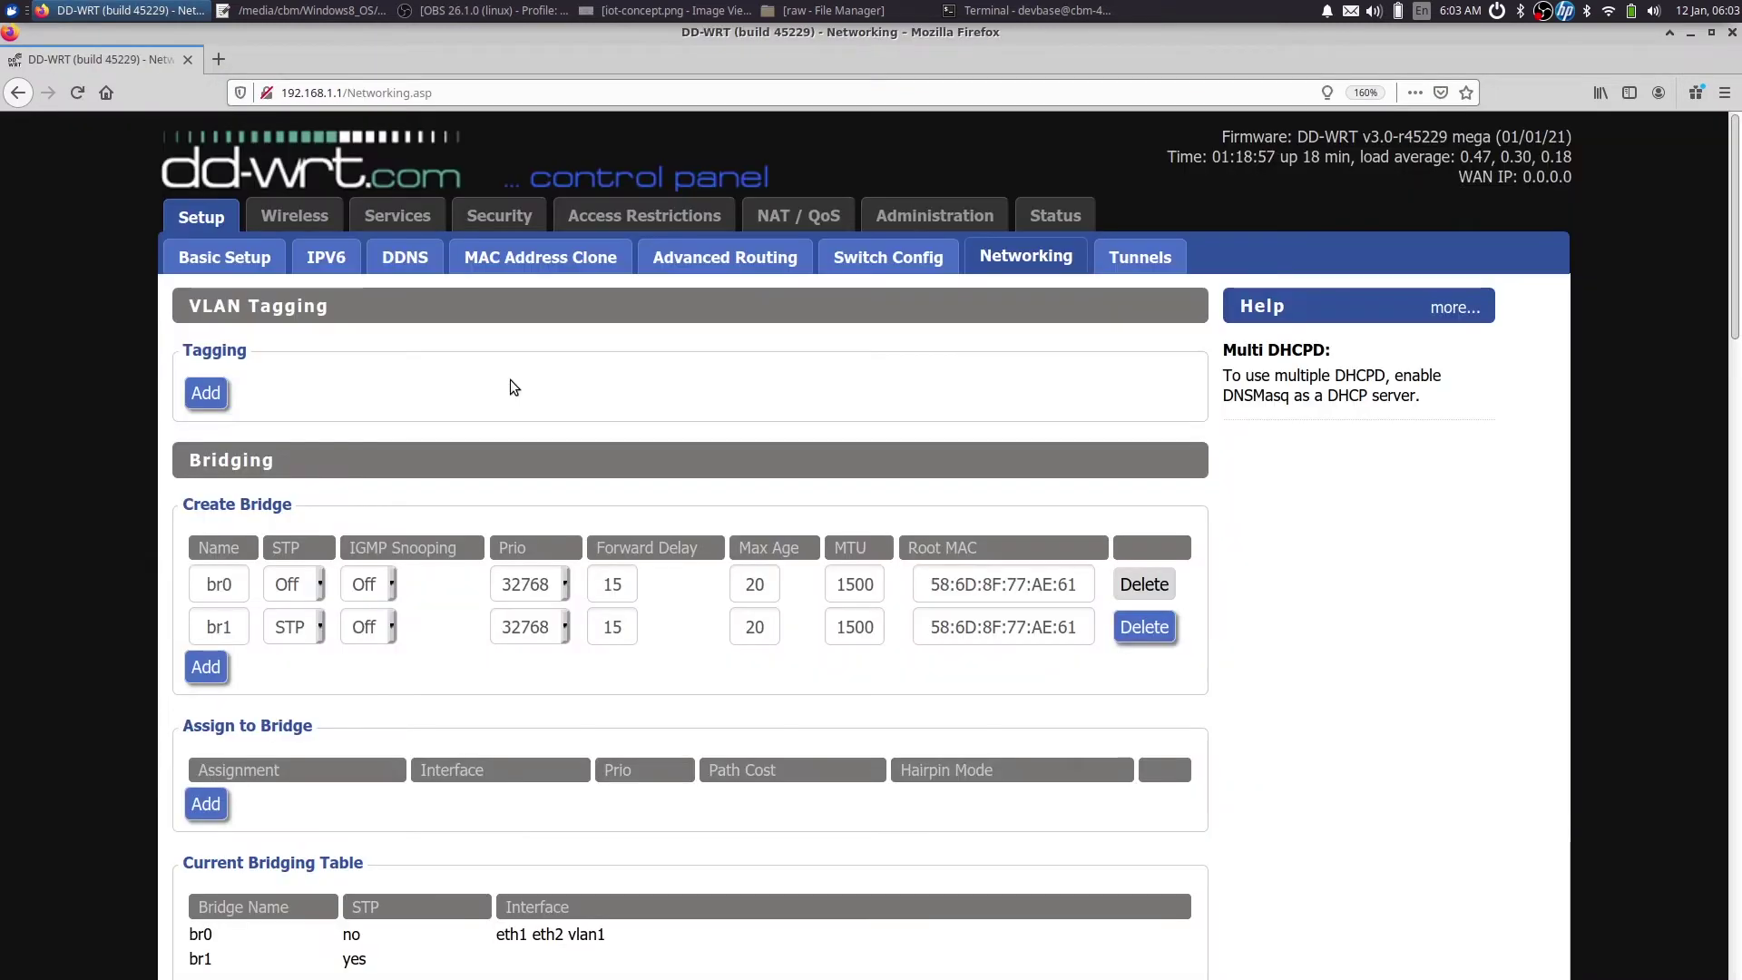
Step: Add a bridge assignment attaching interface vlan2 to br1, then save and apply
left_click(208, 804)
scroll(160, 788, "down", 2)
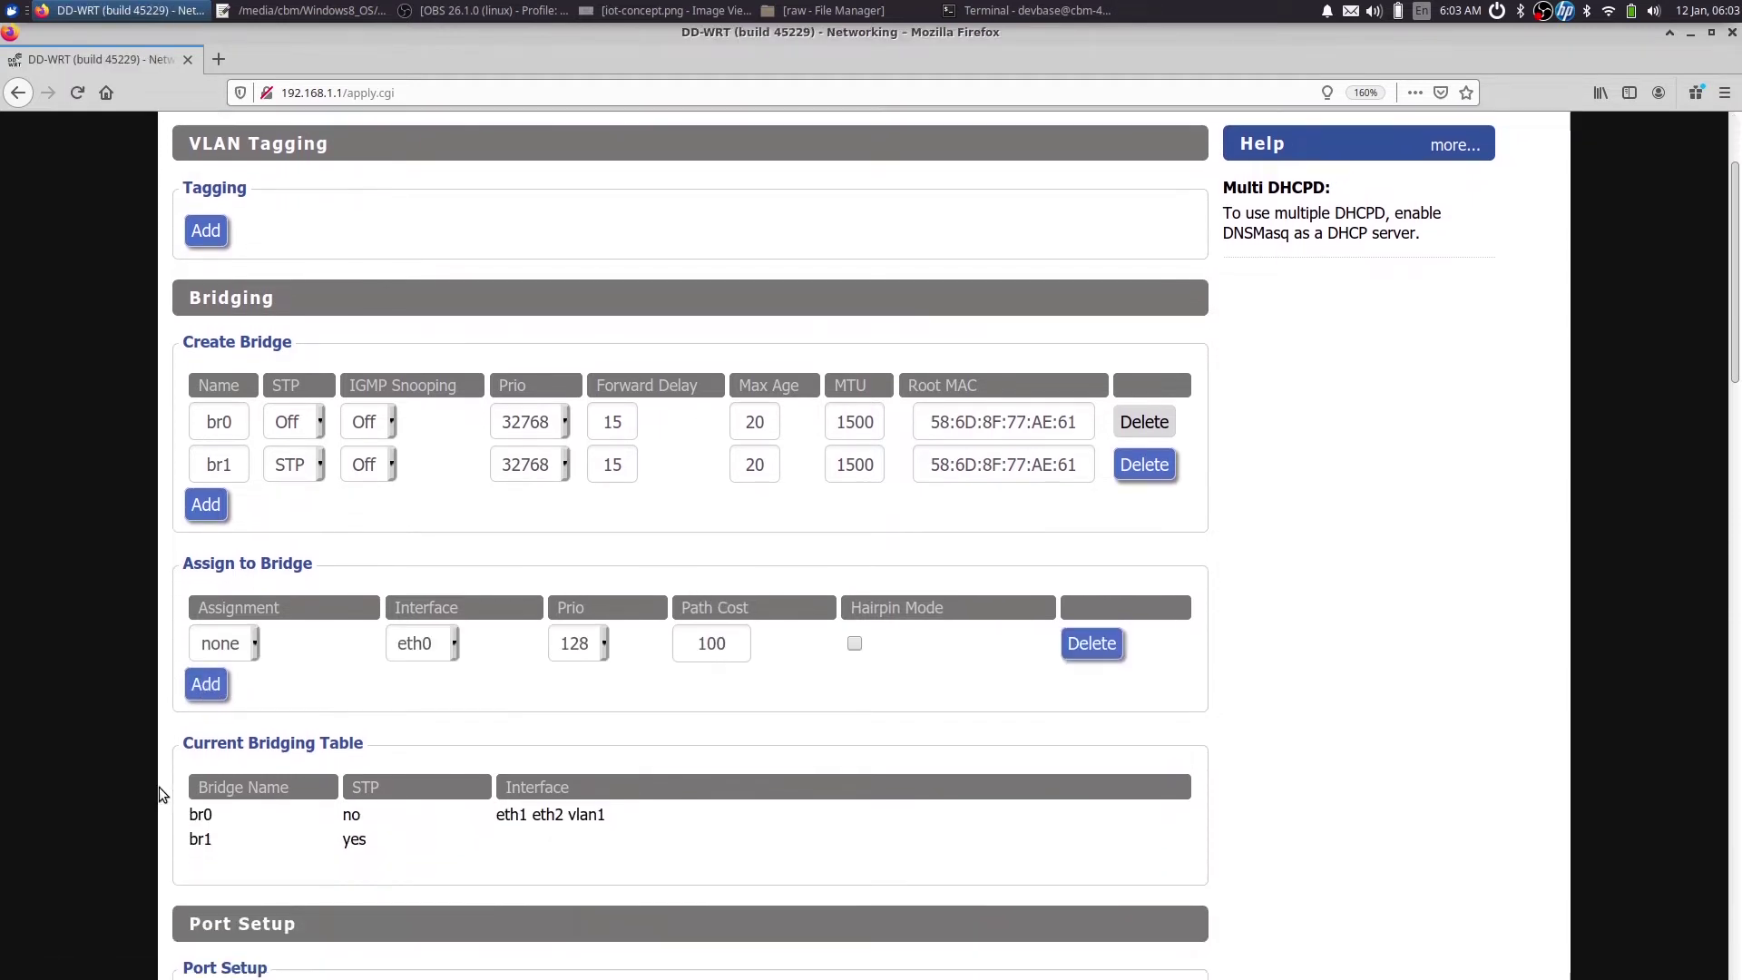
left_click(254, 644)
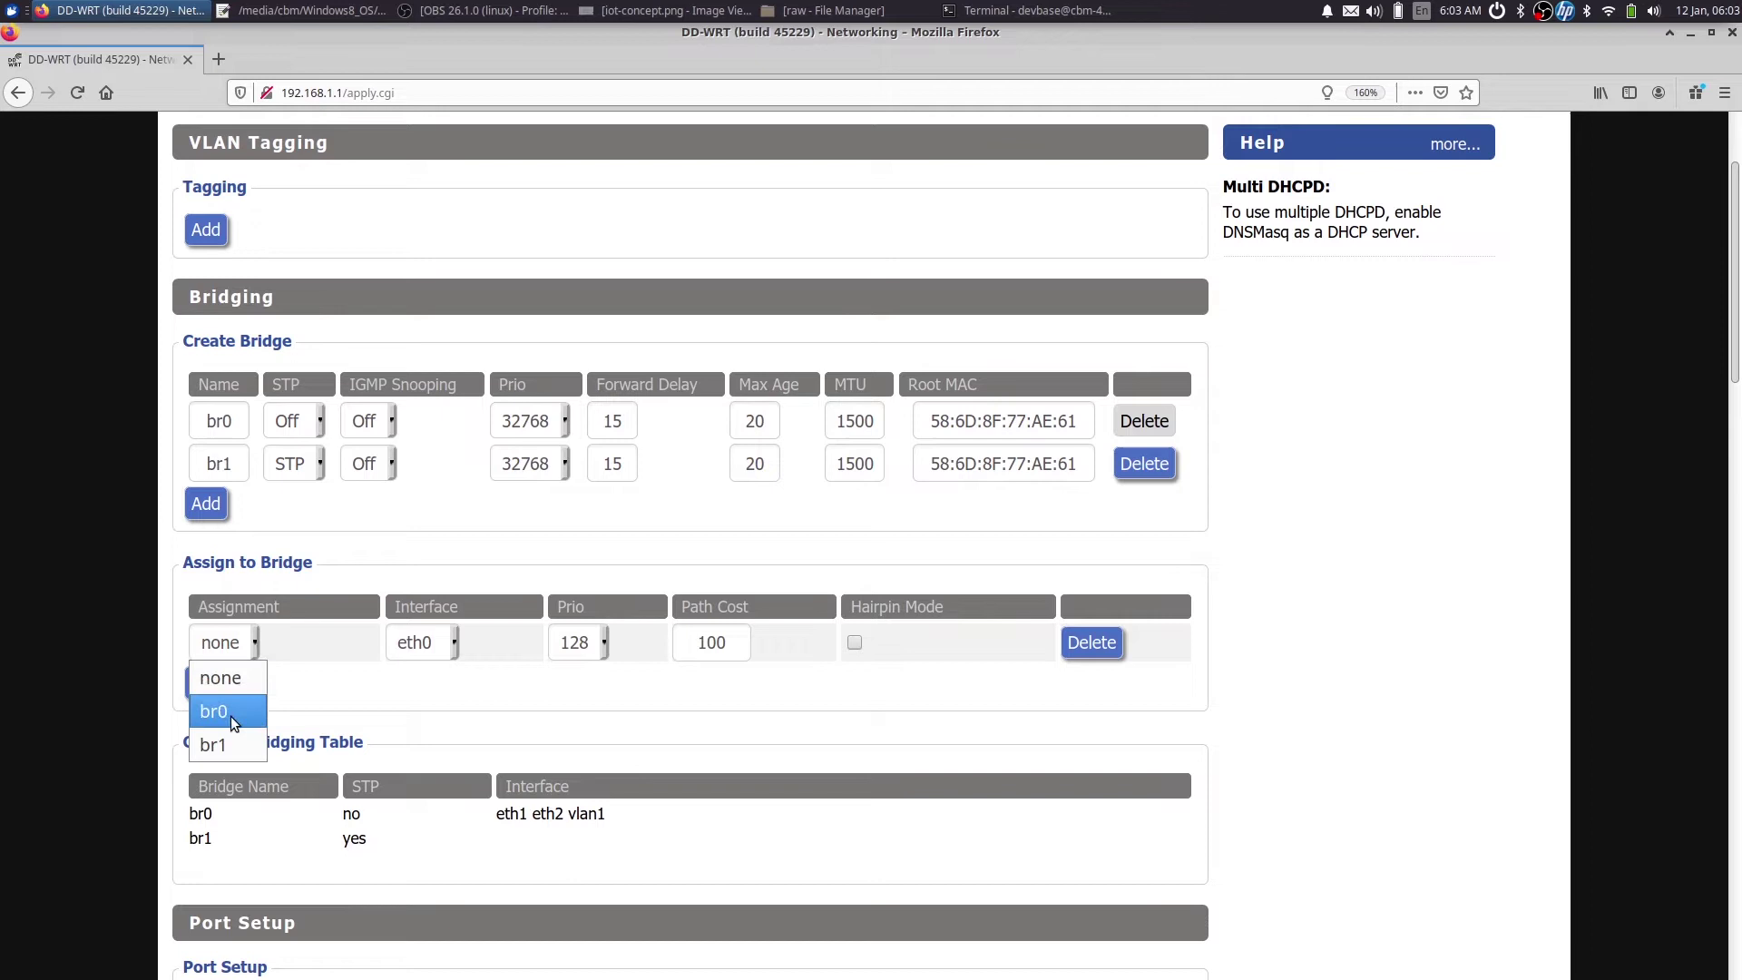
left_click(220, 744)
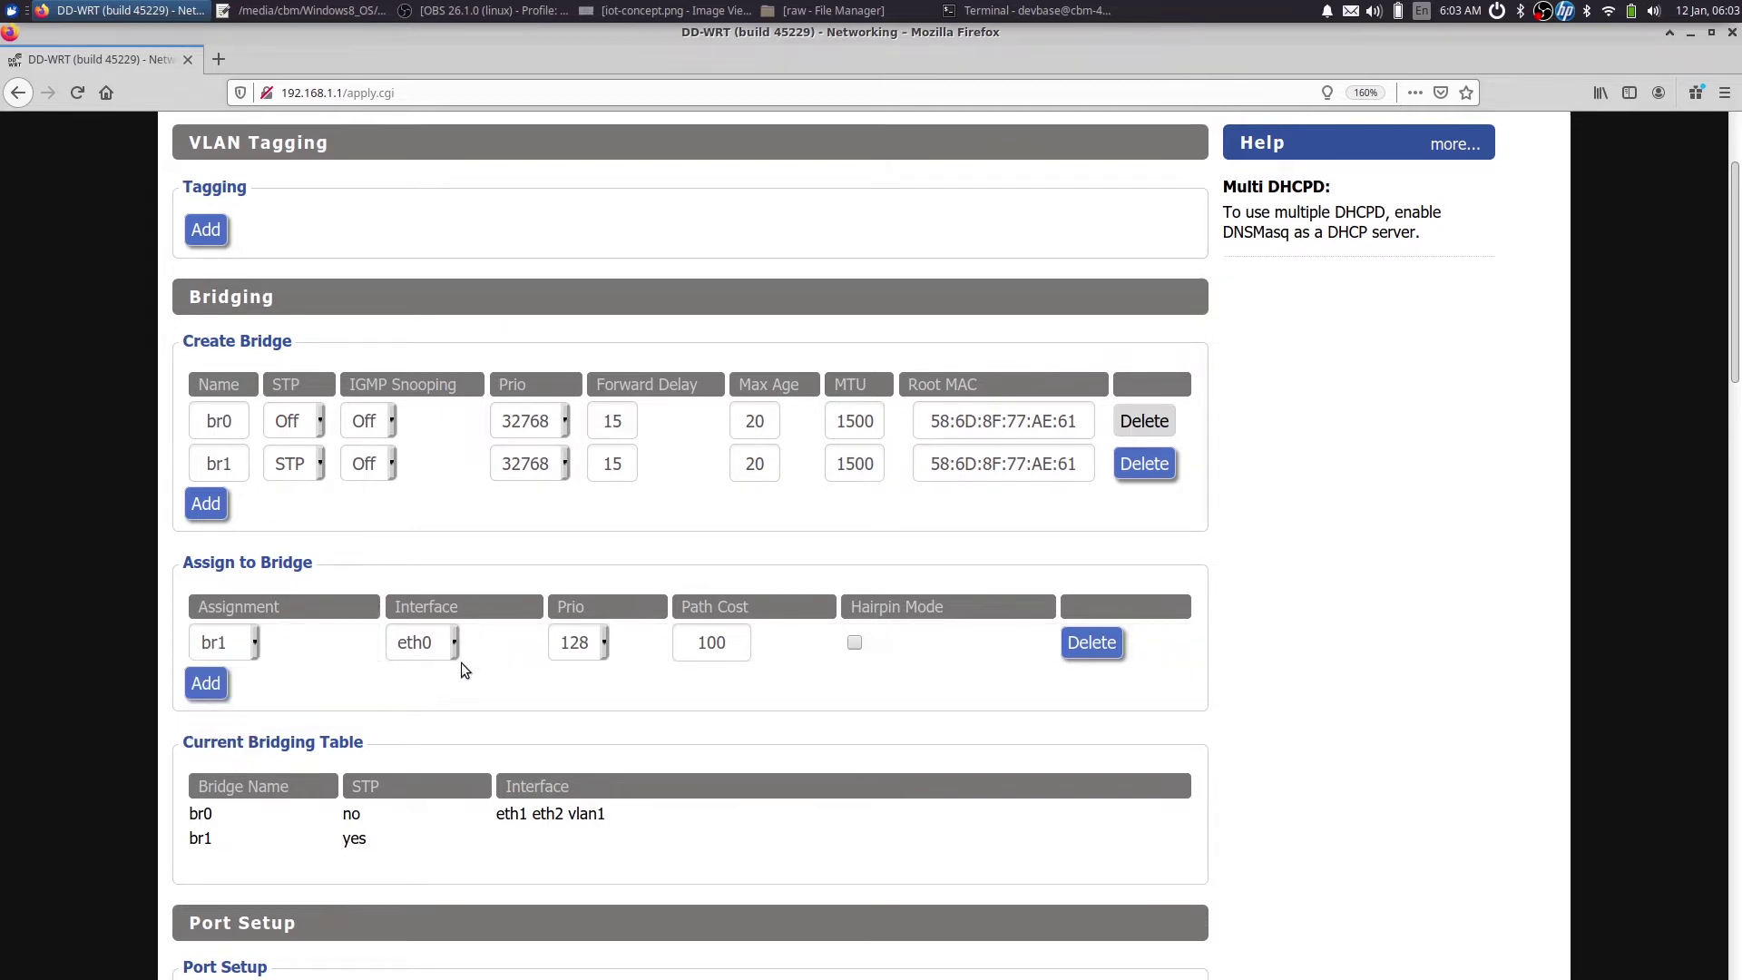
left_click(452, 645)
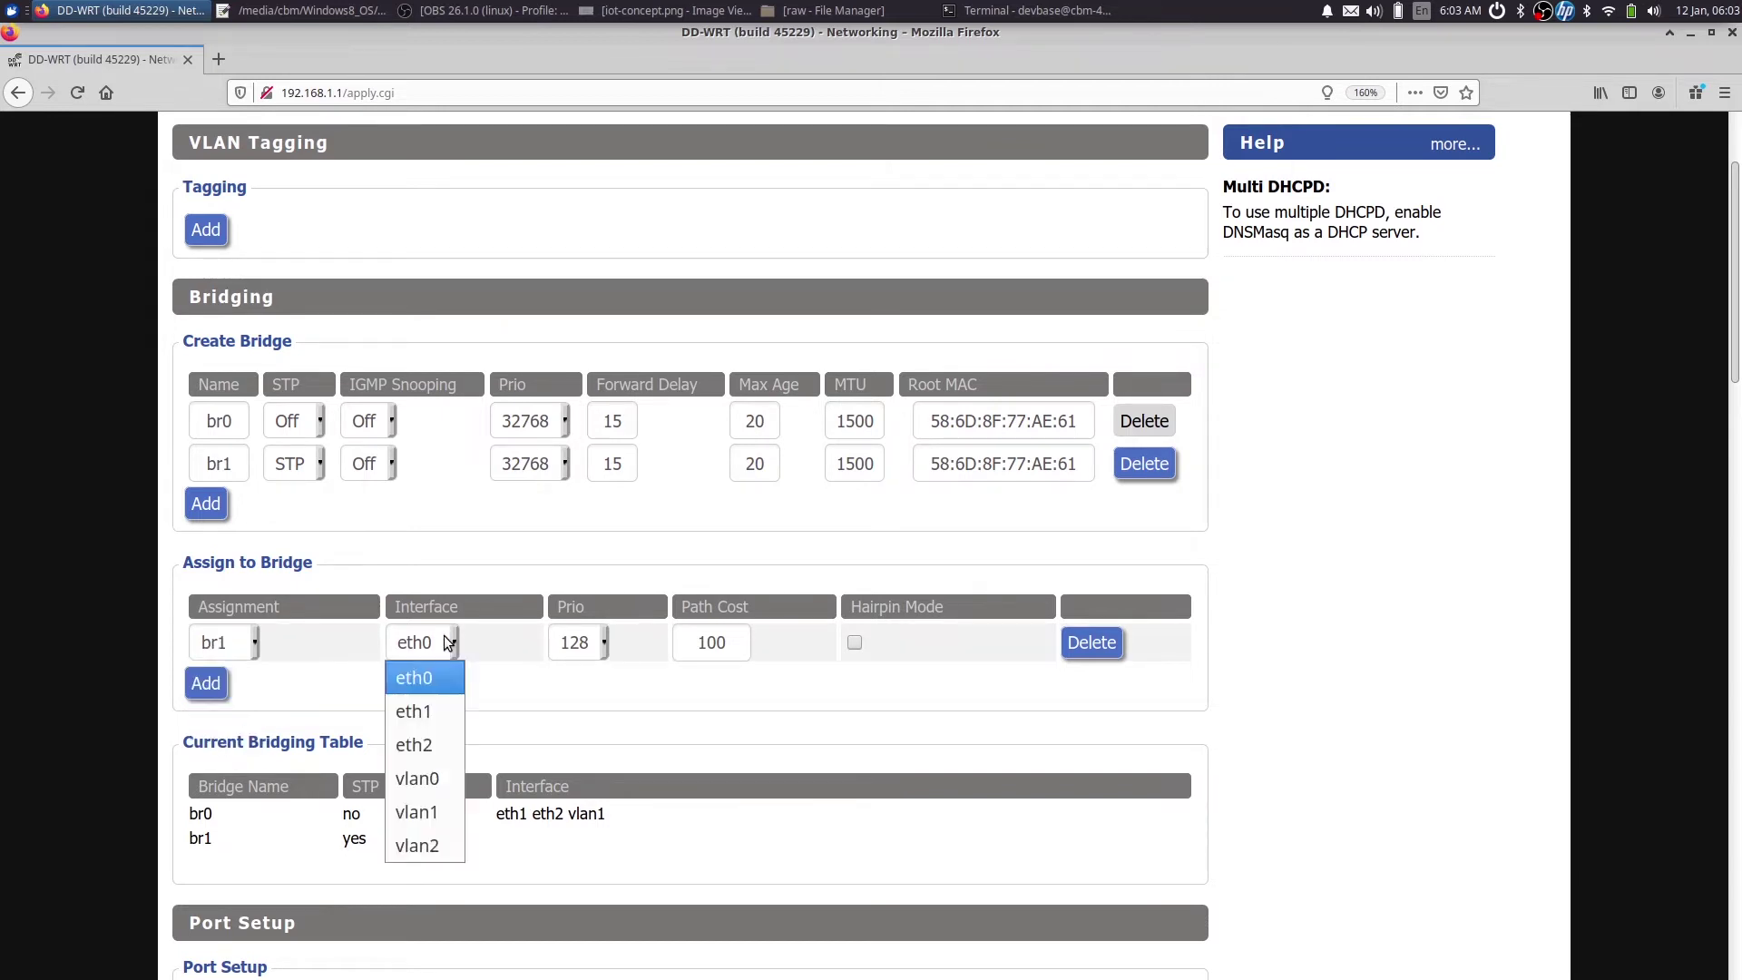
left_click(439, 845)
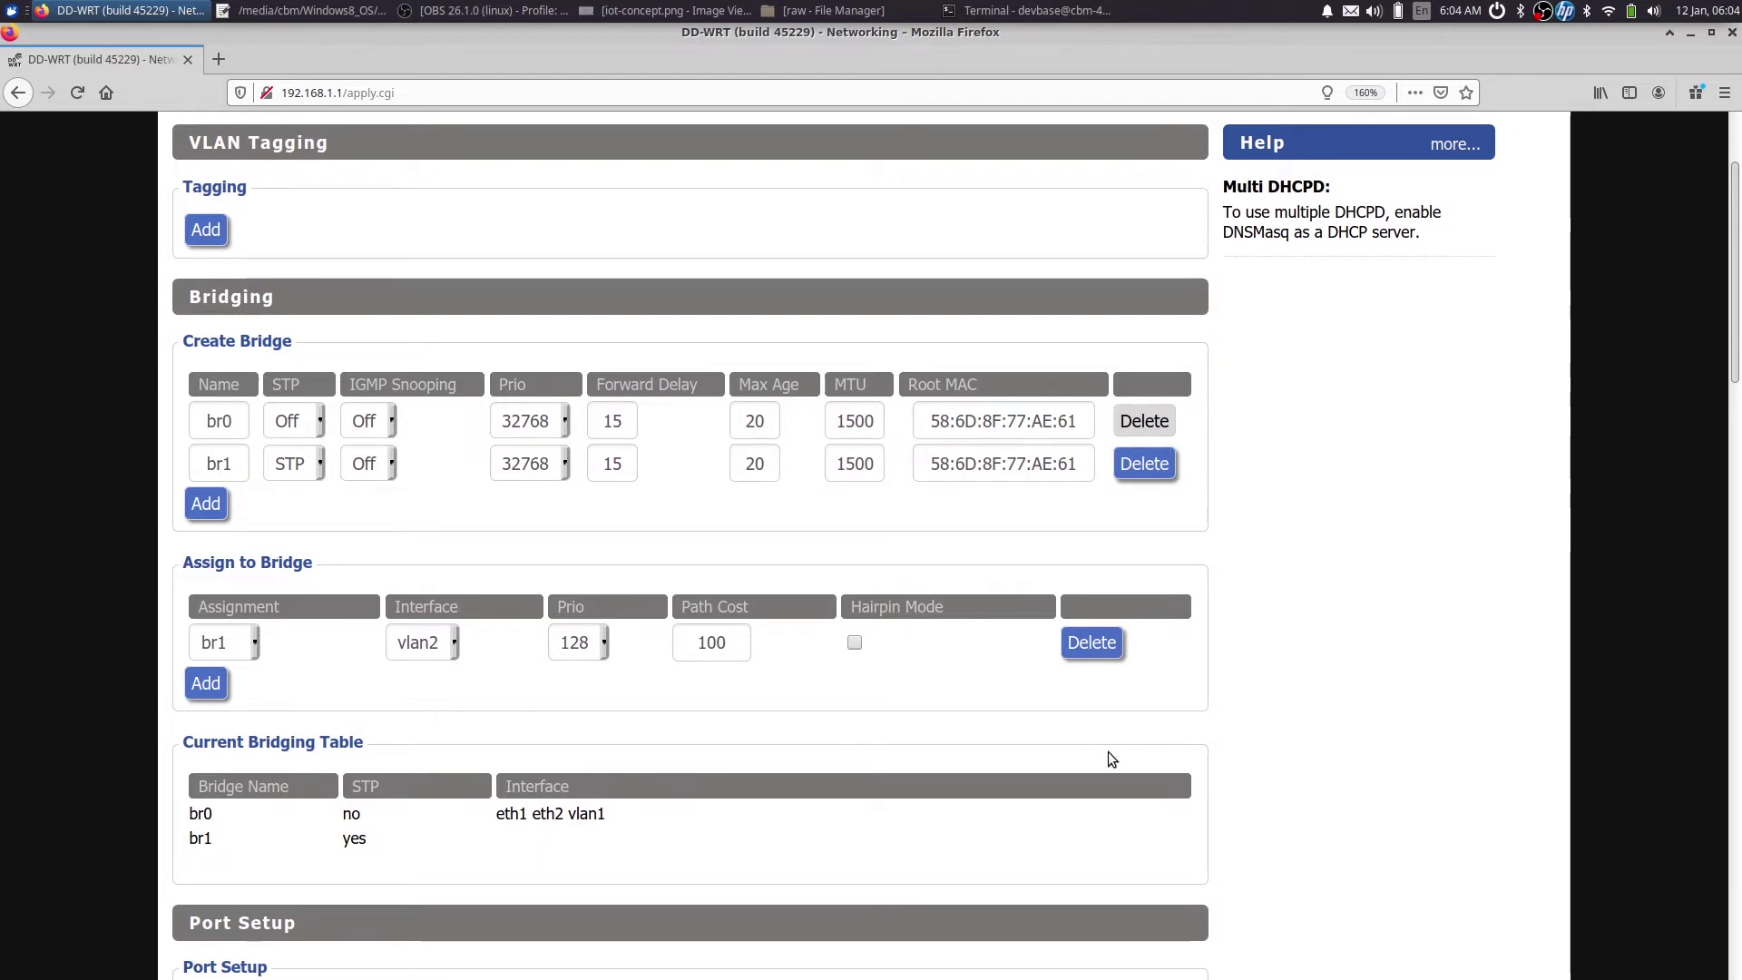
scroll(1108, 752, "down", 10)
left_click(490, 915)
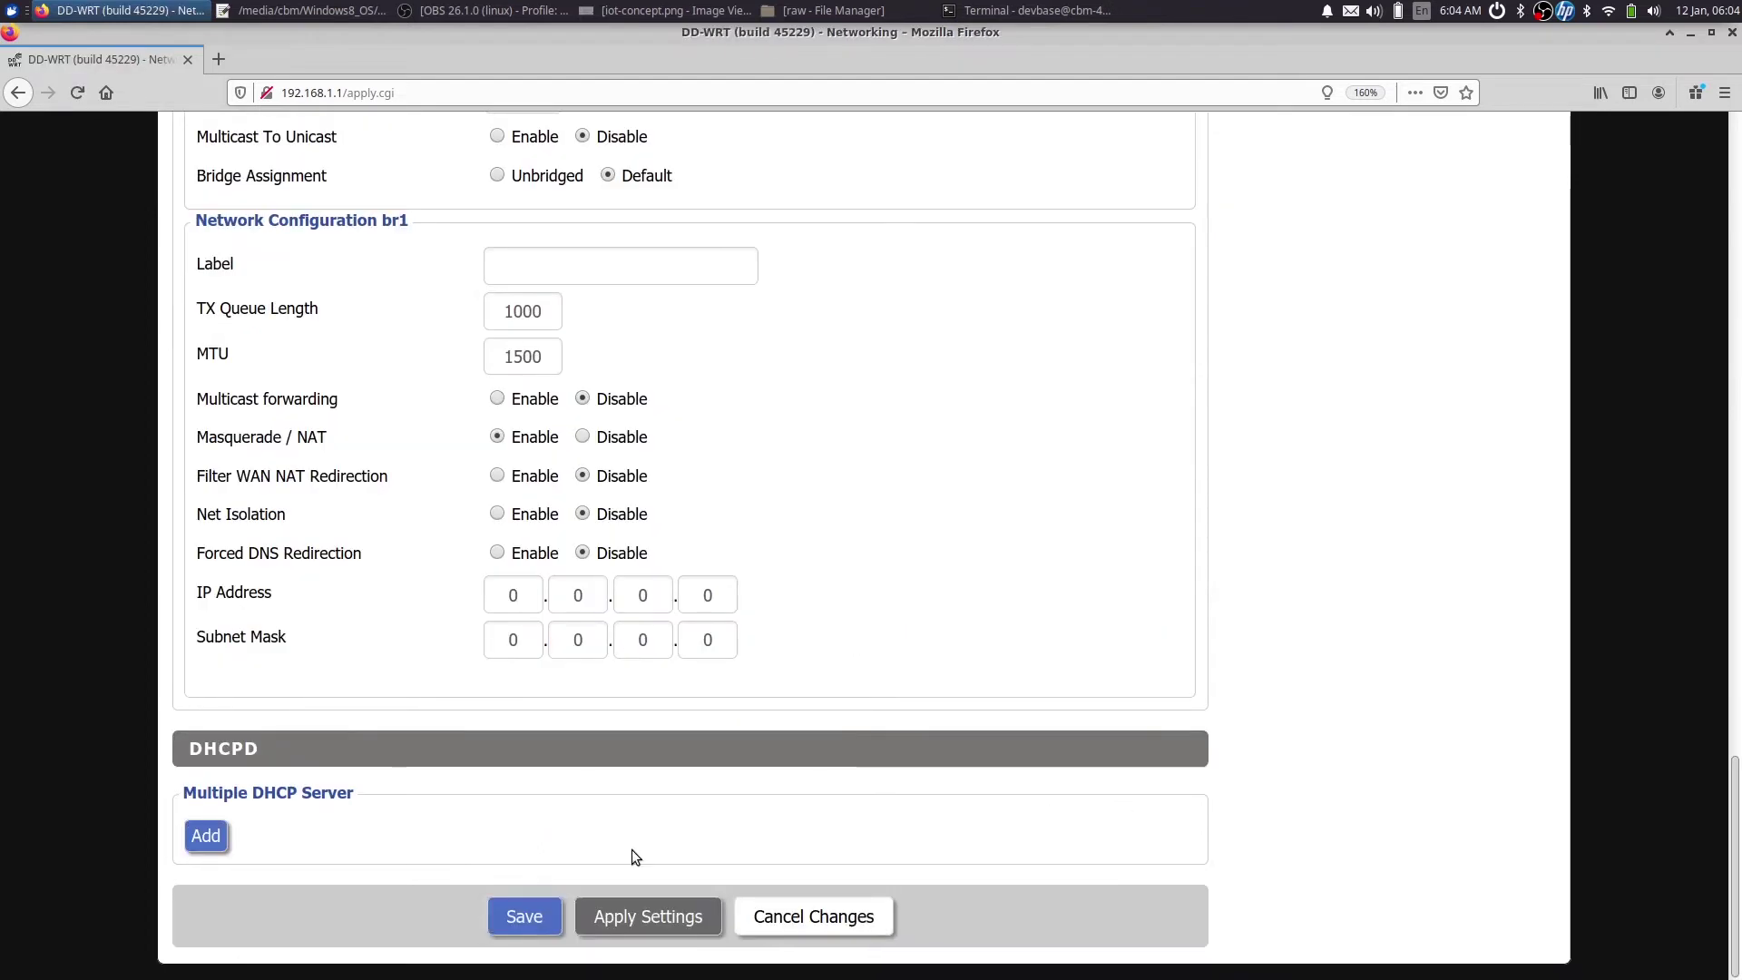
left_click(641, 910)
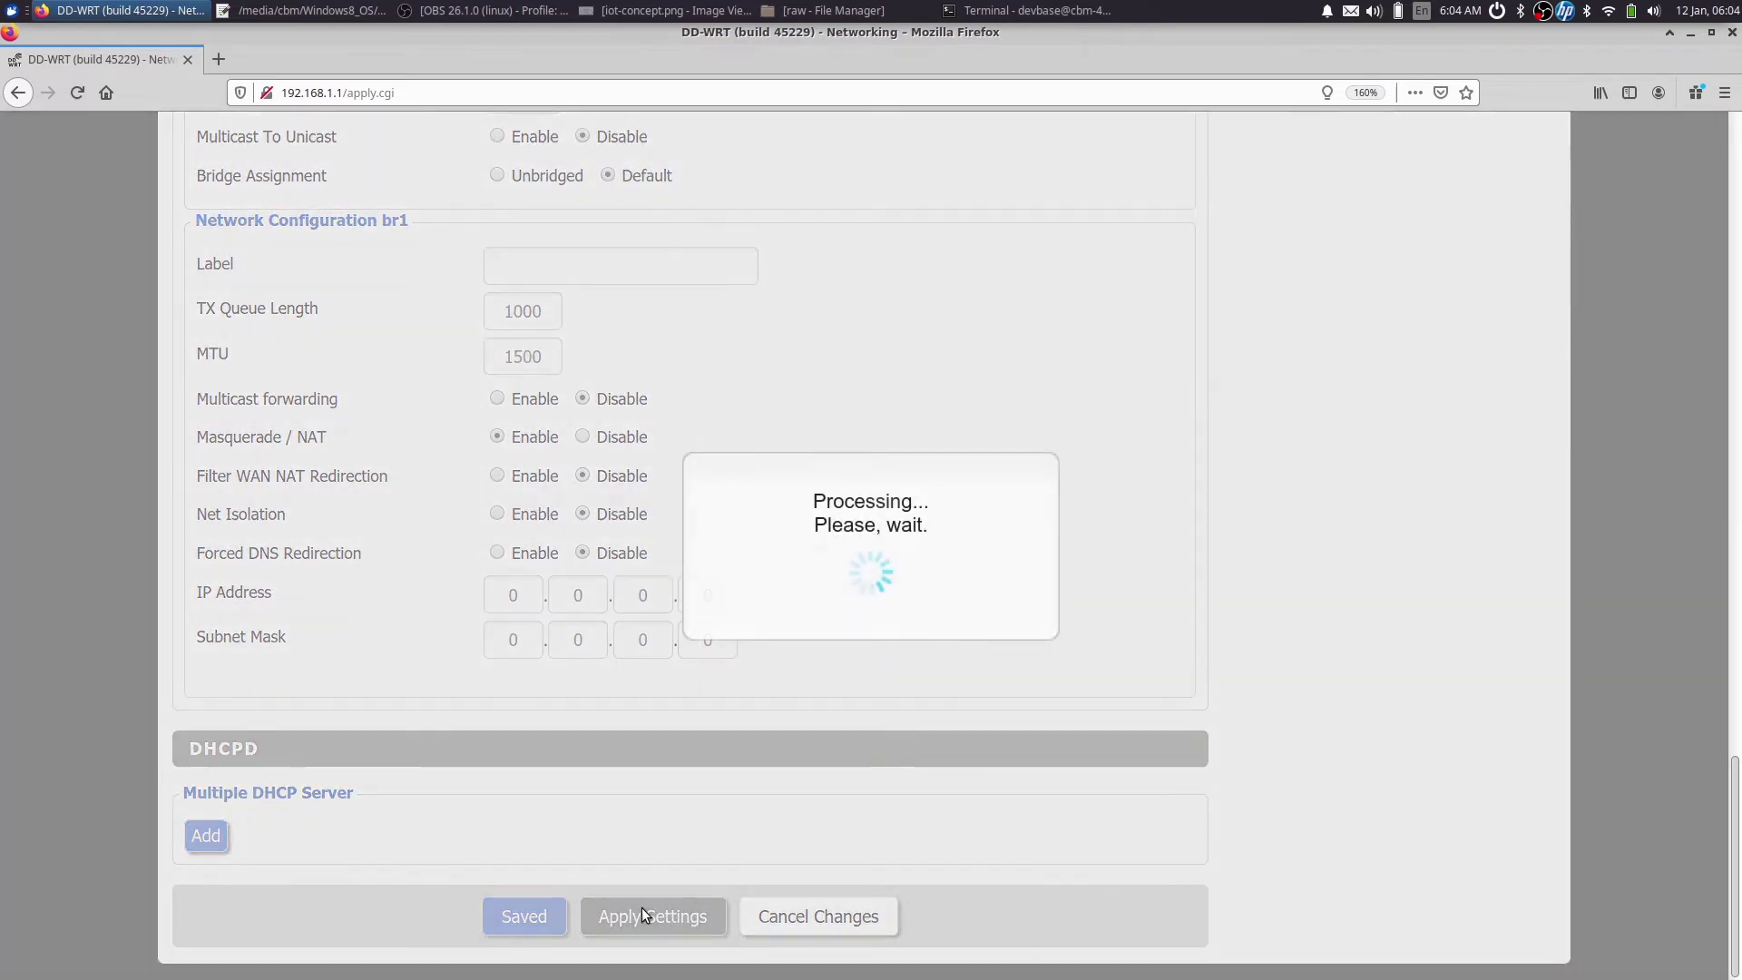
scroll(634, 875, "down", 2)
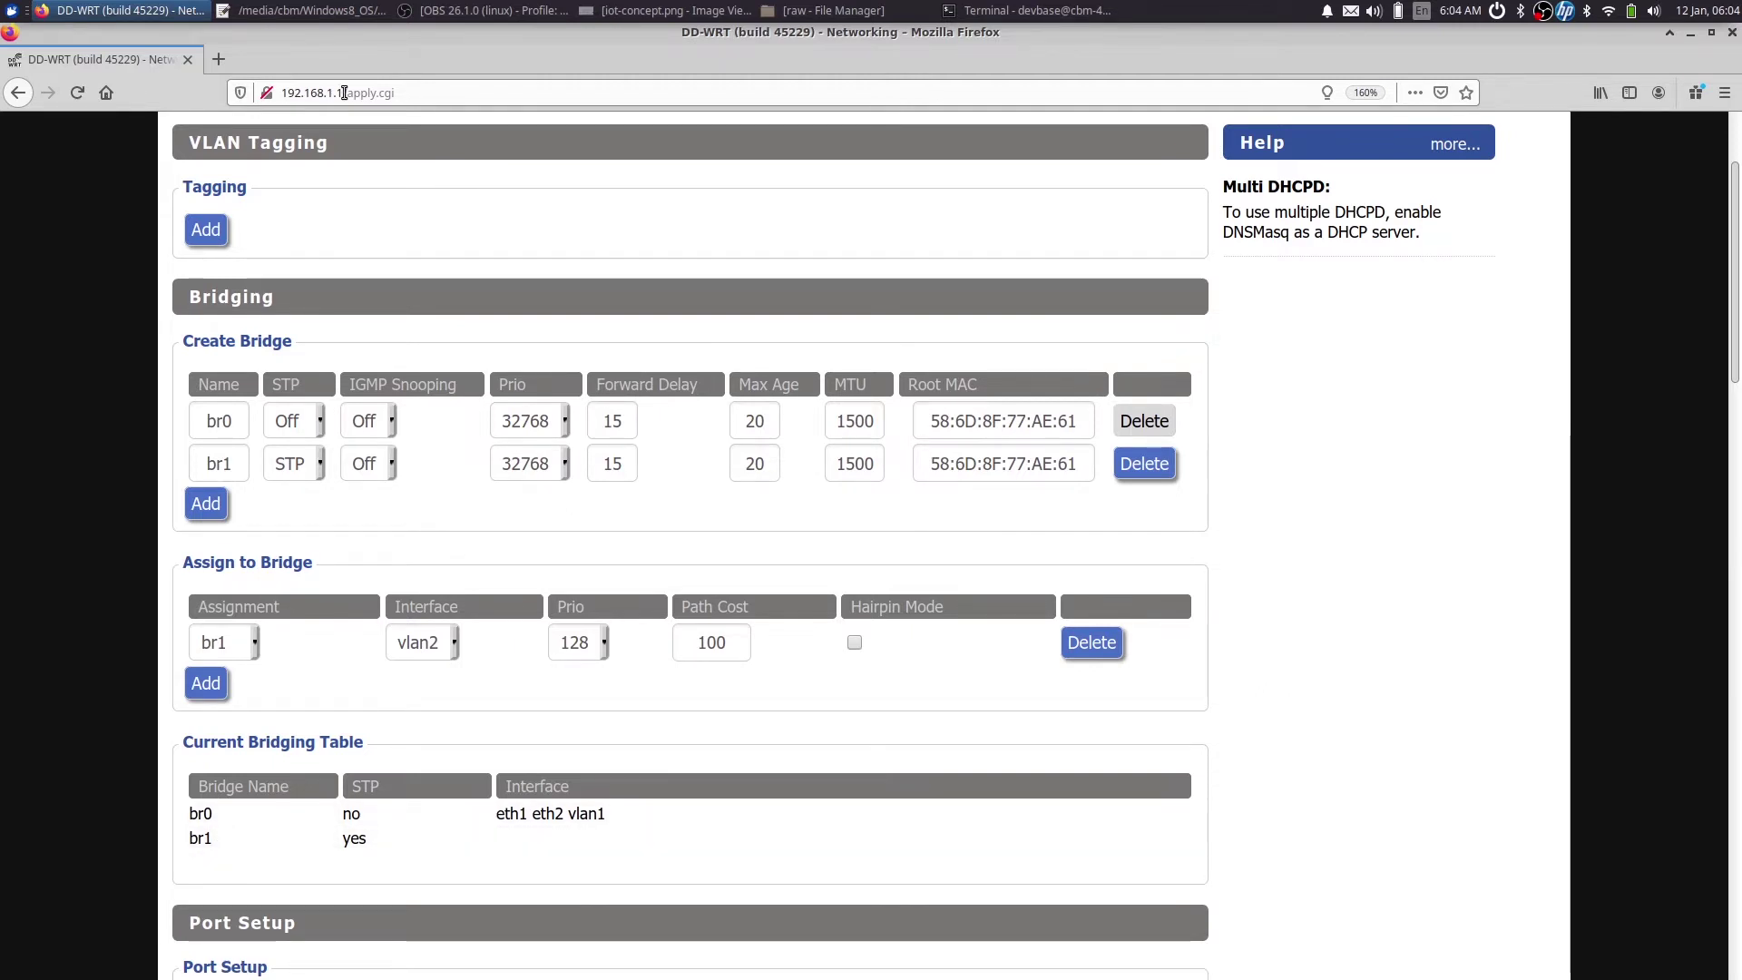
Step: Reload Networking.asp and check that vlan2 appears under br1 and the br1 configuration section exists
left_click_drag(343, 92, 513, 100)
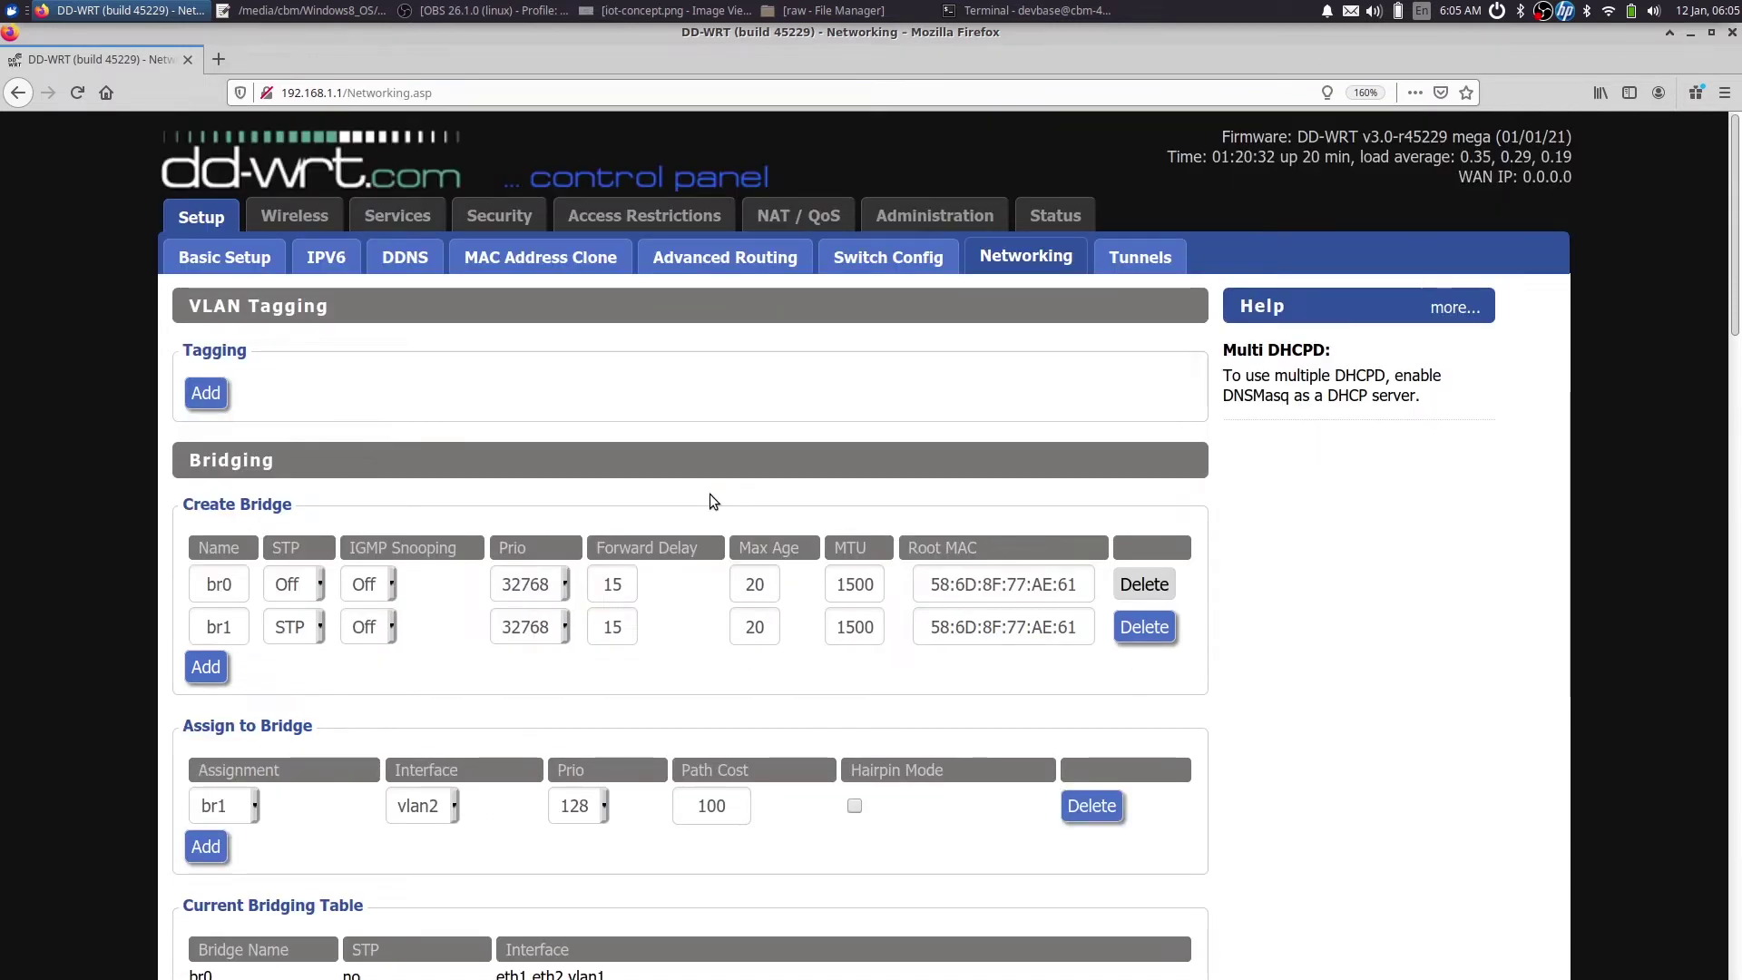
scroll(710, 494, "down", 3)
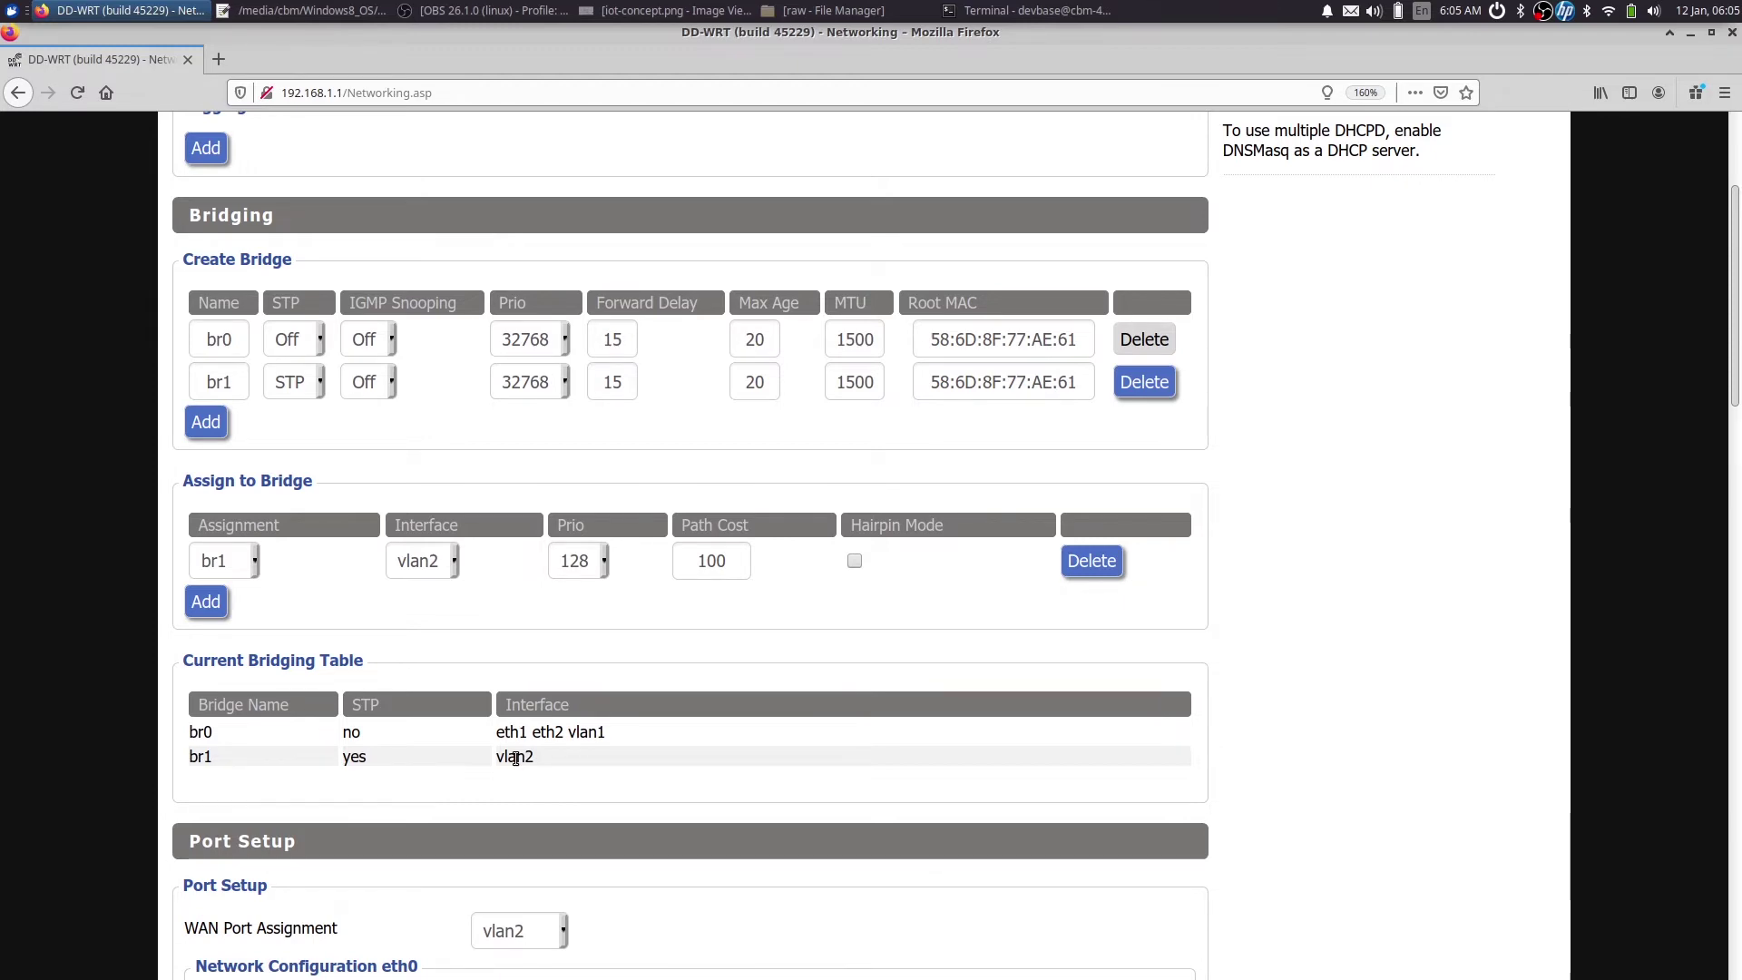
scroll(228, 771, "down", 10)
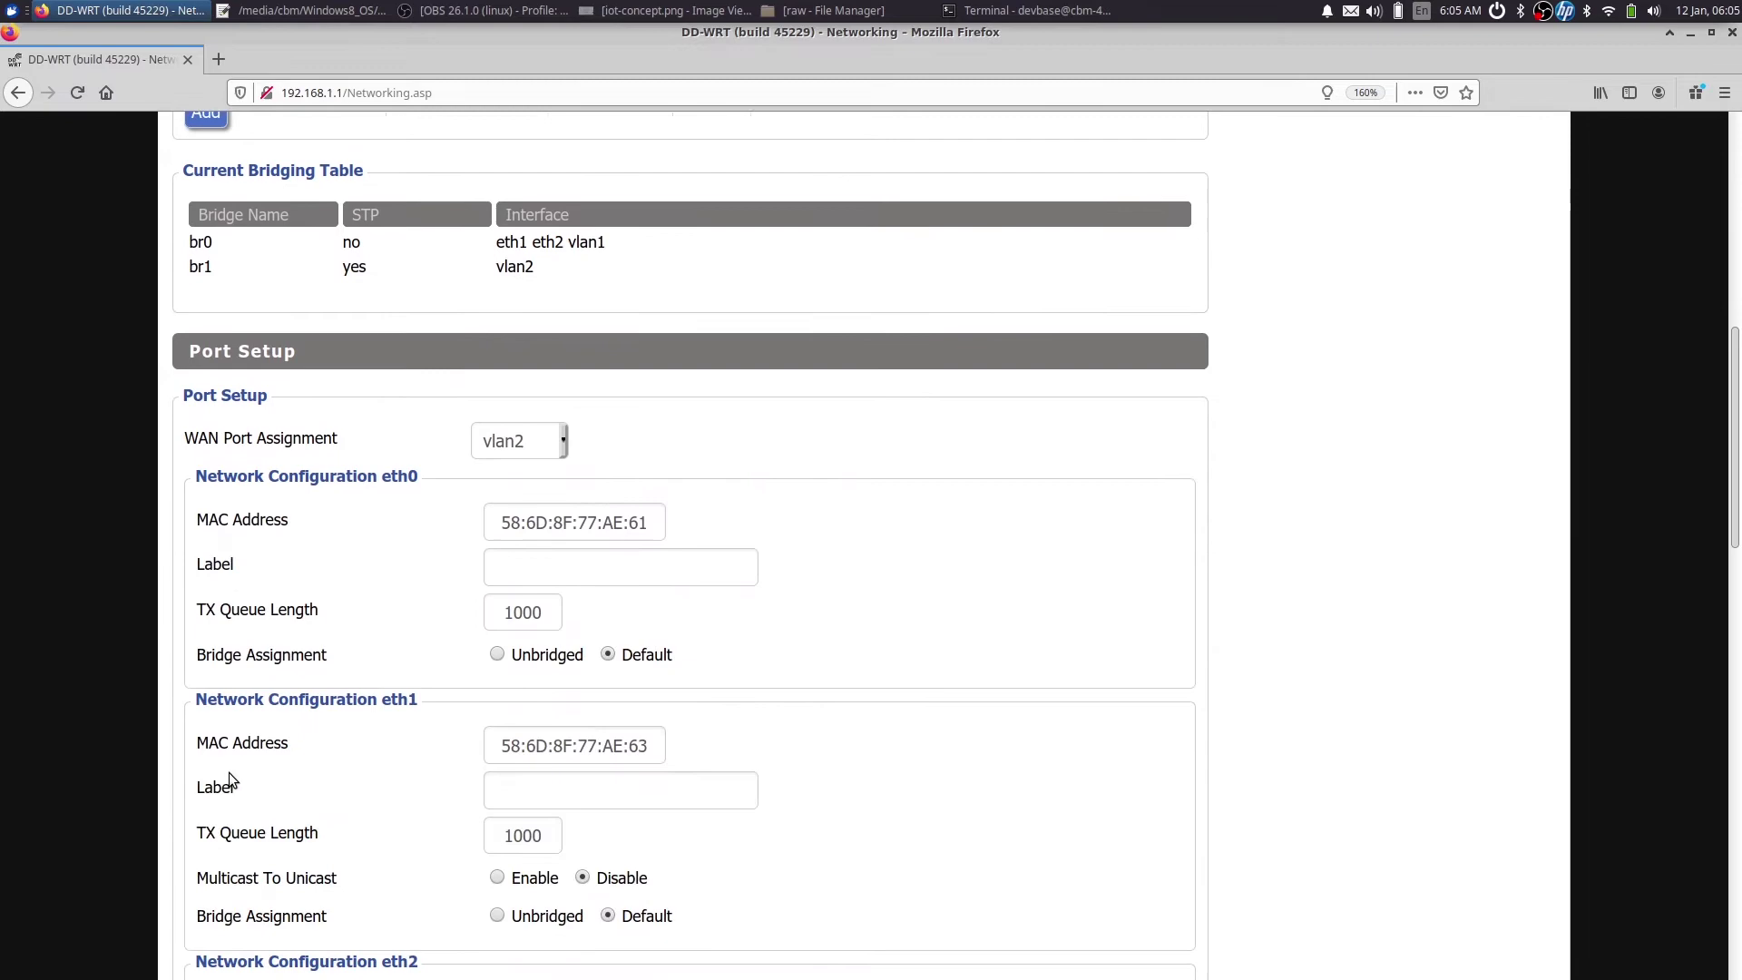
scroll(230, 774, "down", 5)
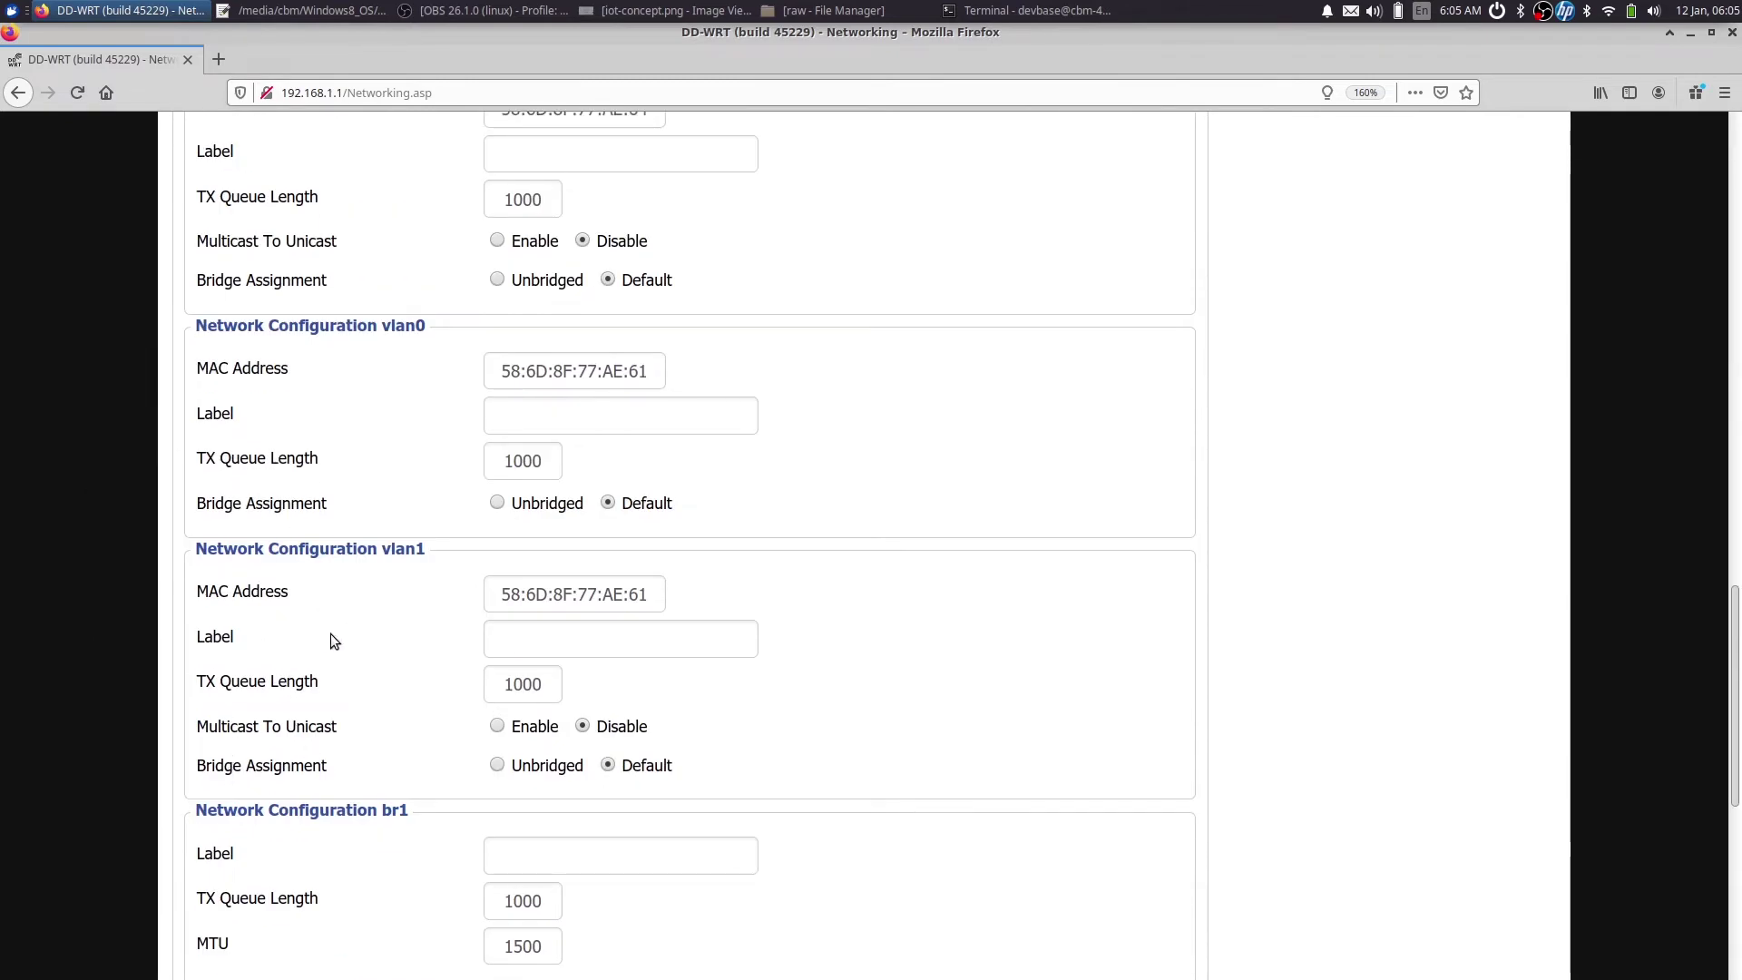
scroll(203, 814, "down", 3)
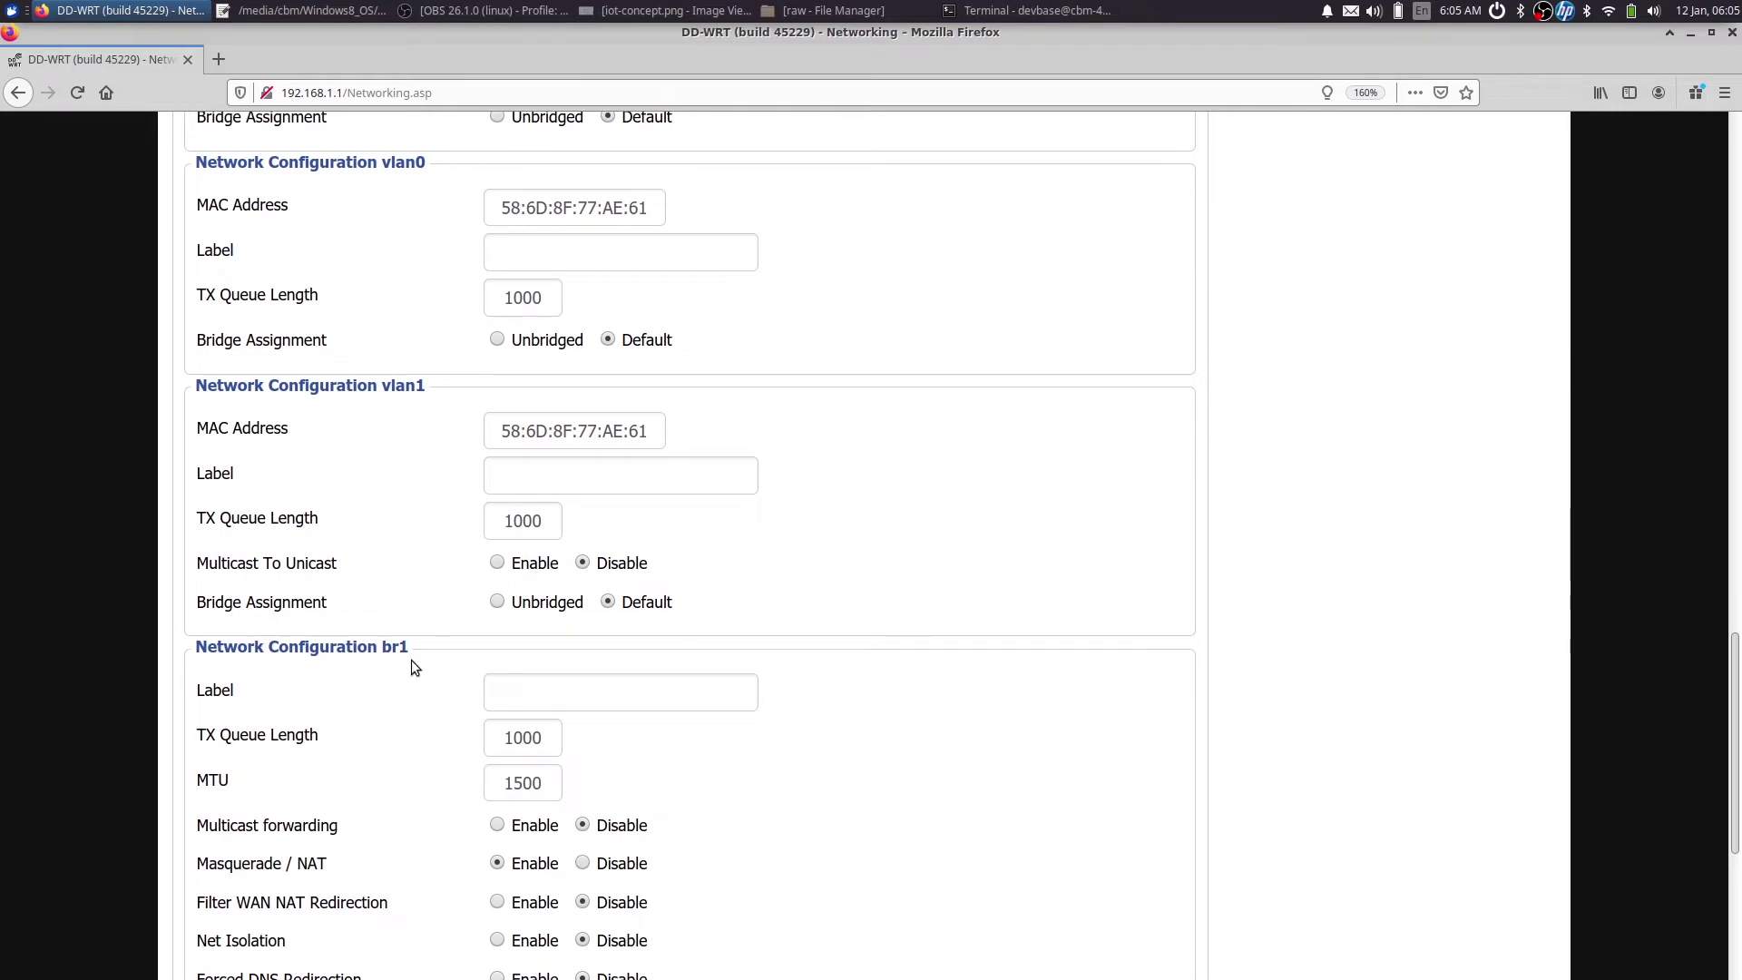
Step: Label bridge br1 'IoT network' and set its IP address to 192.168.107.1
left_click(510, 689)
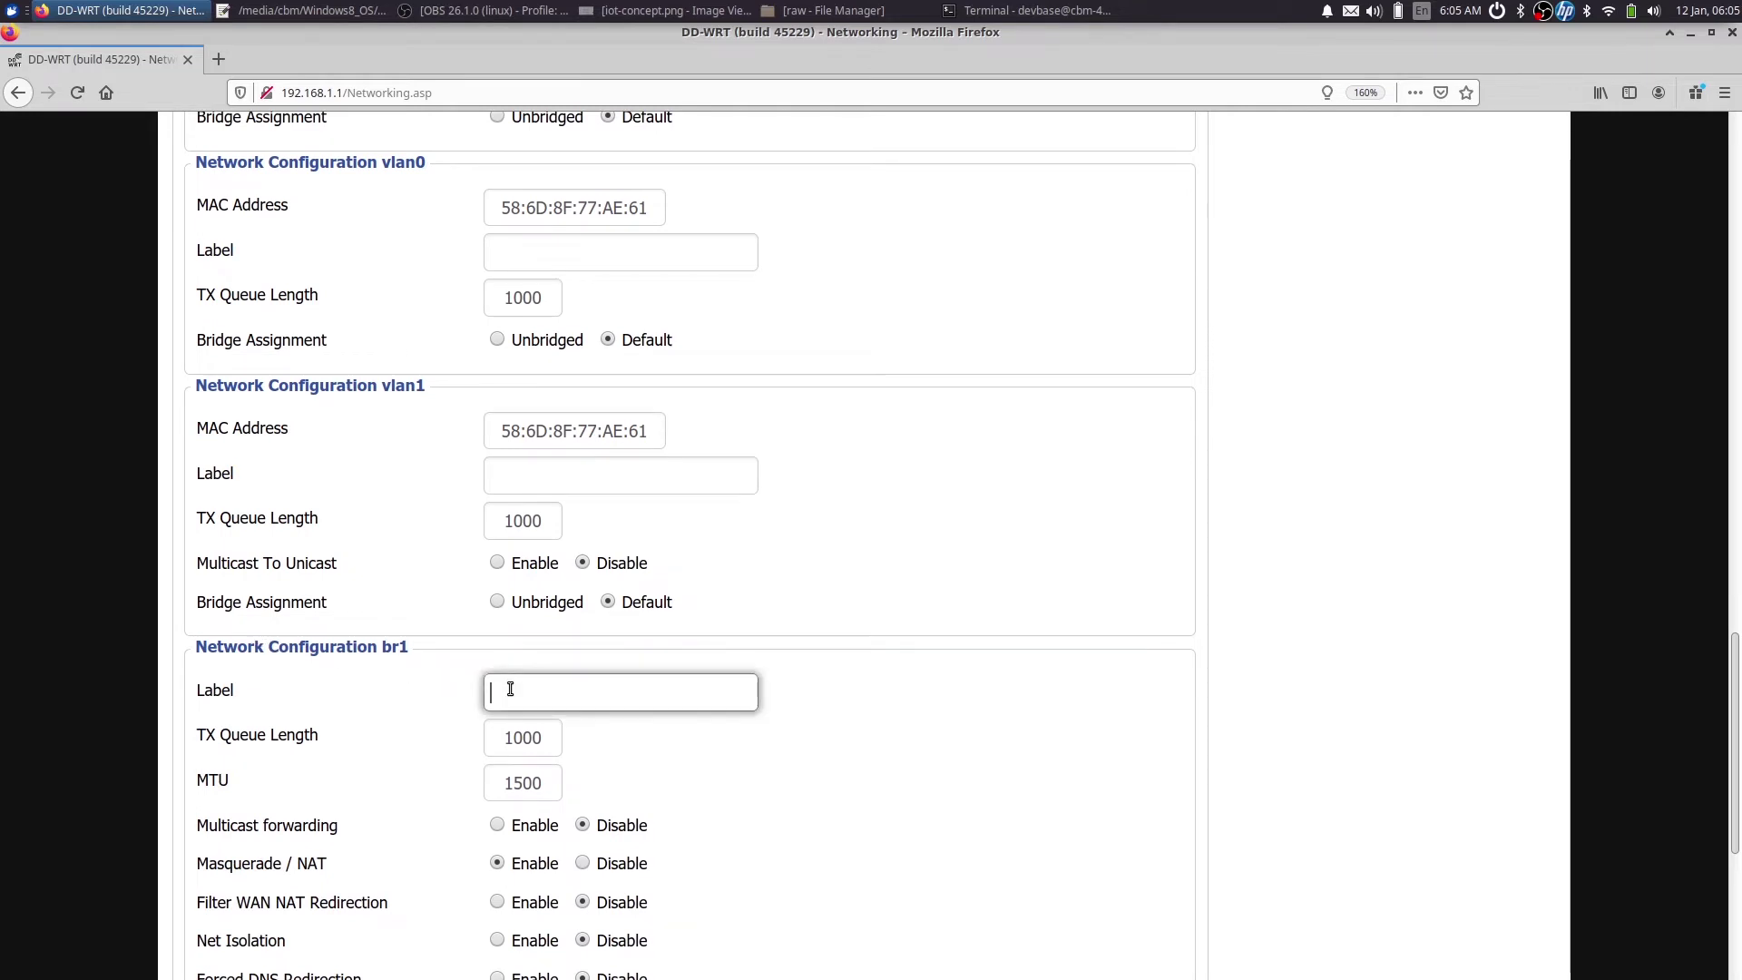
type("IoT n")
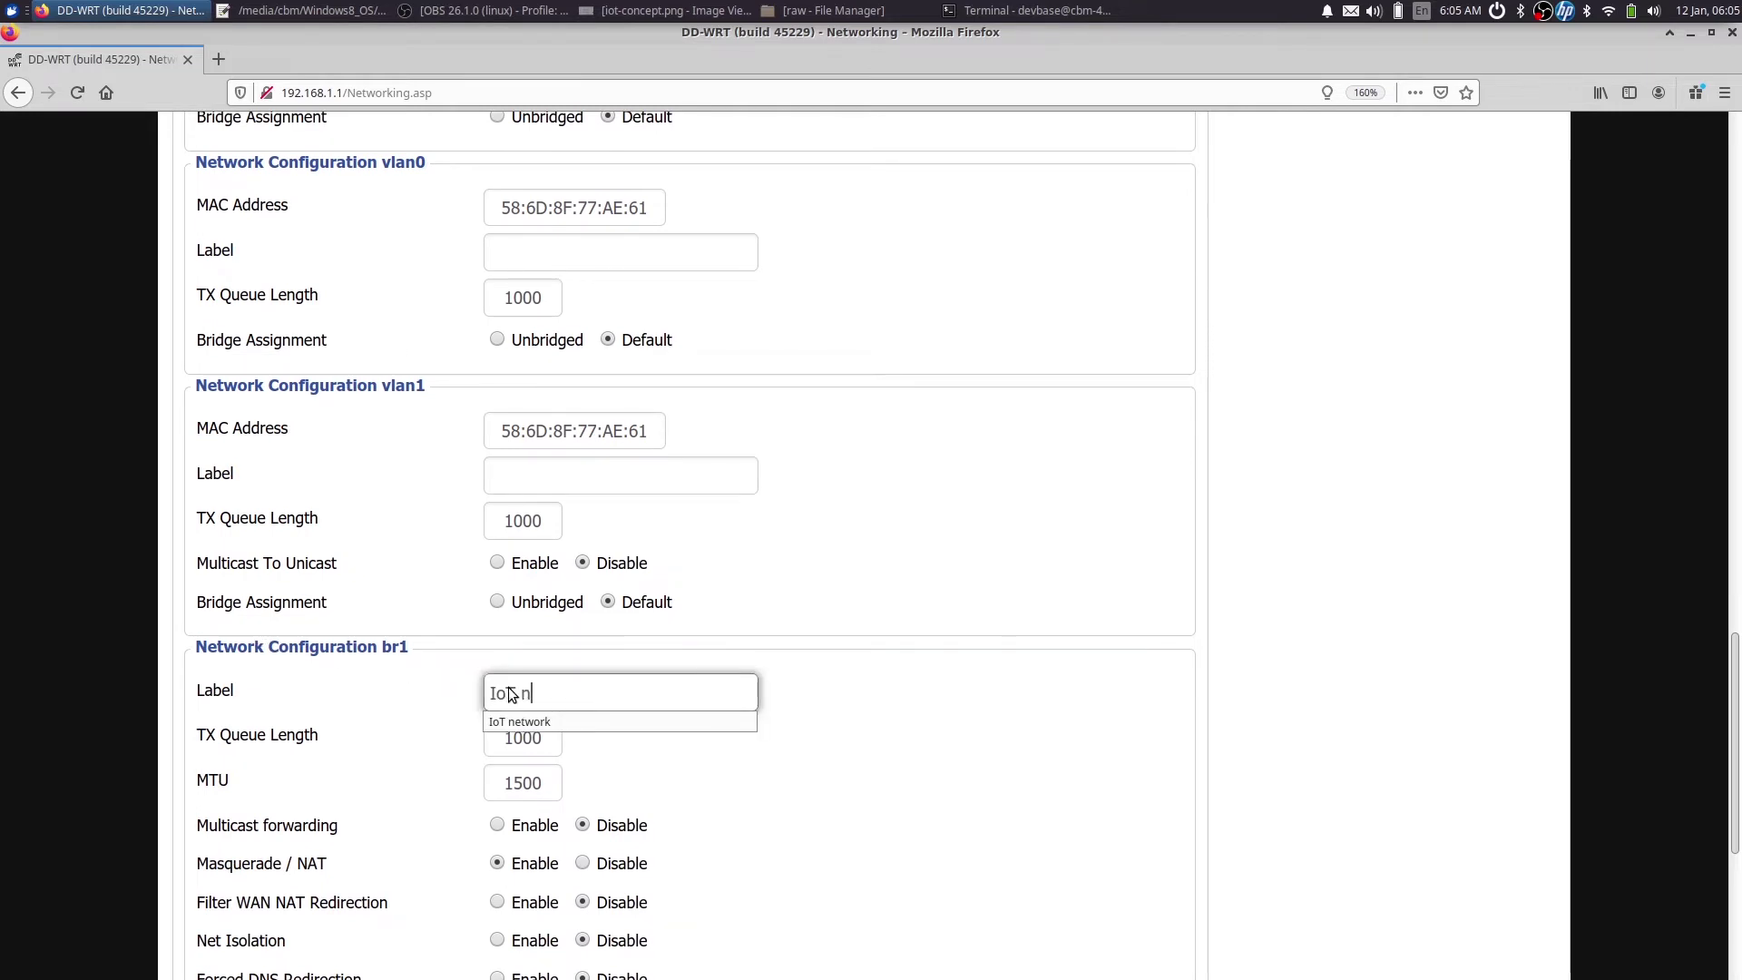
type("etwork")
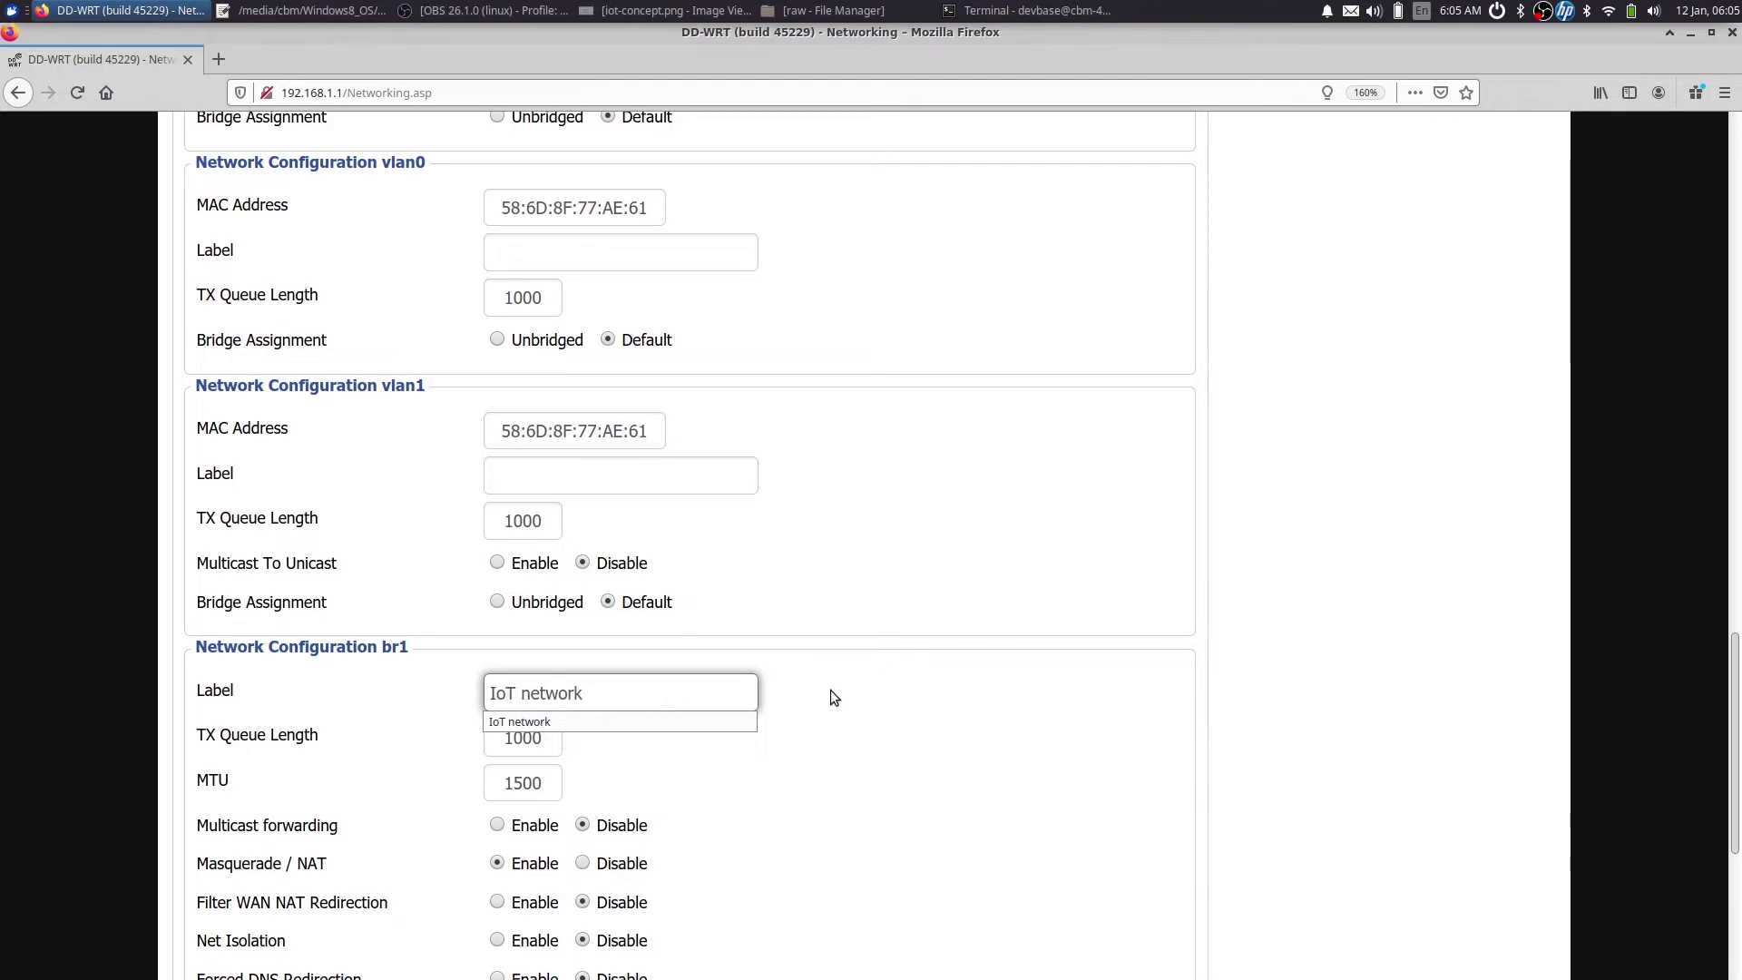
scroll(884, 711, "down", 5)
double_click(527, 701)
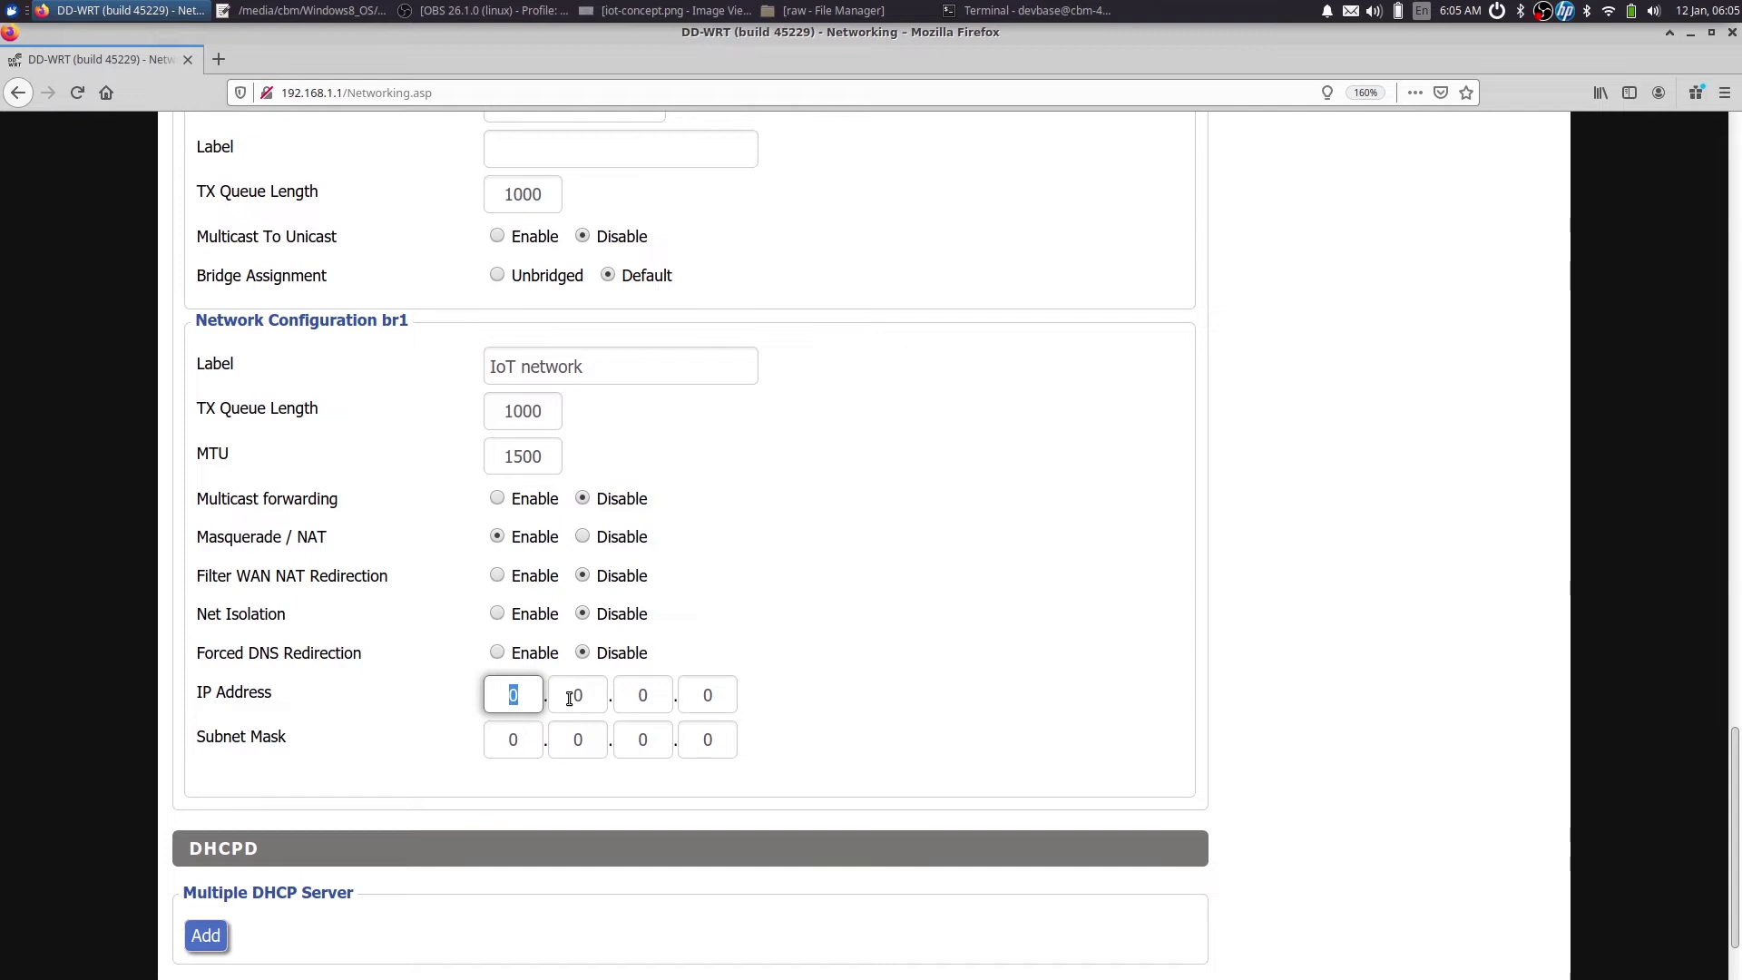
type("192")
double_click(571, 699)
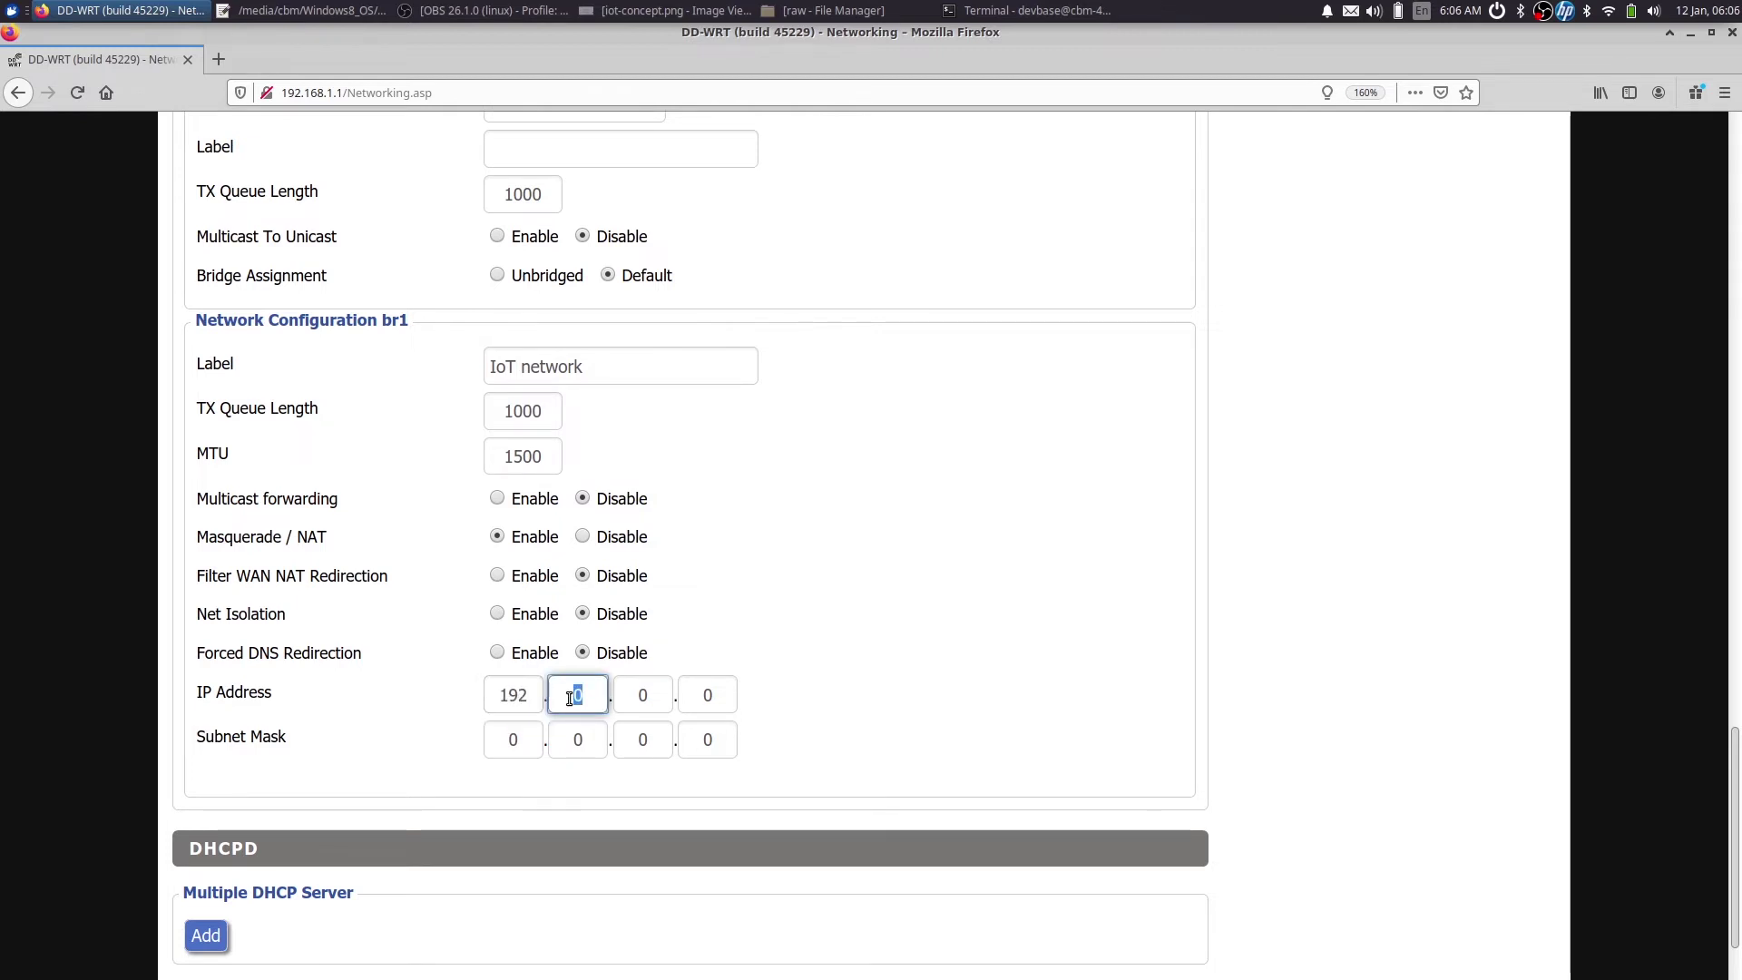
type("168")
key("Tab")
type("107")
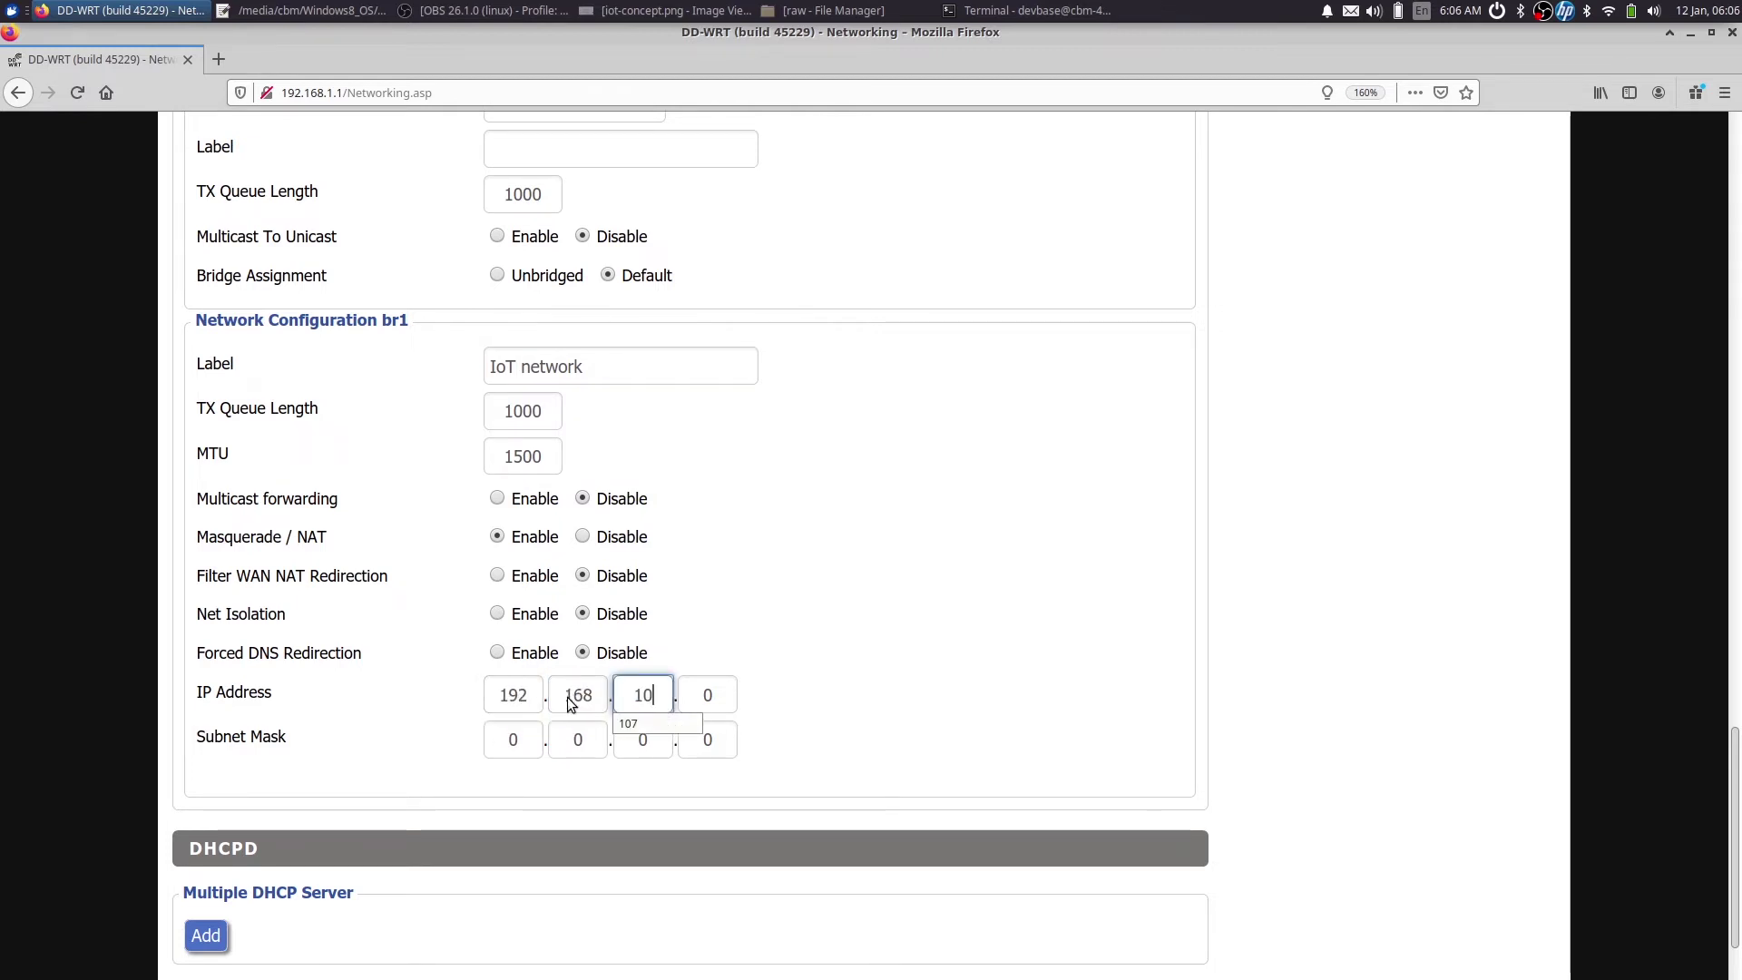
key("Tab")
type("1")
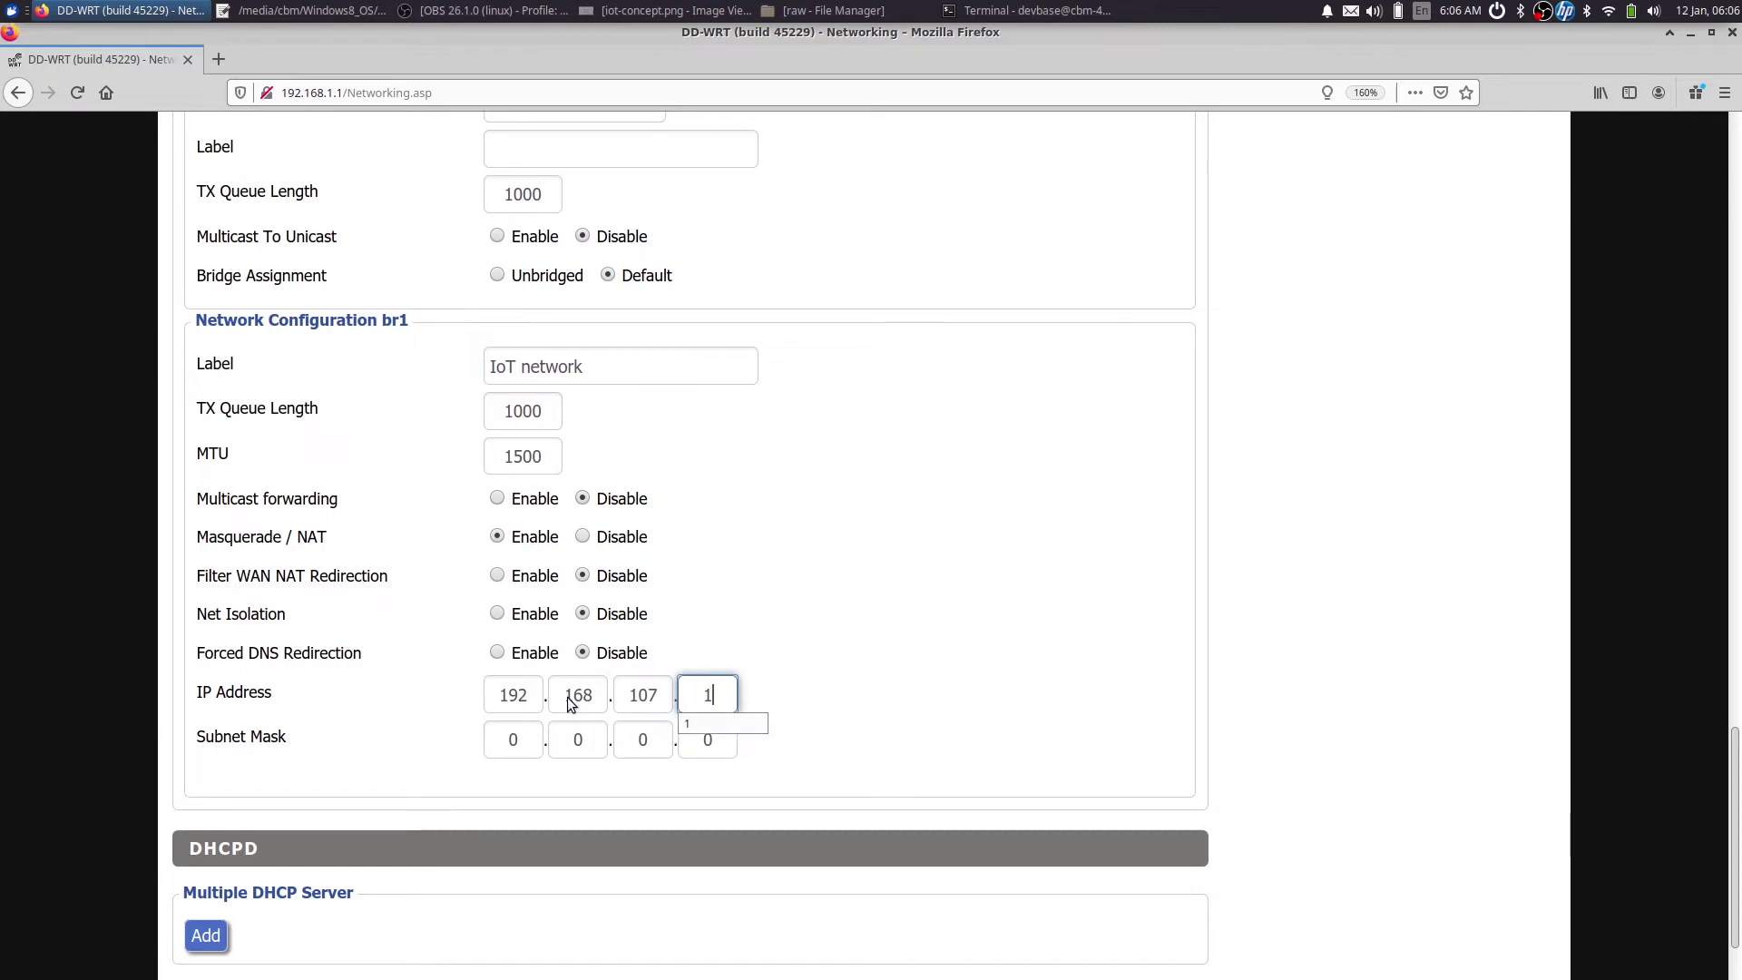
Step: Set br1's subnet mask to 255.255.255.0
double_click(499, 746)
type("255")
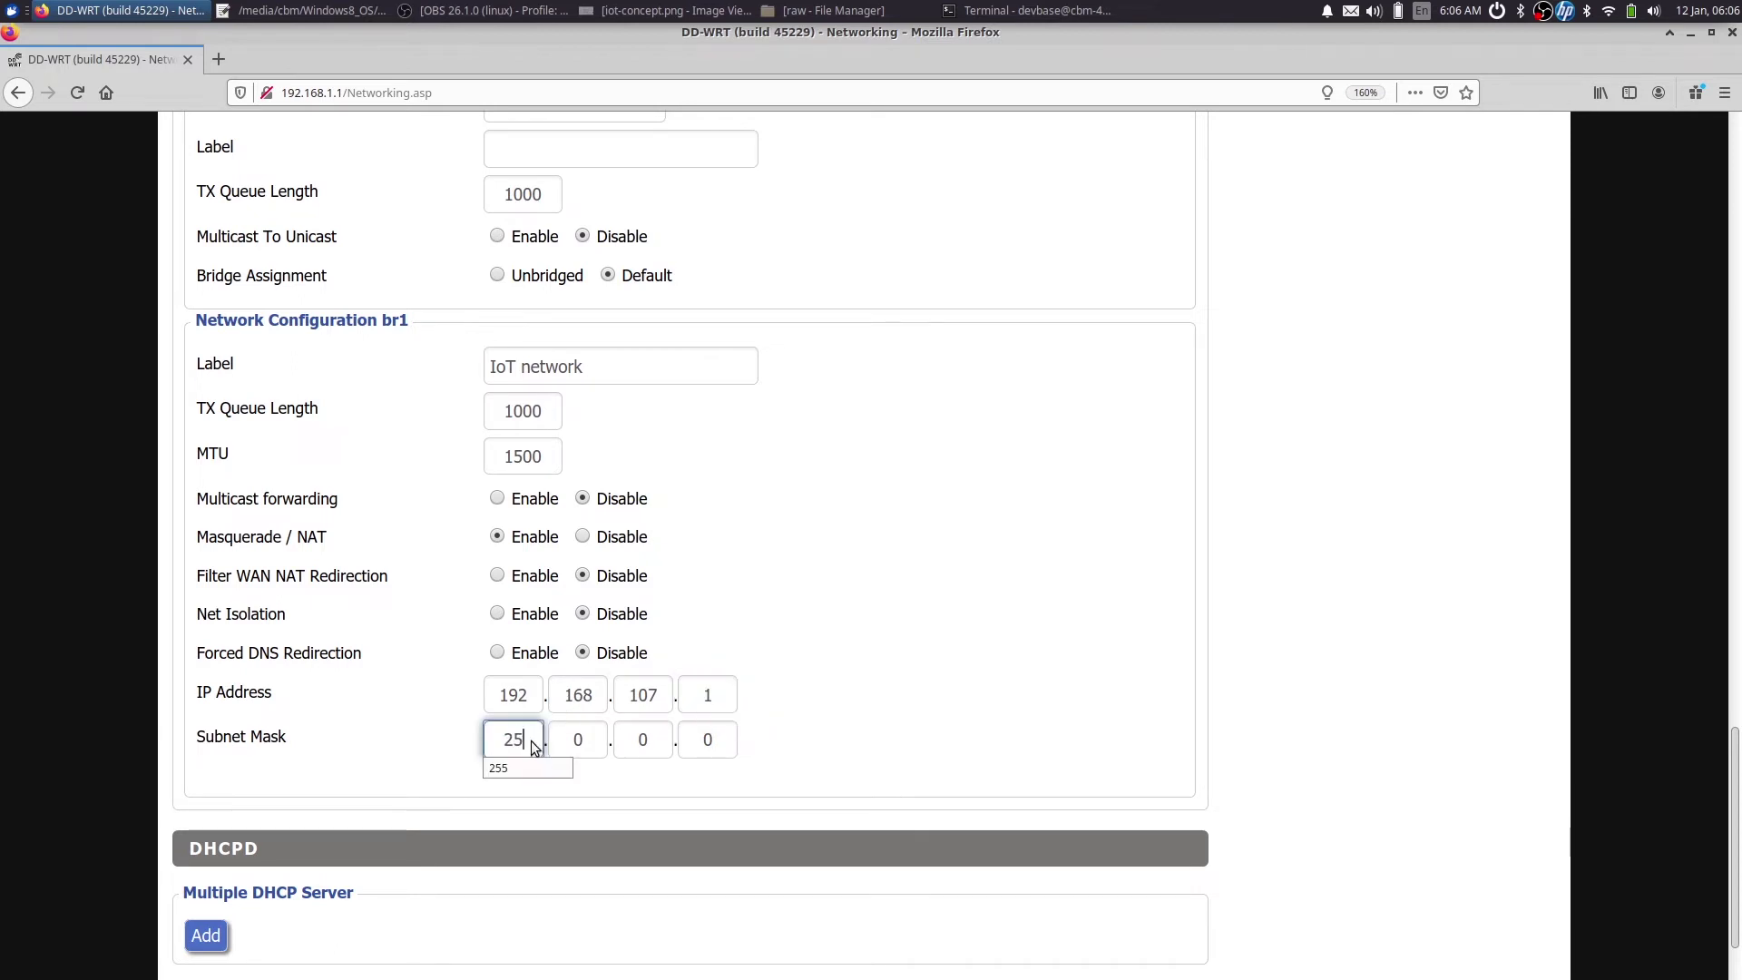
key("Tab")
type("255")
key("Tab")
type("255")
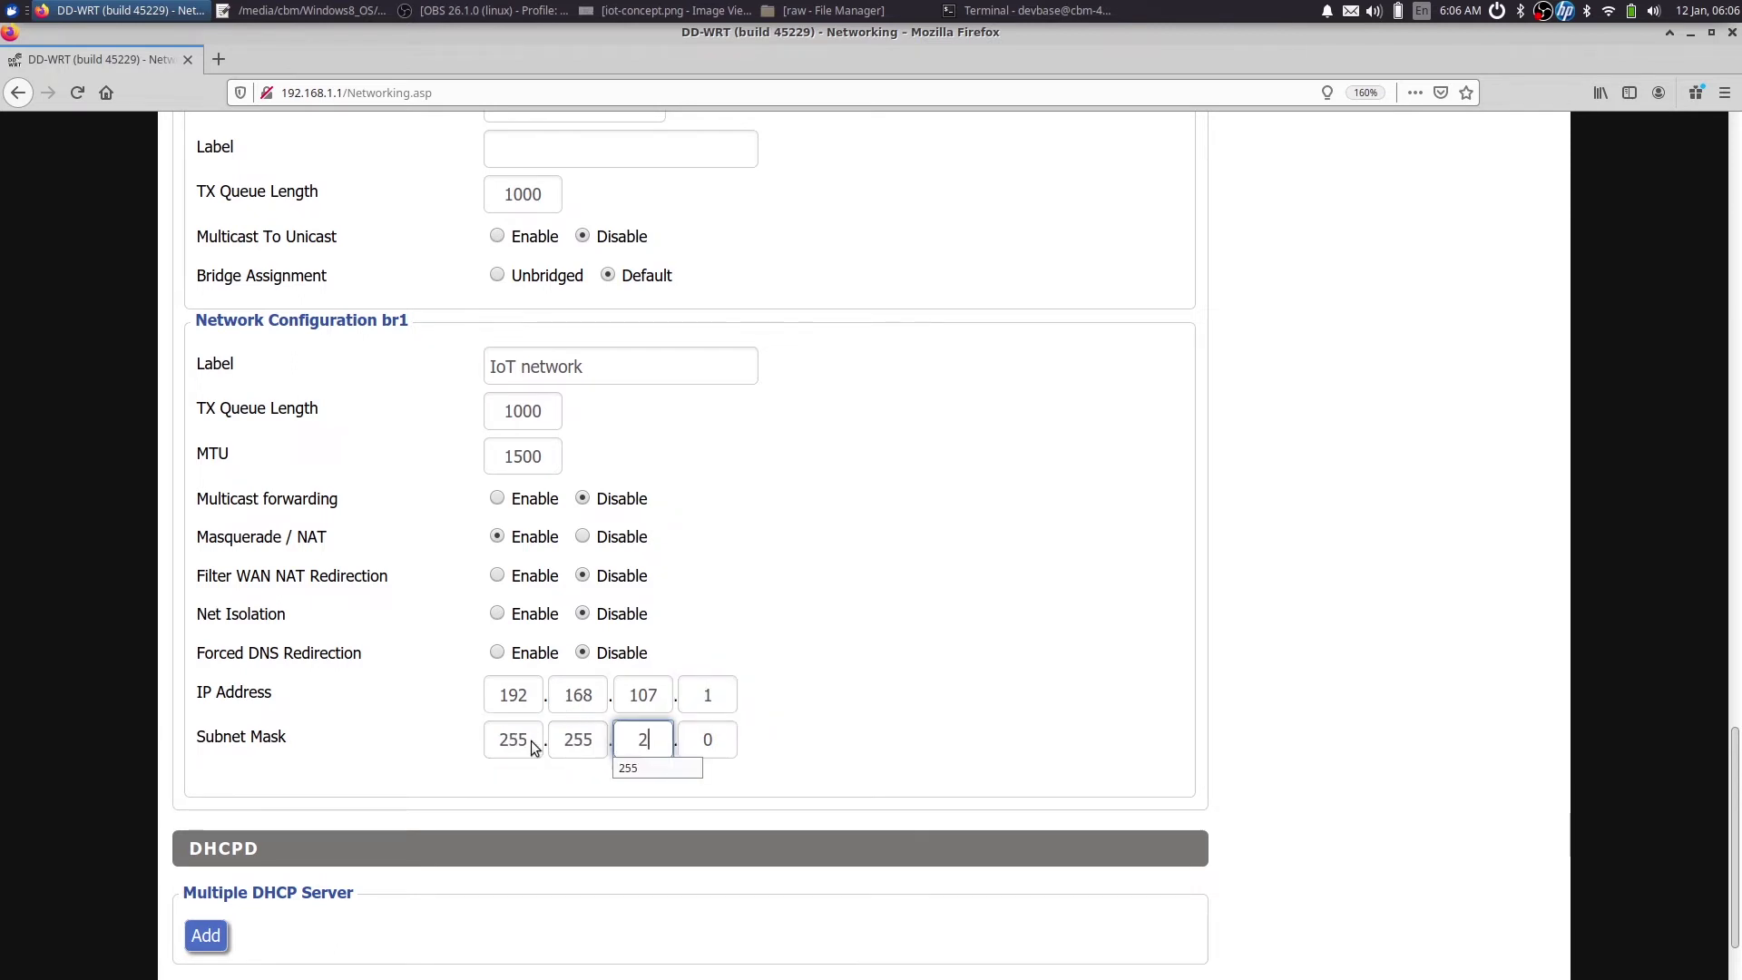
left_click(870, 721)
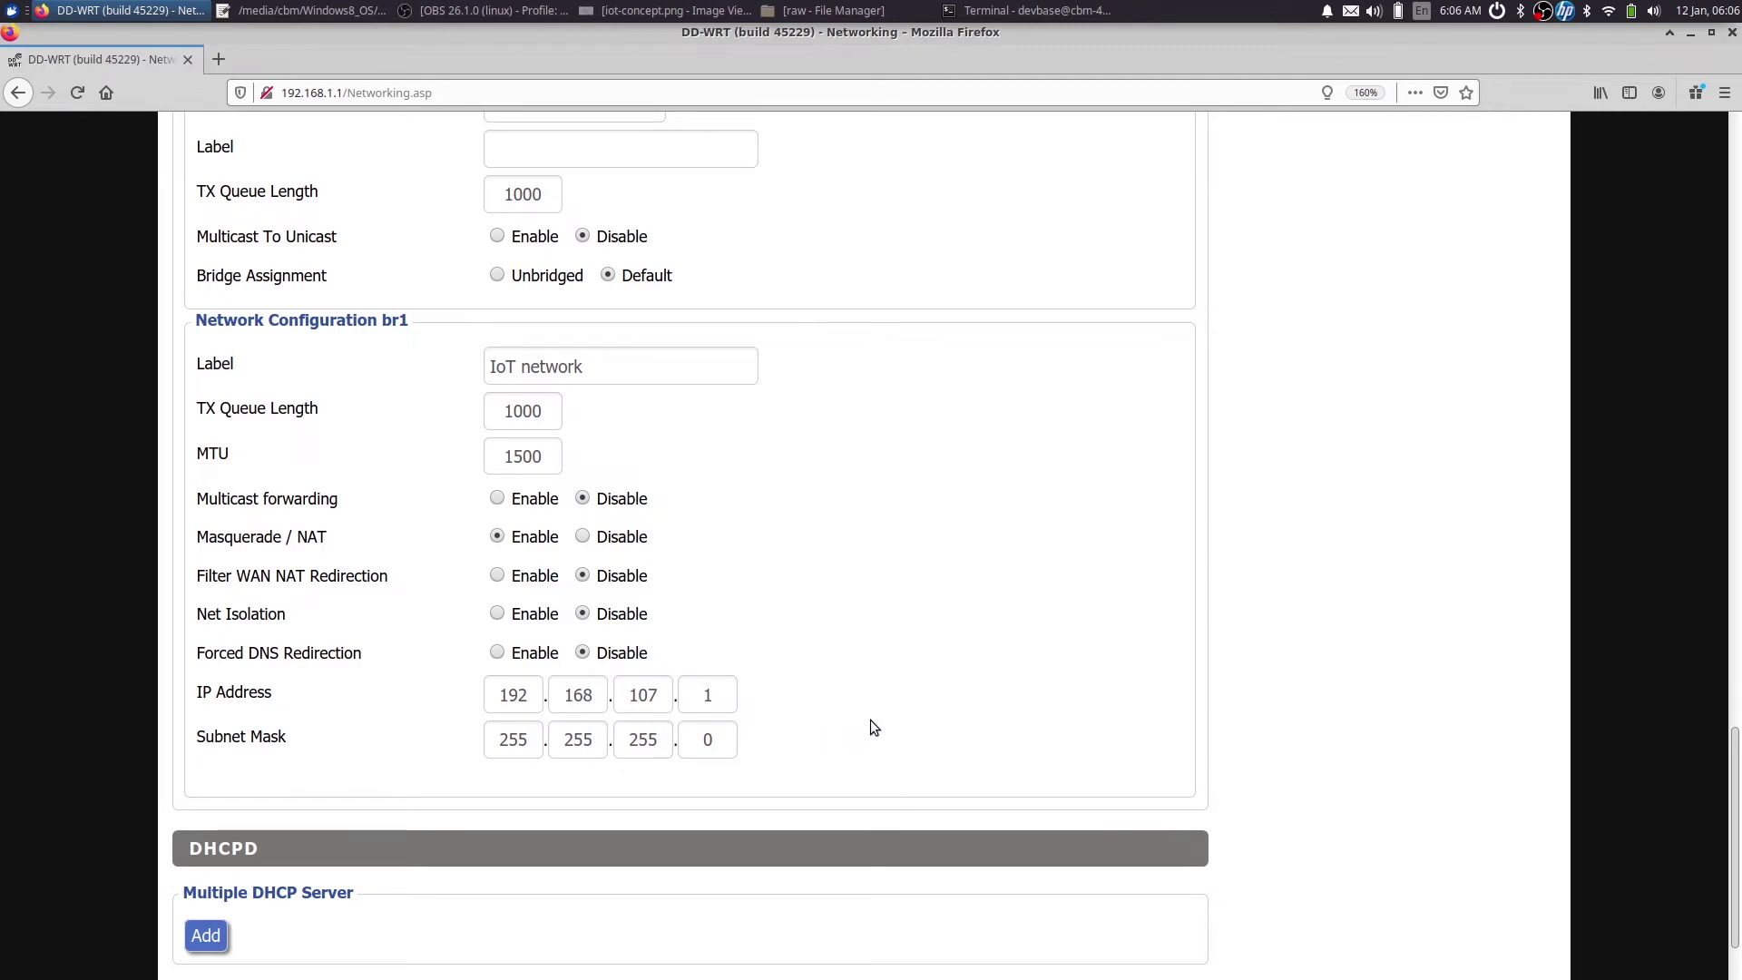
scroll(870, 721, "down", 2)
Step: Save and apply the br1 label and IP settings
left_click(524, 917)
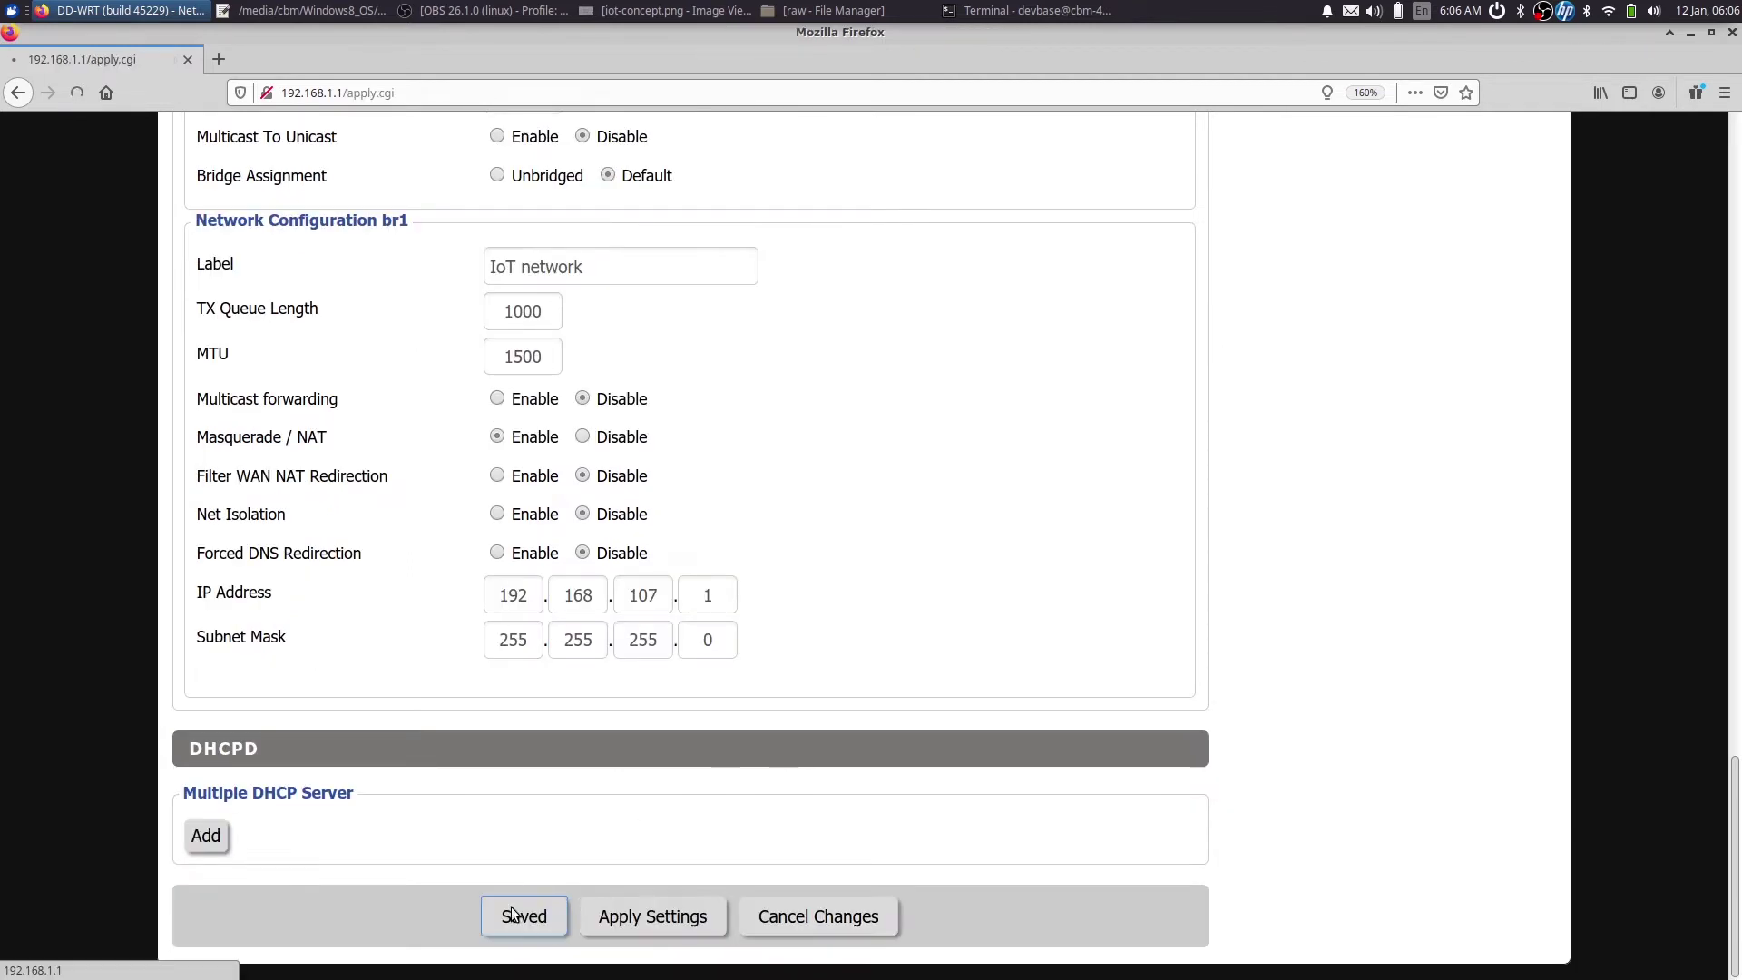
left_click(680, 915)
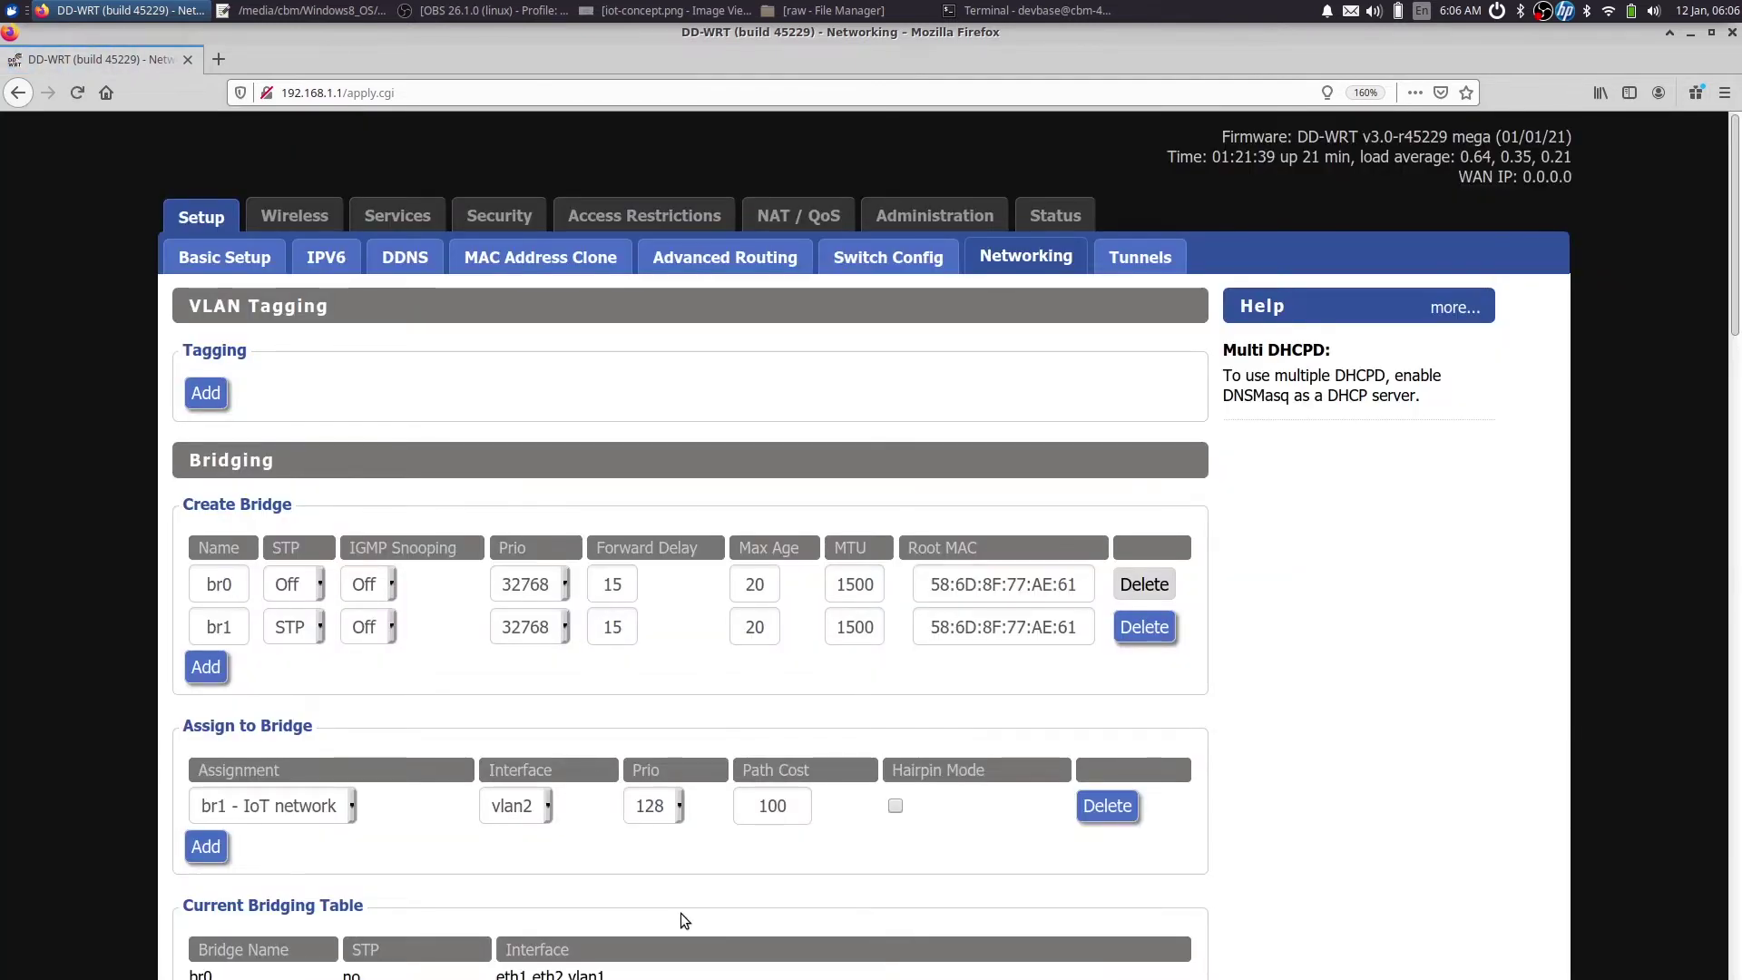
scroll(681, 913, "down", 15)
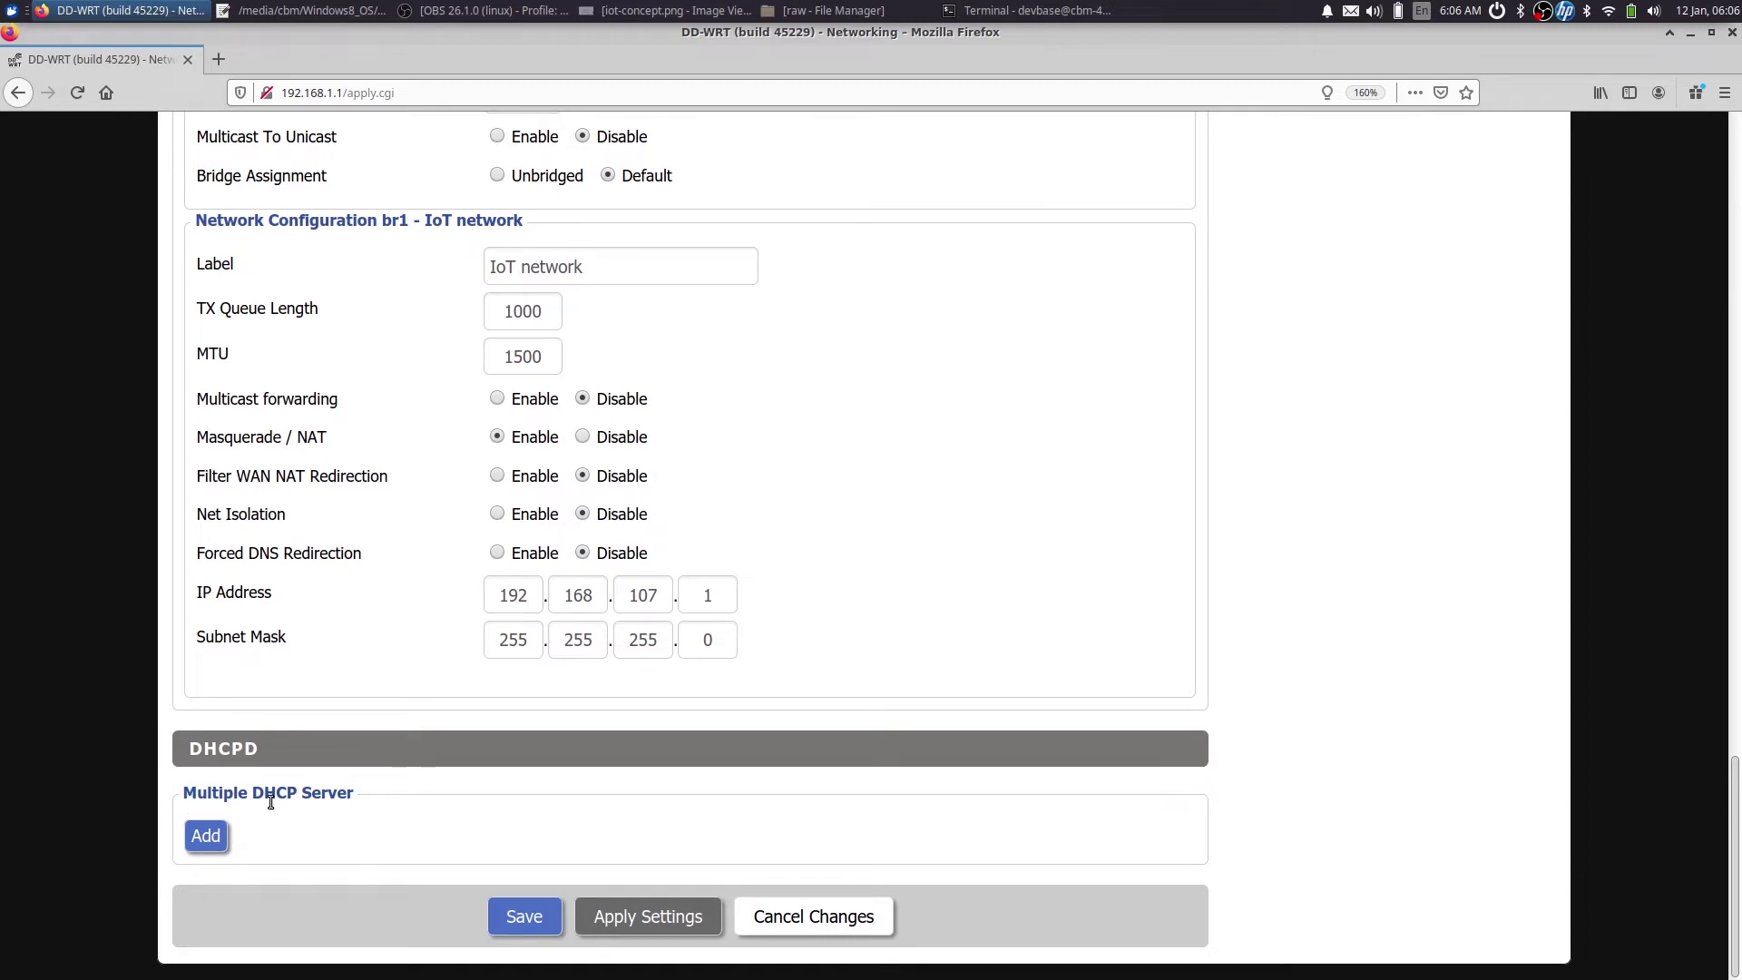
Step: Add a DHCP server entry serving br1 - IoT network, then save and apply
left_click(205, 836)
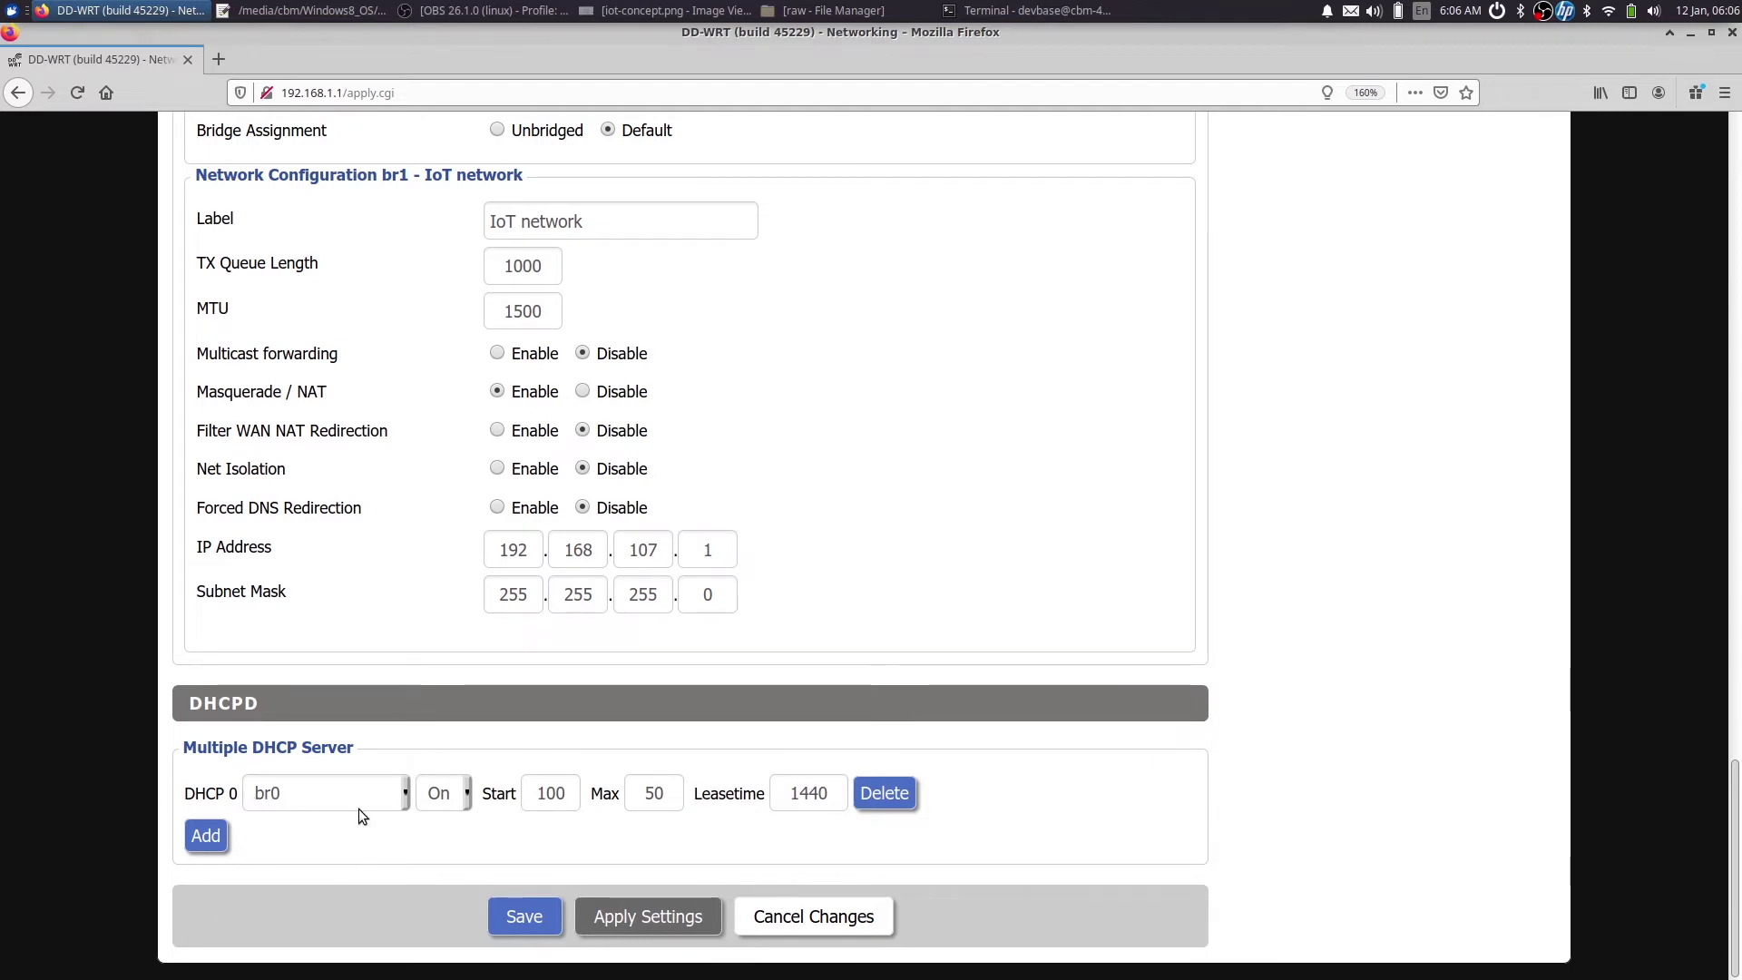
left_click(209, 836)
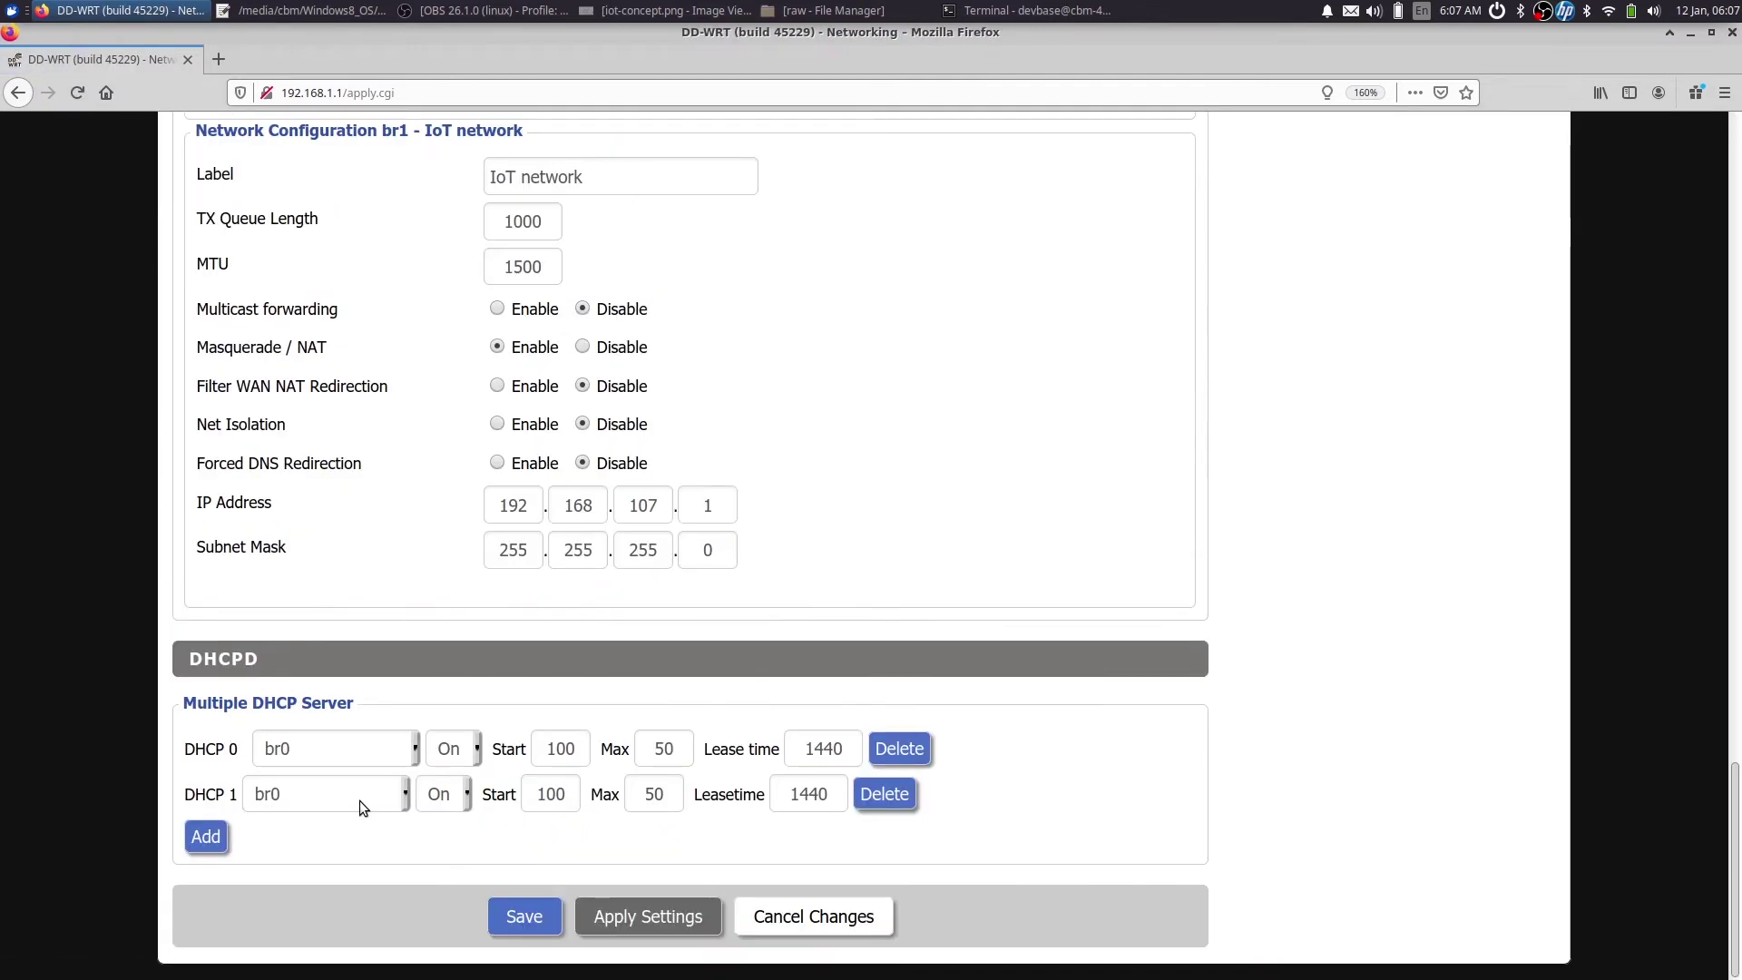
left_click(359, 801)
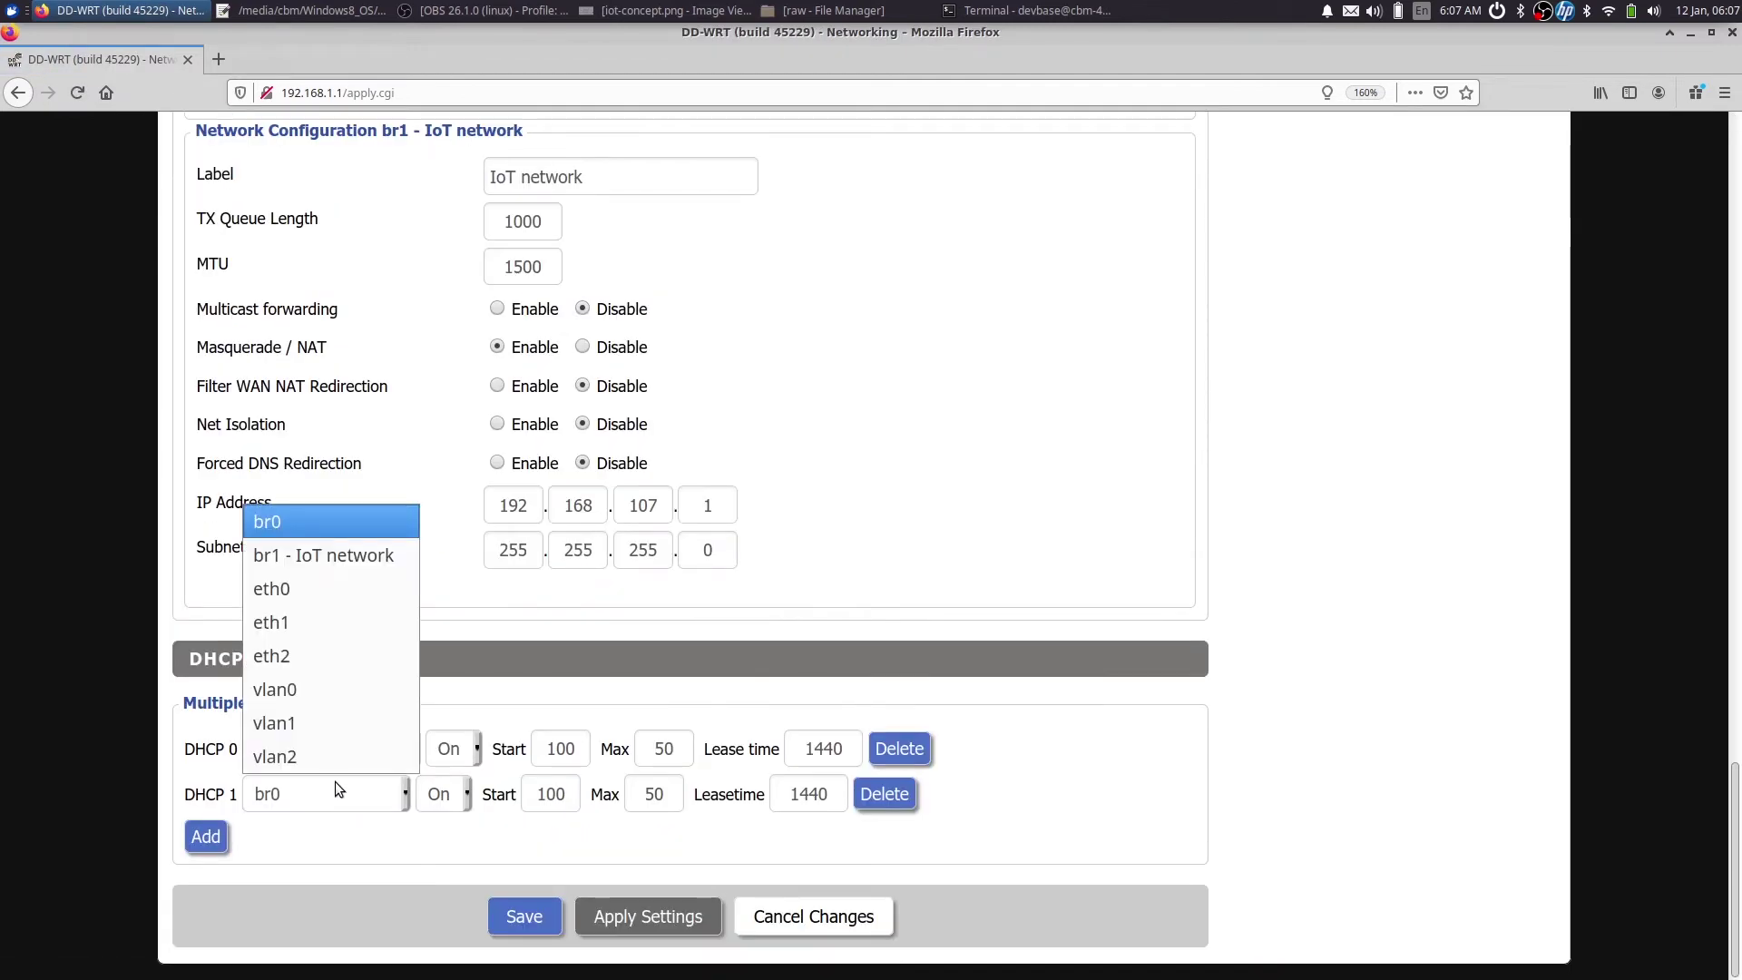
left_click(317, 564)
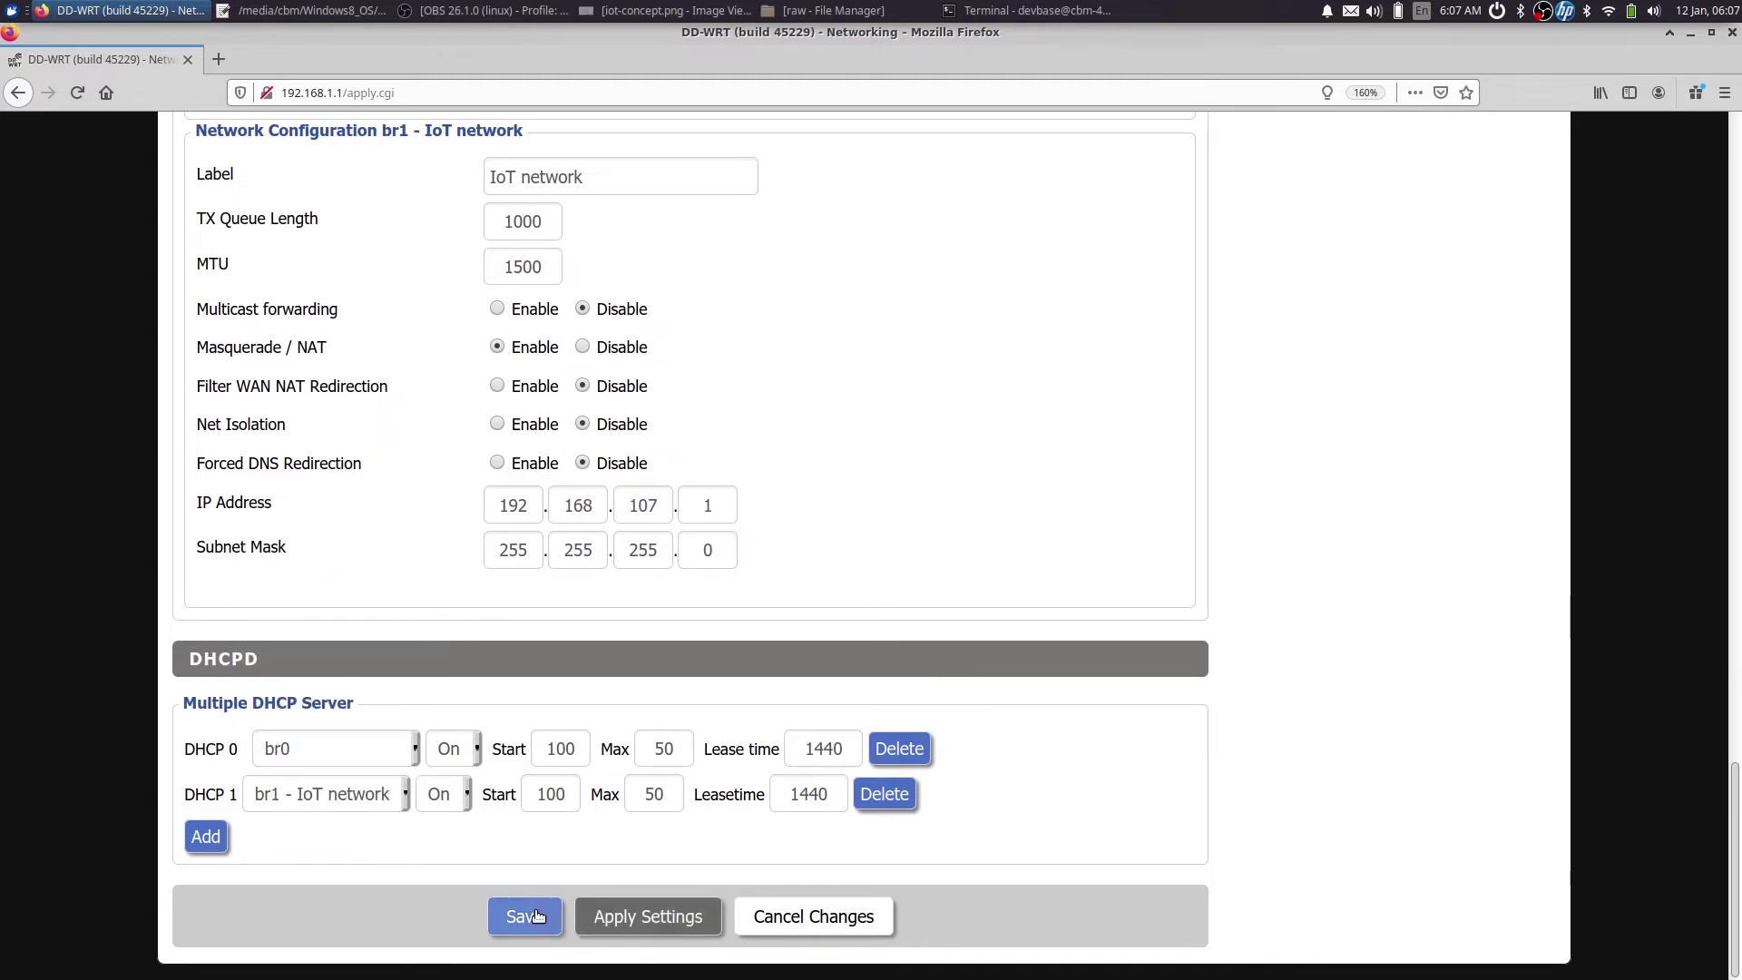
left_click(536, 917)
scroll(535, 916, "down", 20)
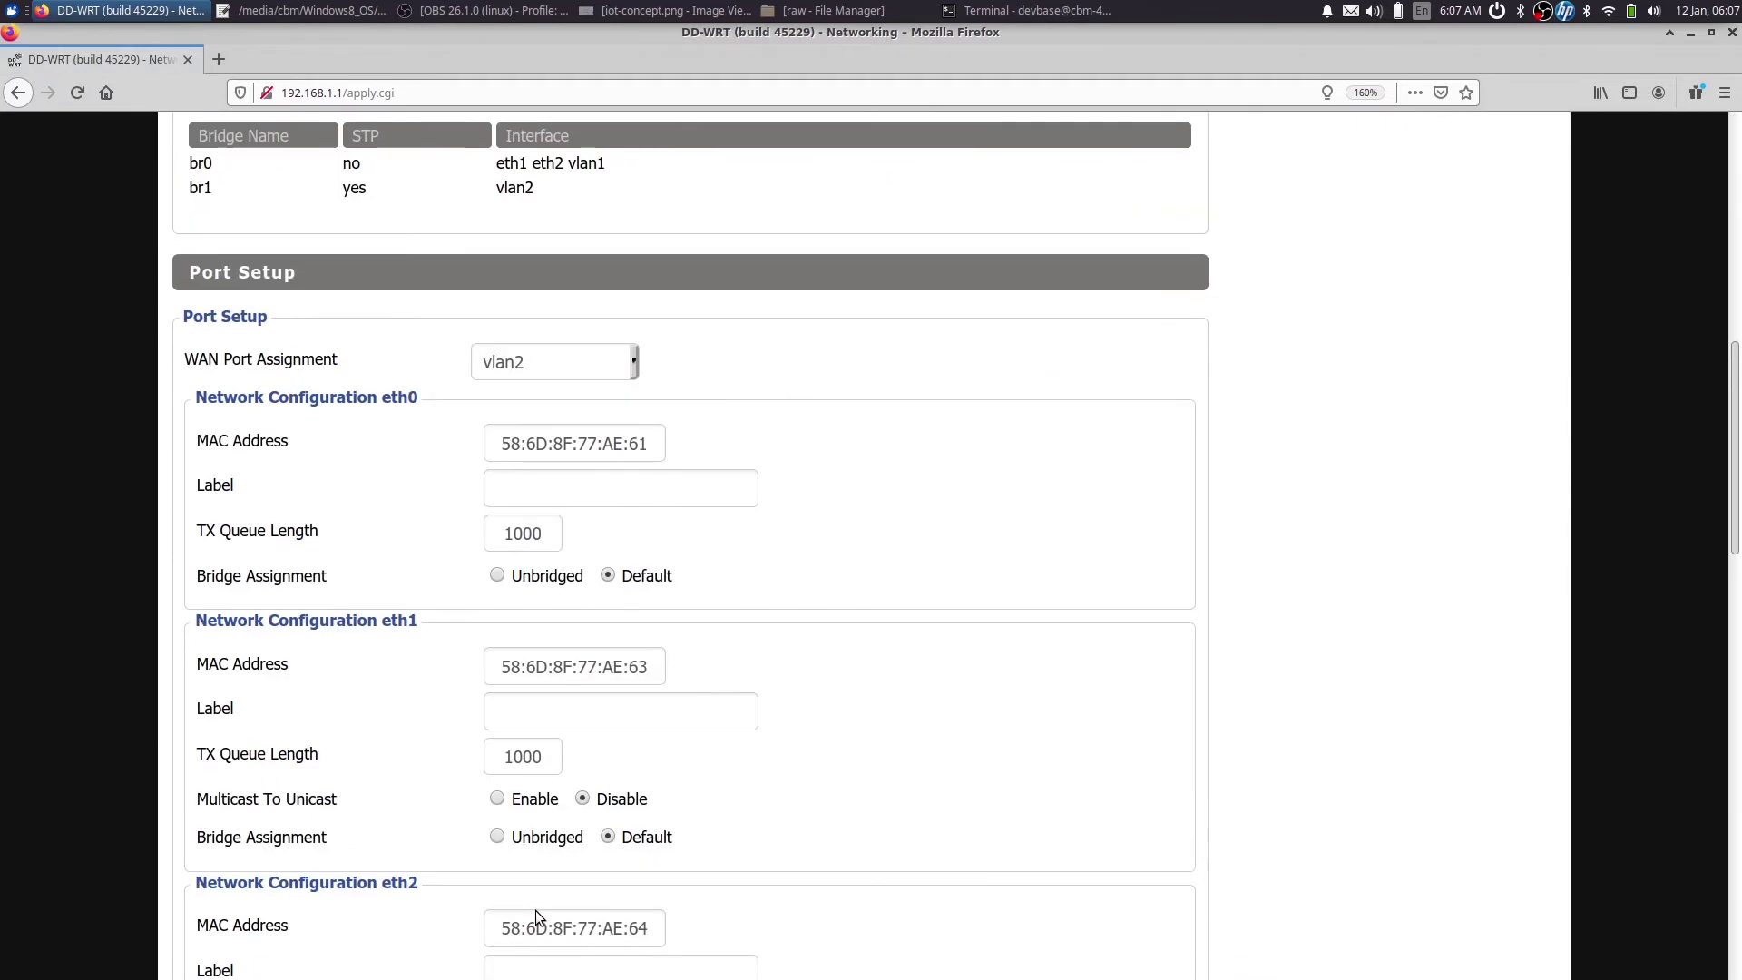
left_click(667, 917)
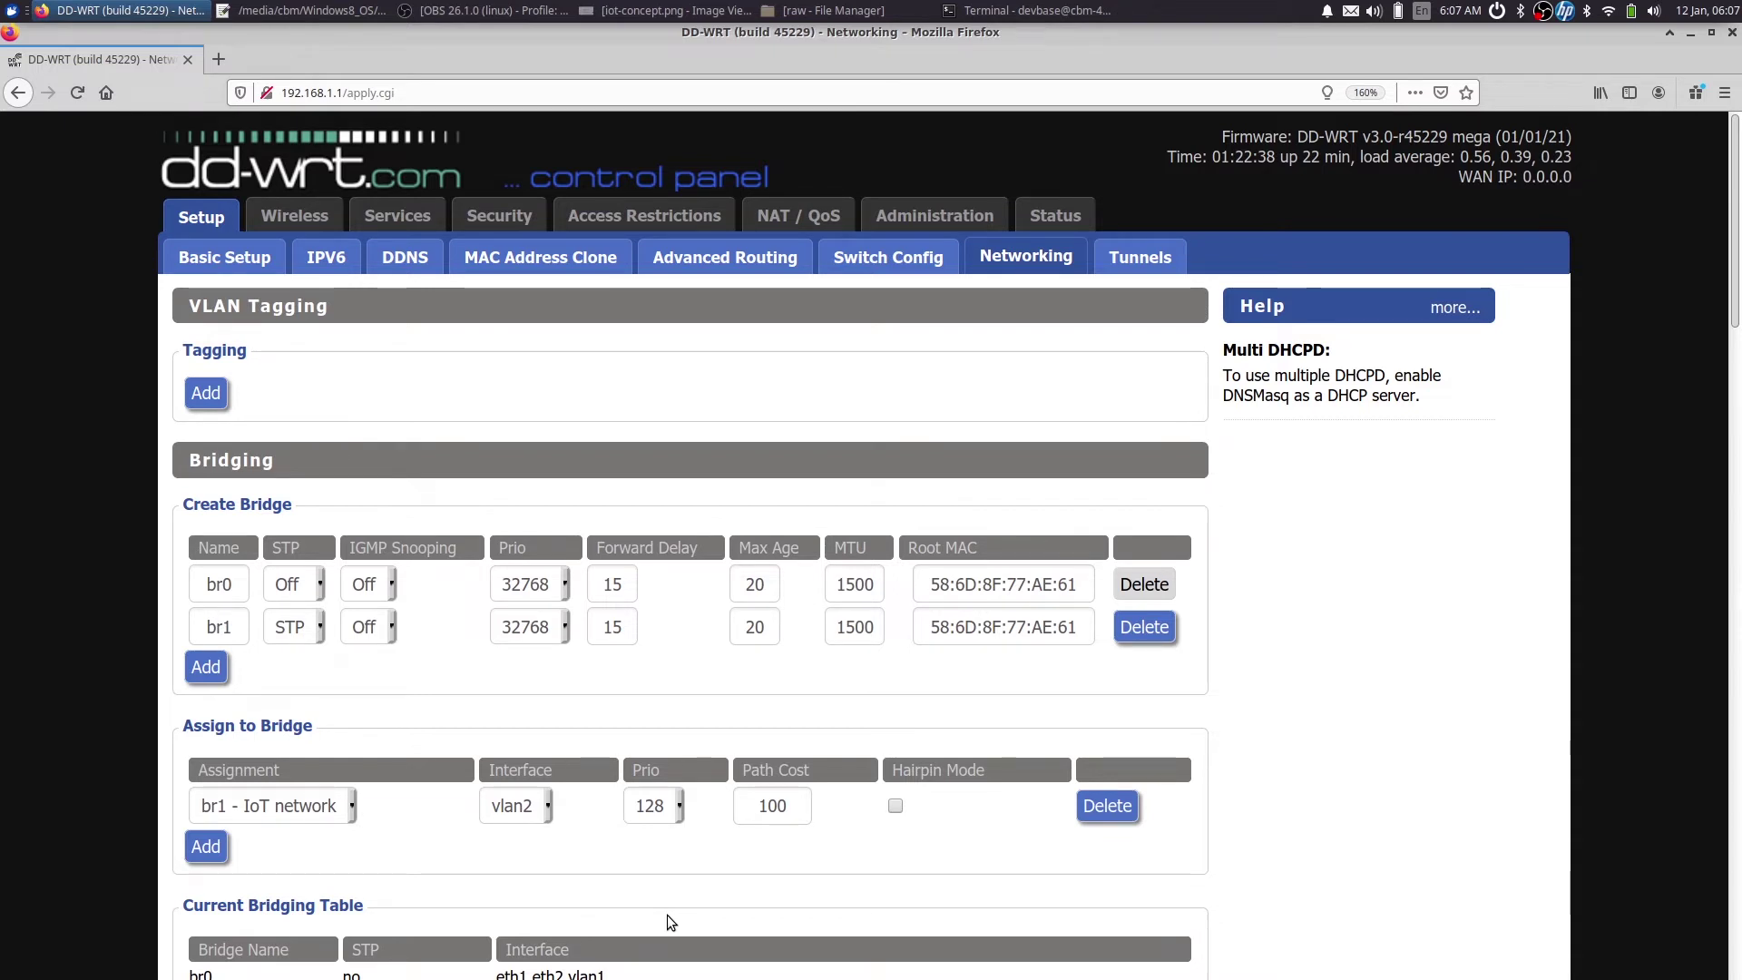
Step: Move switch ports 1, 2 and 3 from VLAN 0 into VLAN 3, then save and apply
left_click(878, 258)
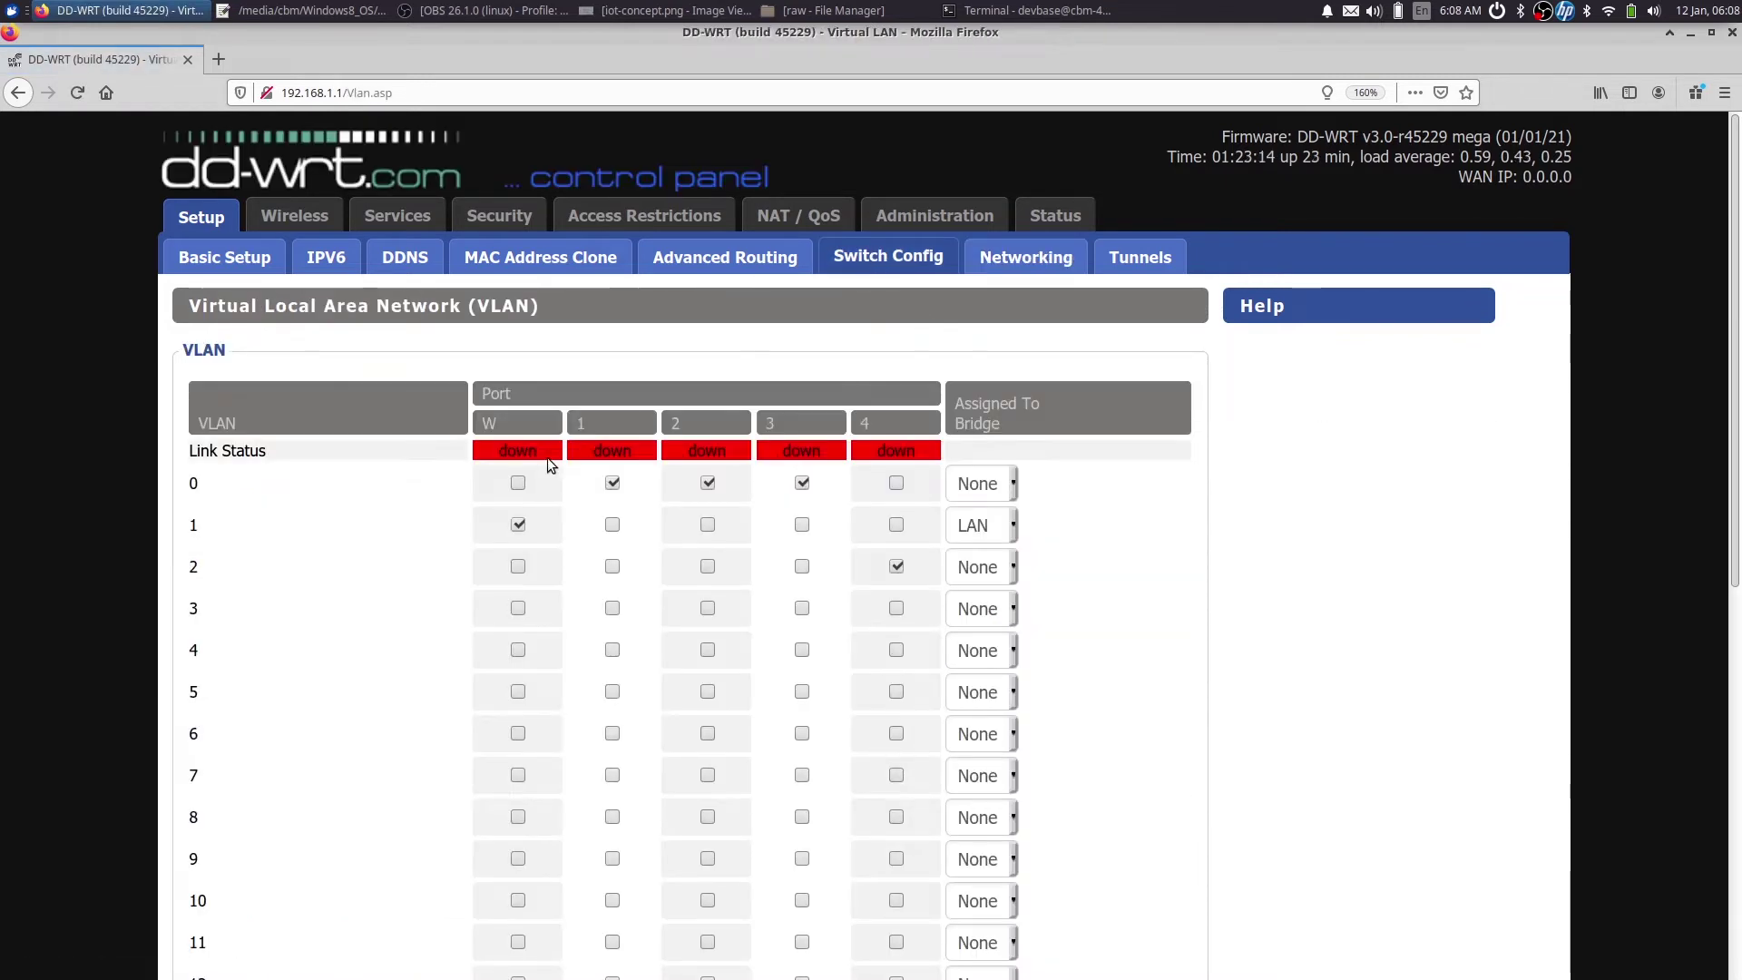
left_click(613, 483)
left_click(708, 483)
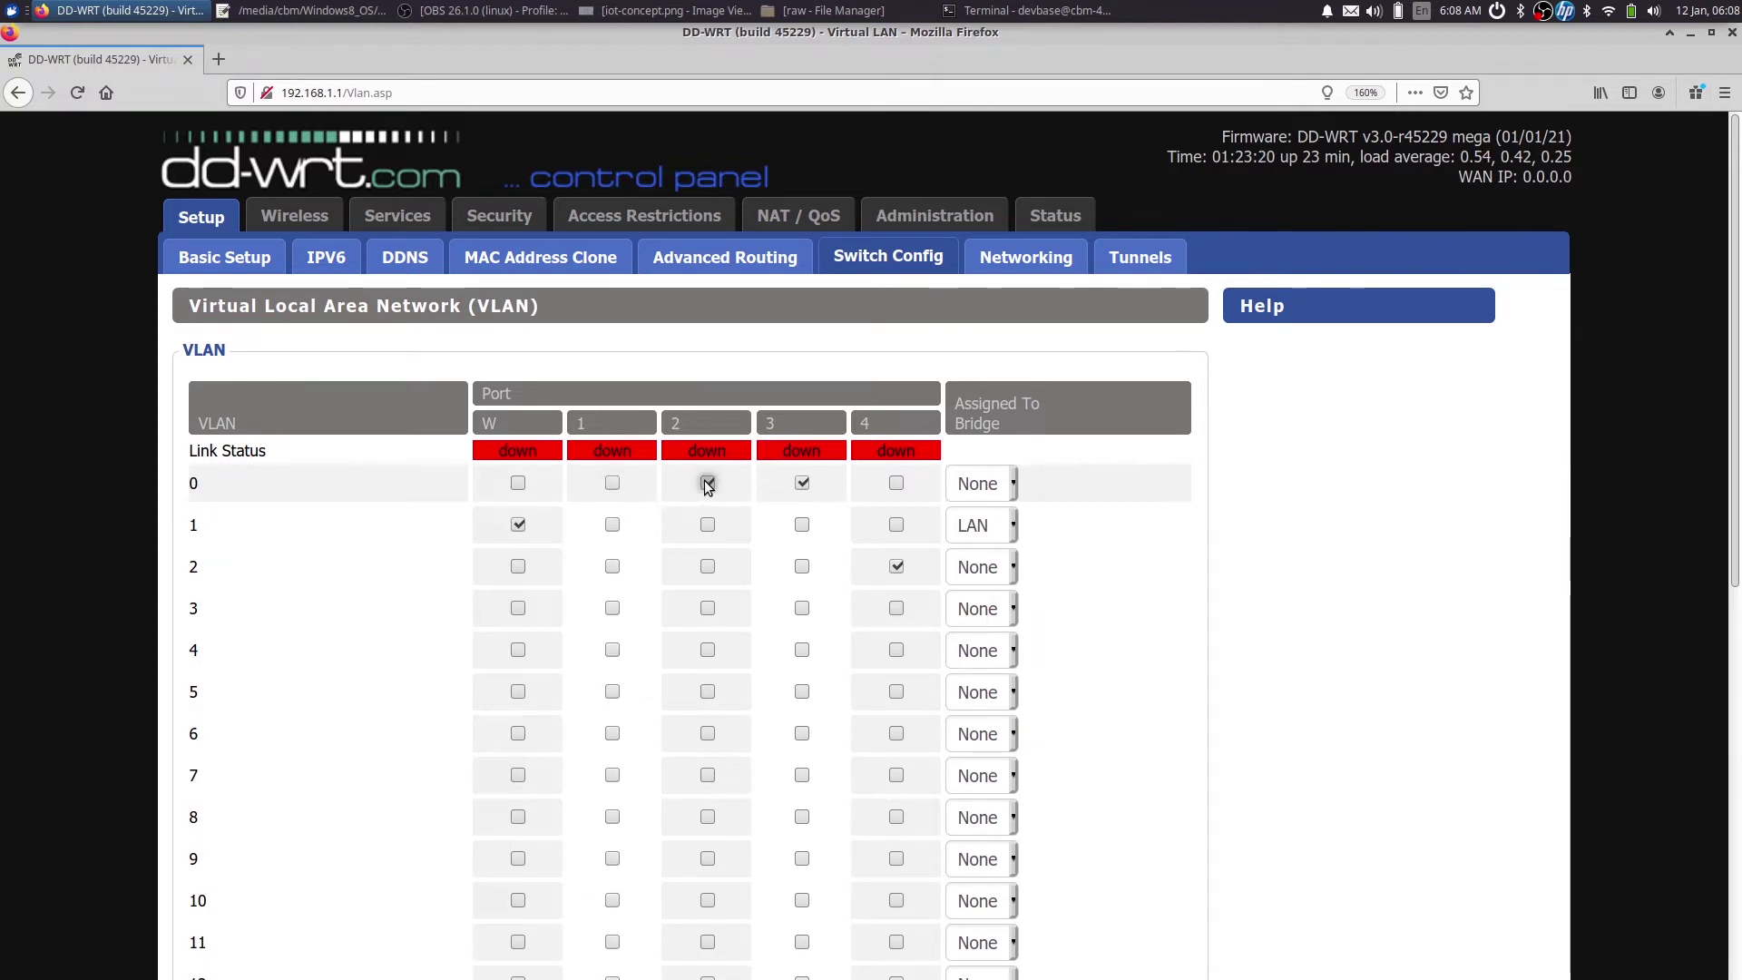
left_click(803, 484)
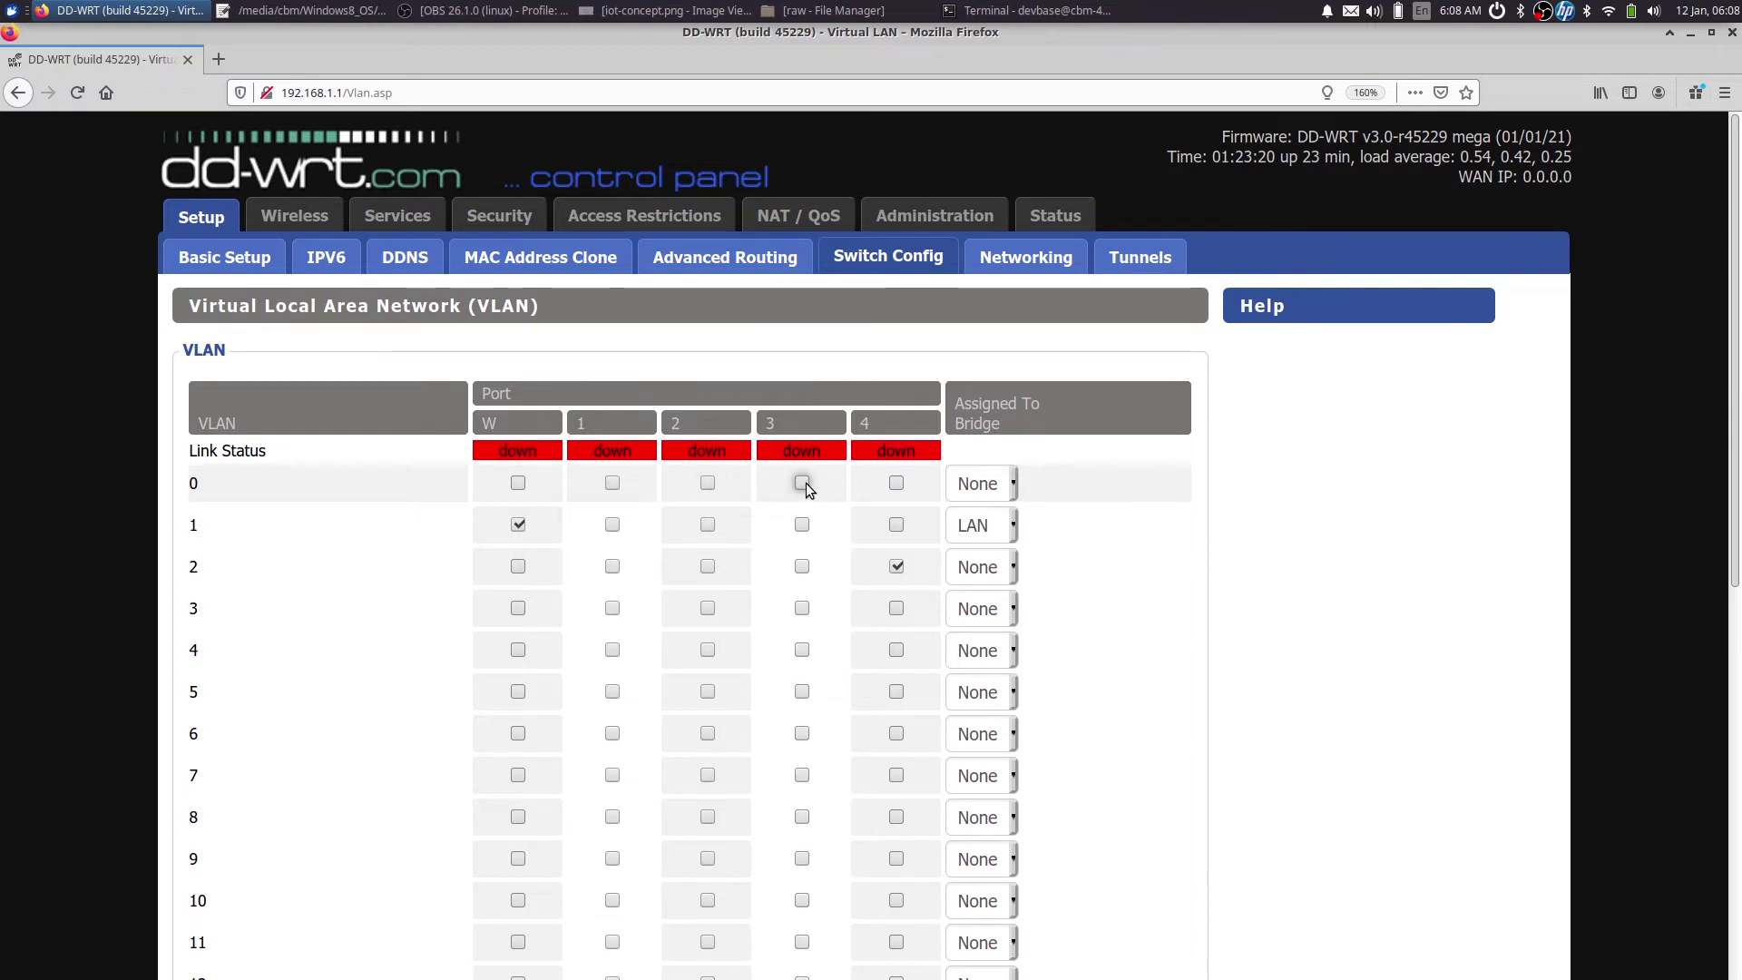
left_click(802, 609)
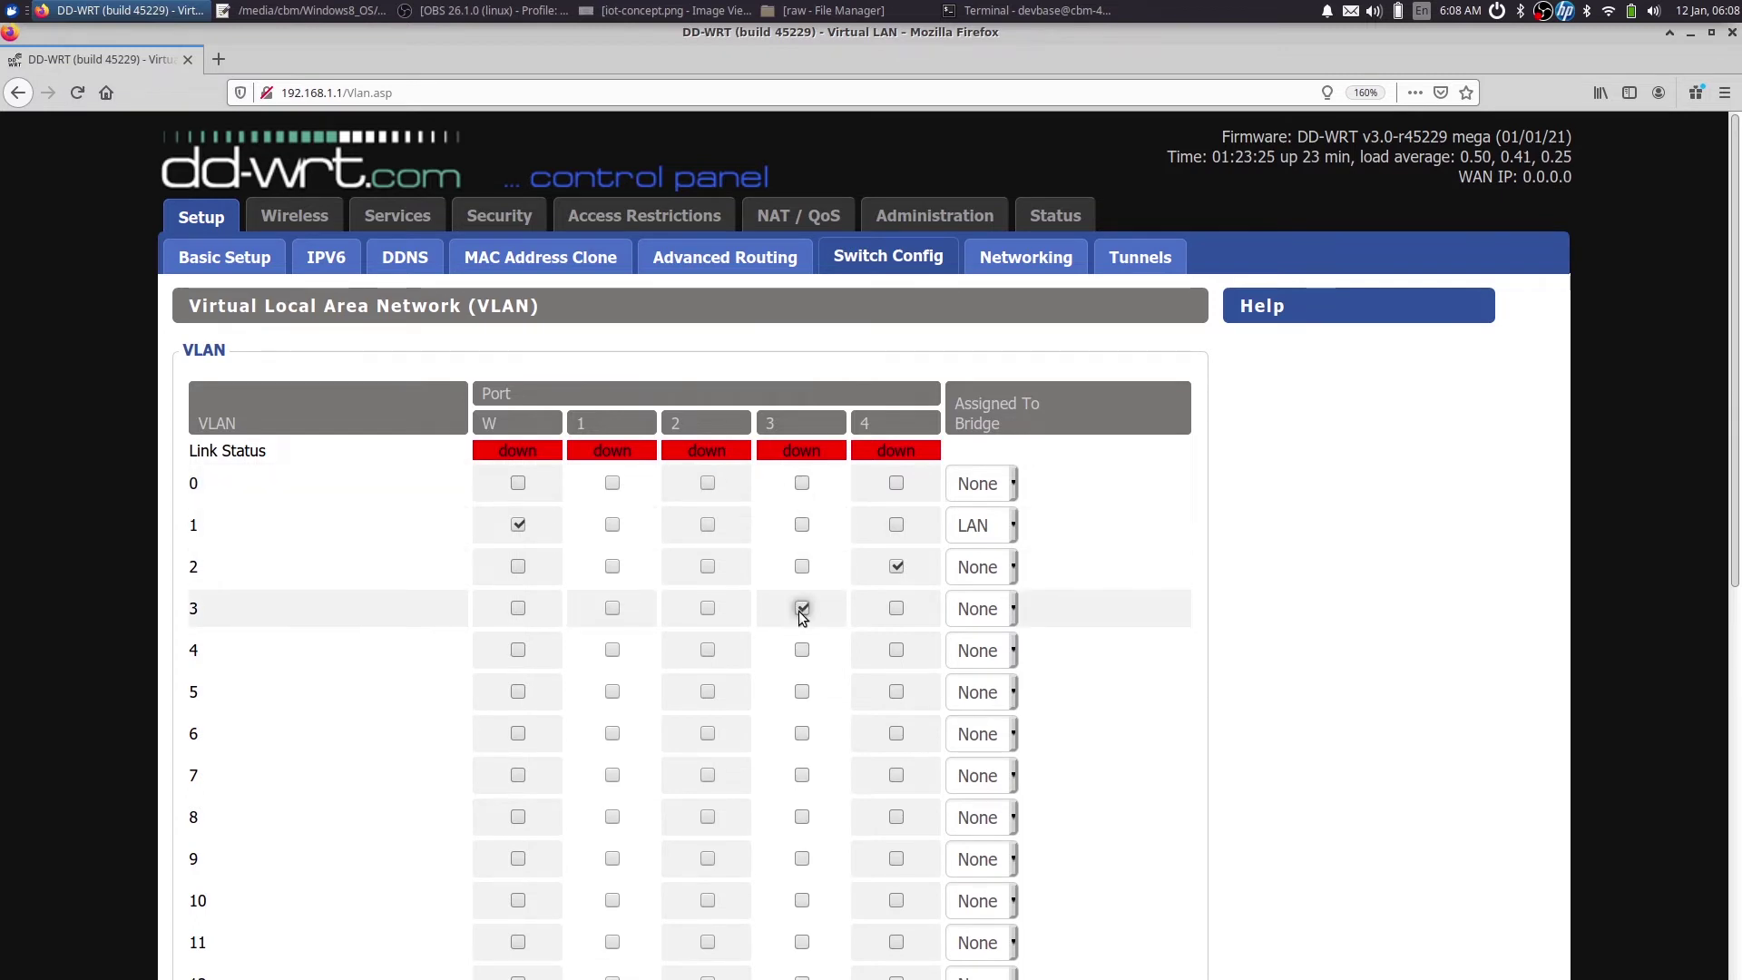
left_click(708, 609)
left_click(613, 608)
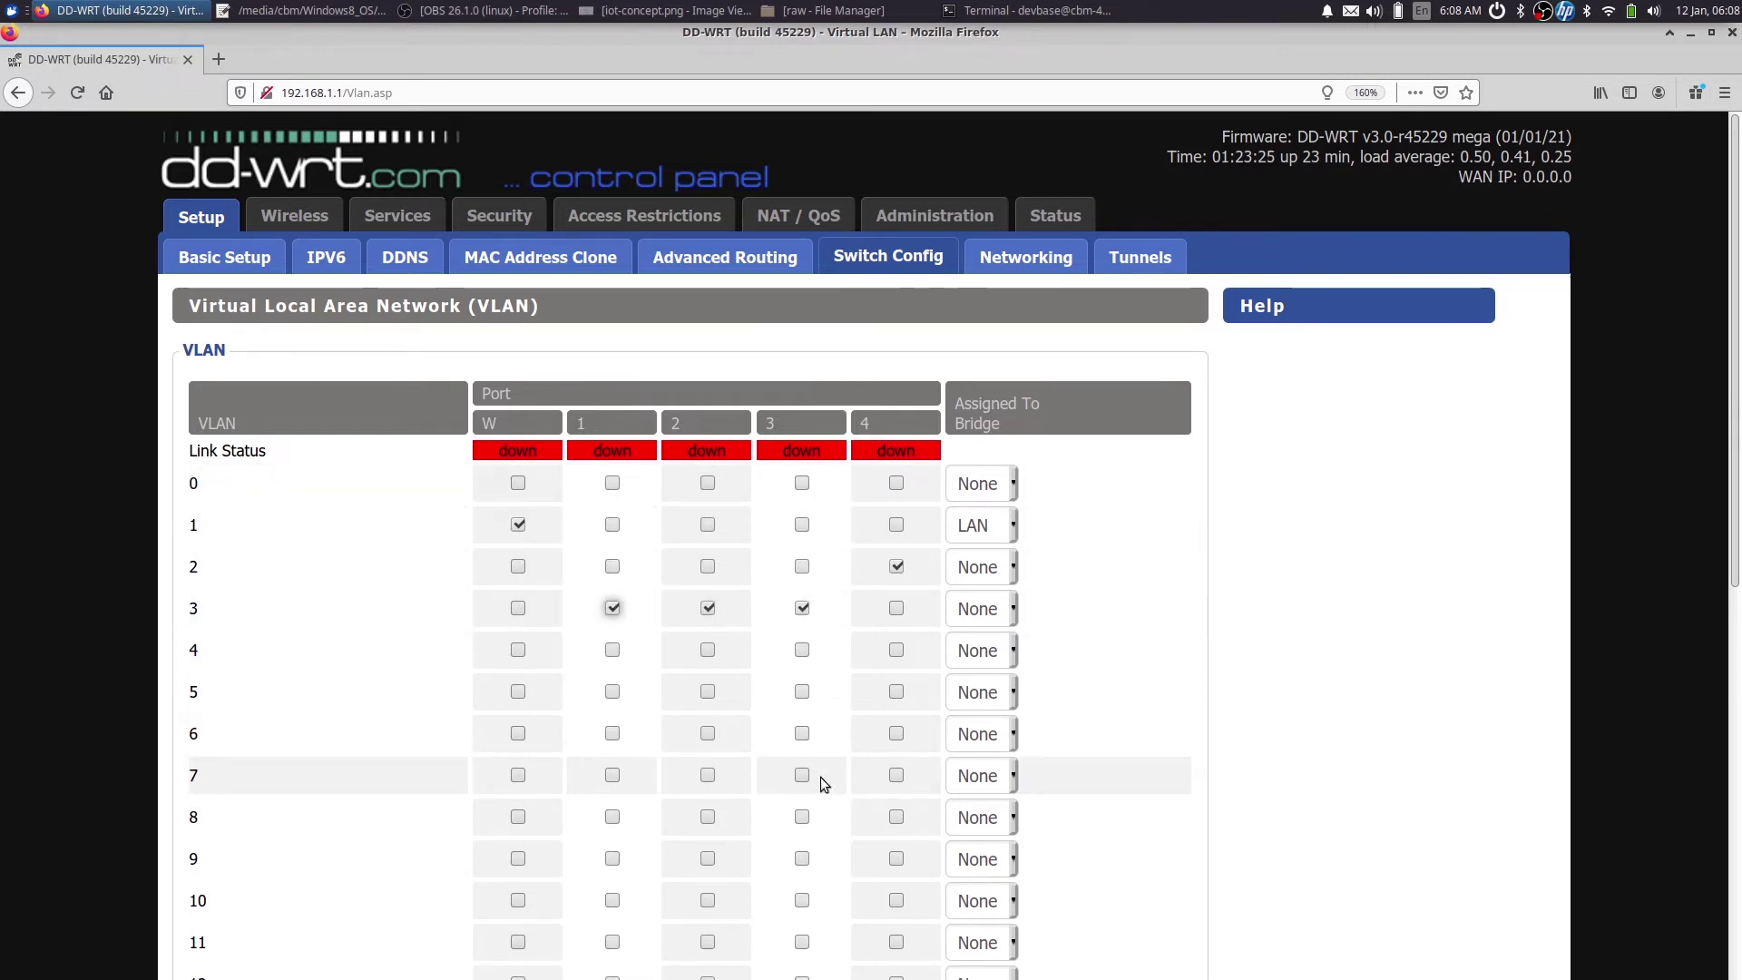
scroll(820, 777, "down", 10)
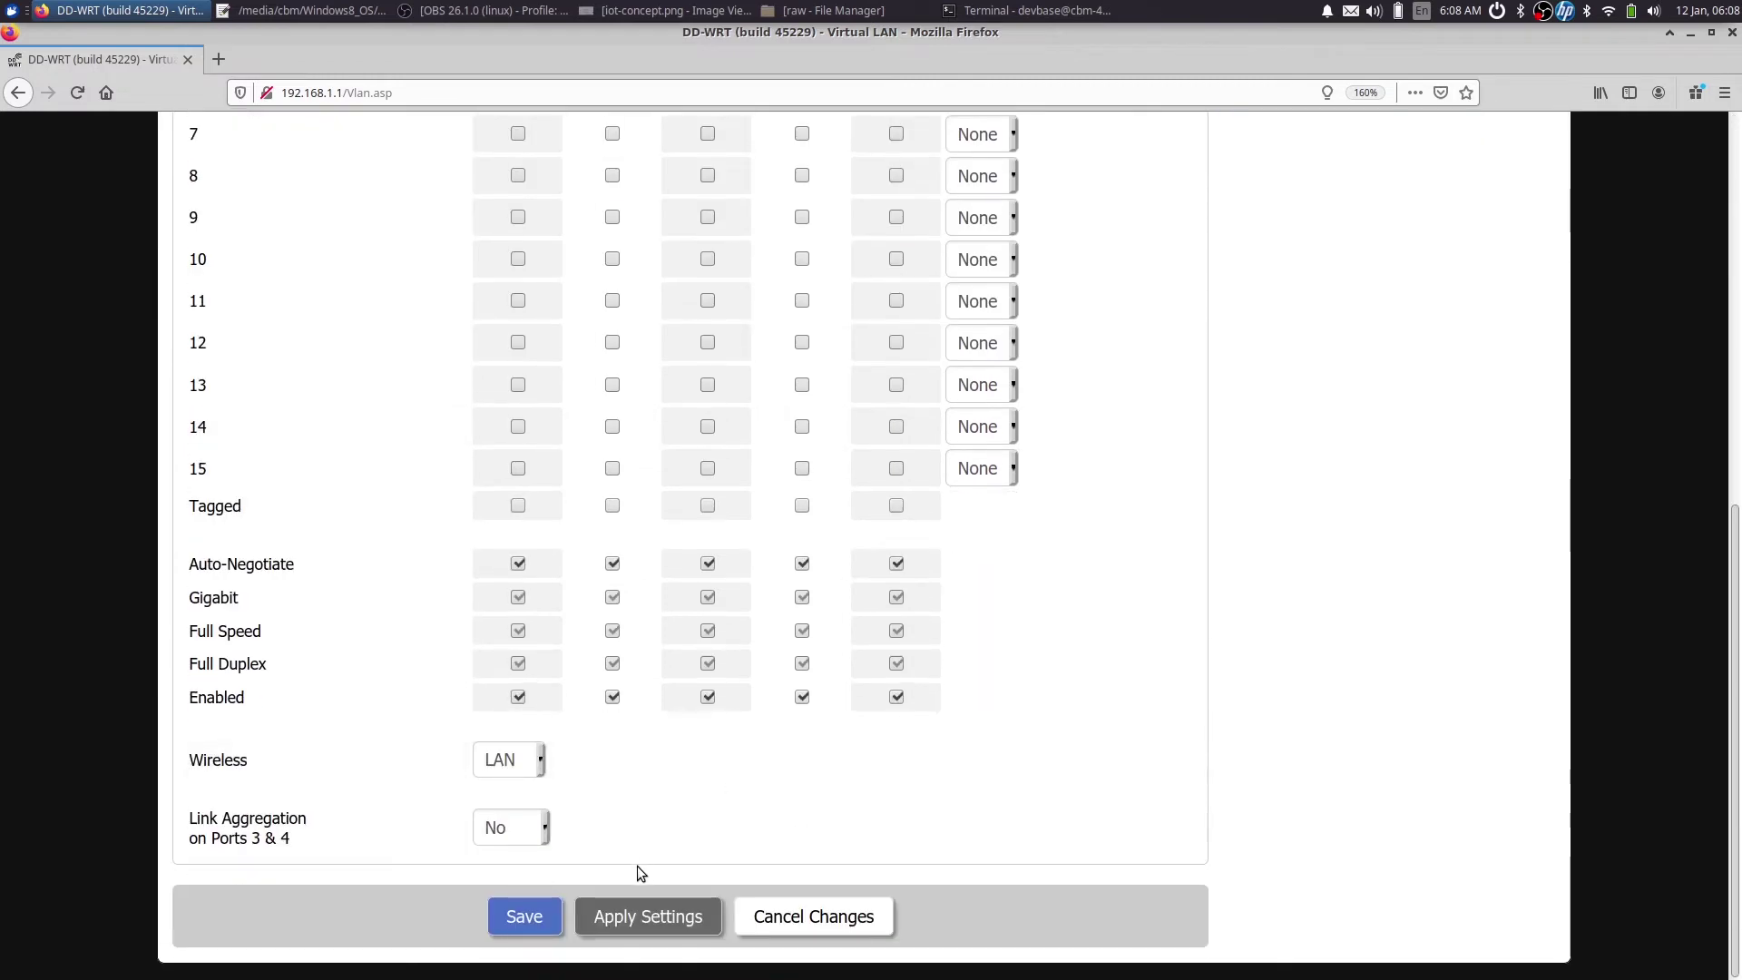
left_click(490, 917)
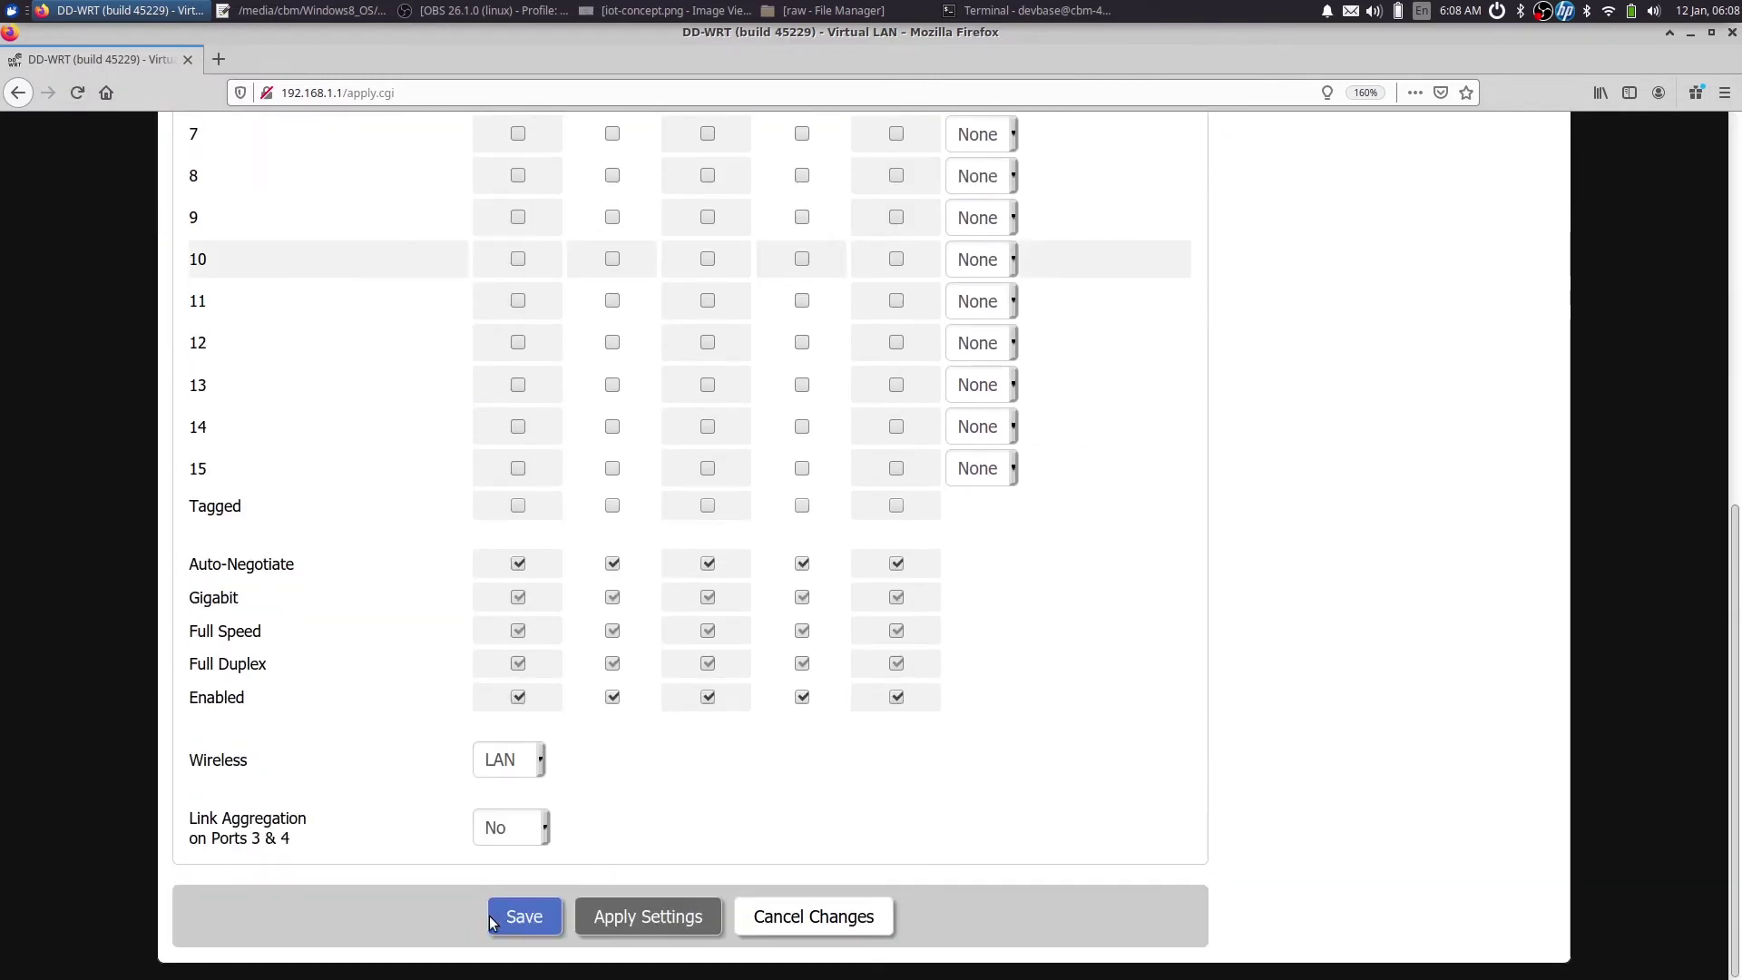
left_click(584, 917)
left_click(1022, 258)
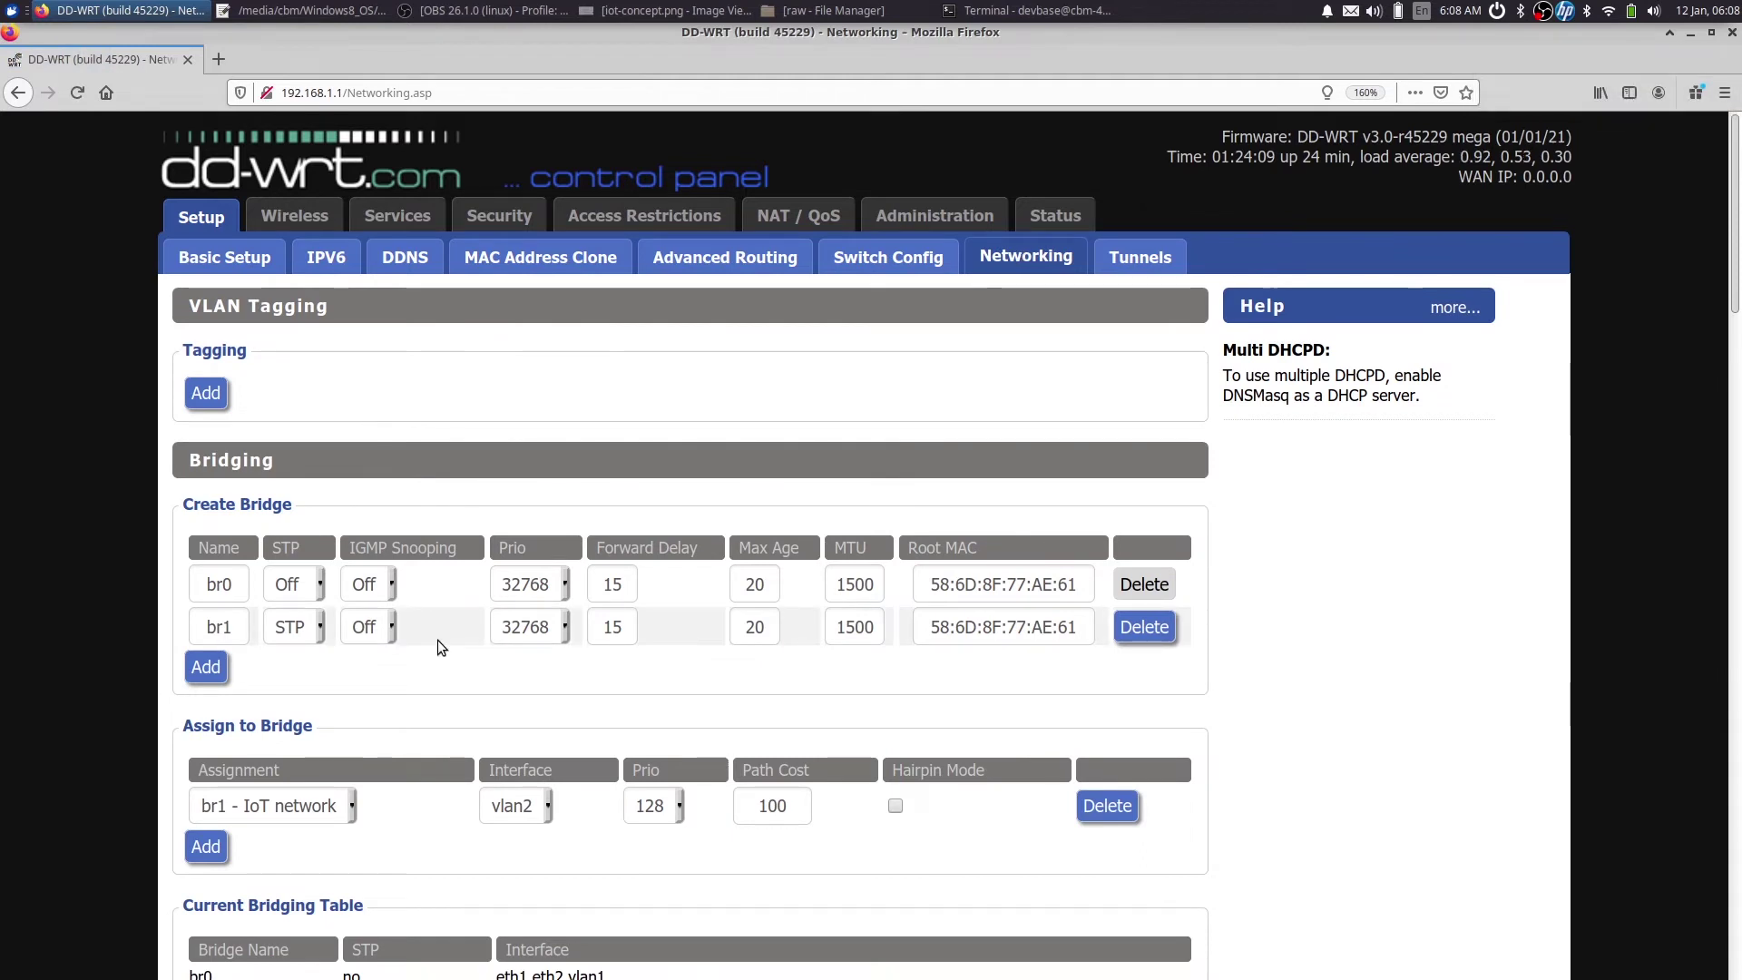
Step: Assign interface vlan3 to bridge br0, save and apply, and bring up the terminal
scroll(438, 640, "down", 1)
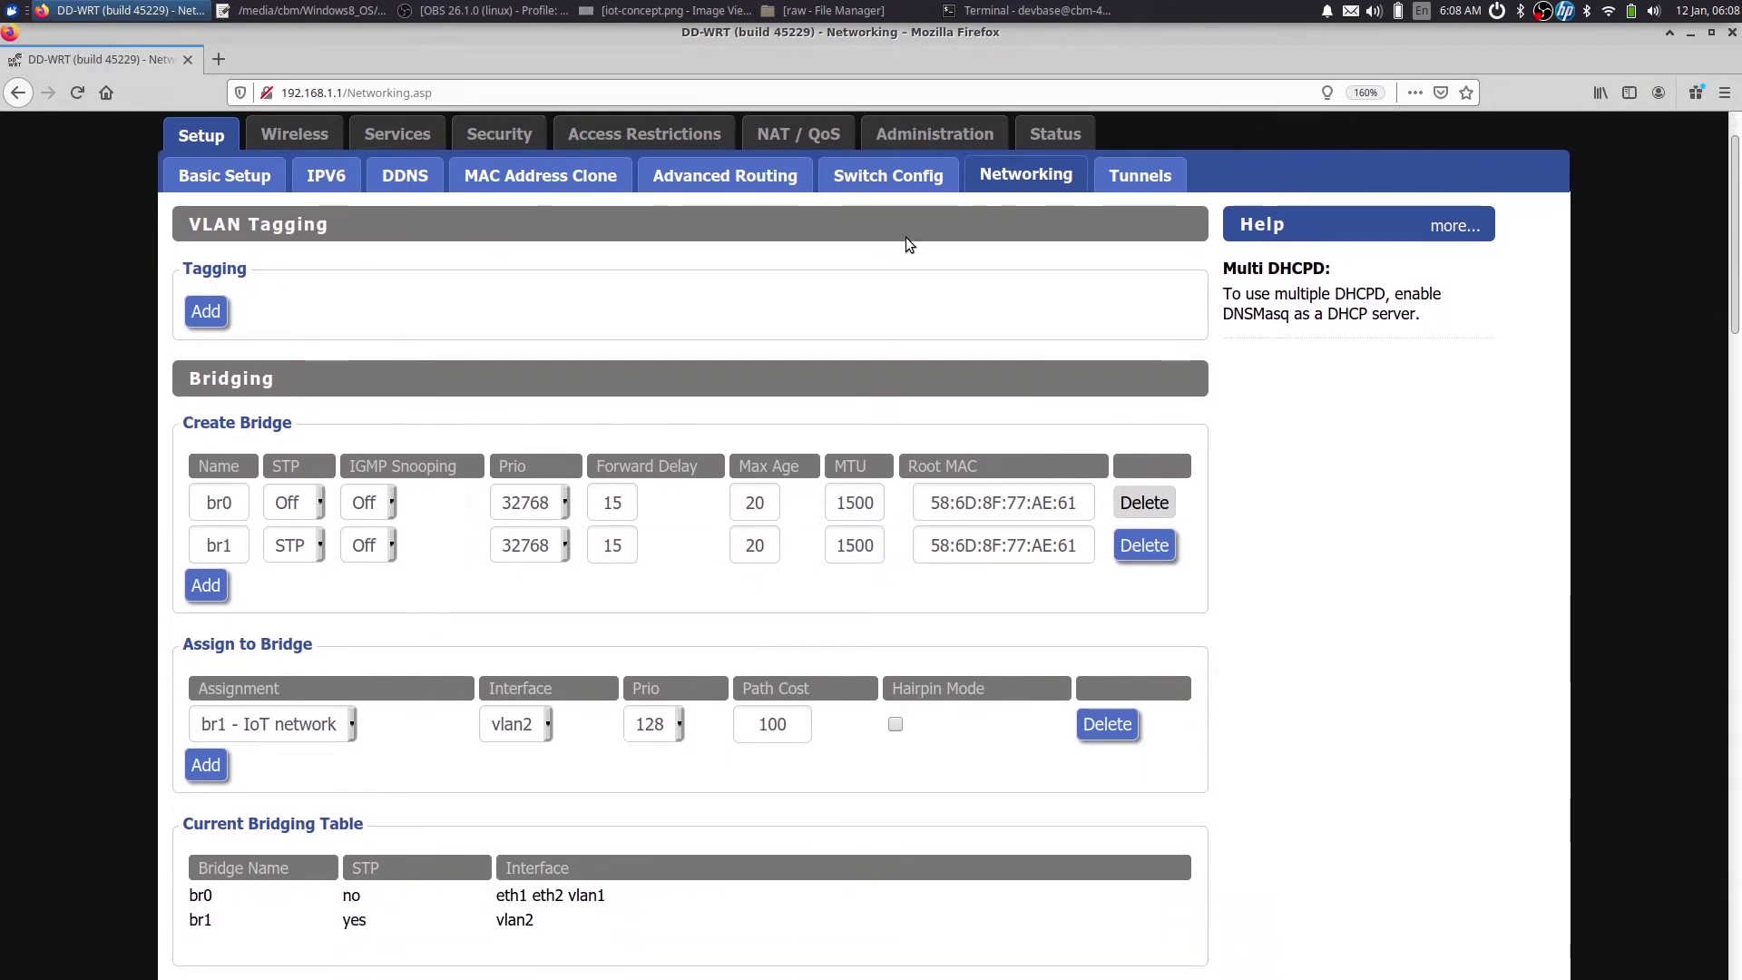
left_click(212, 767)
left_click(237, 844)
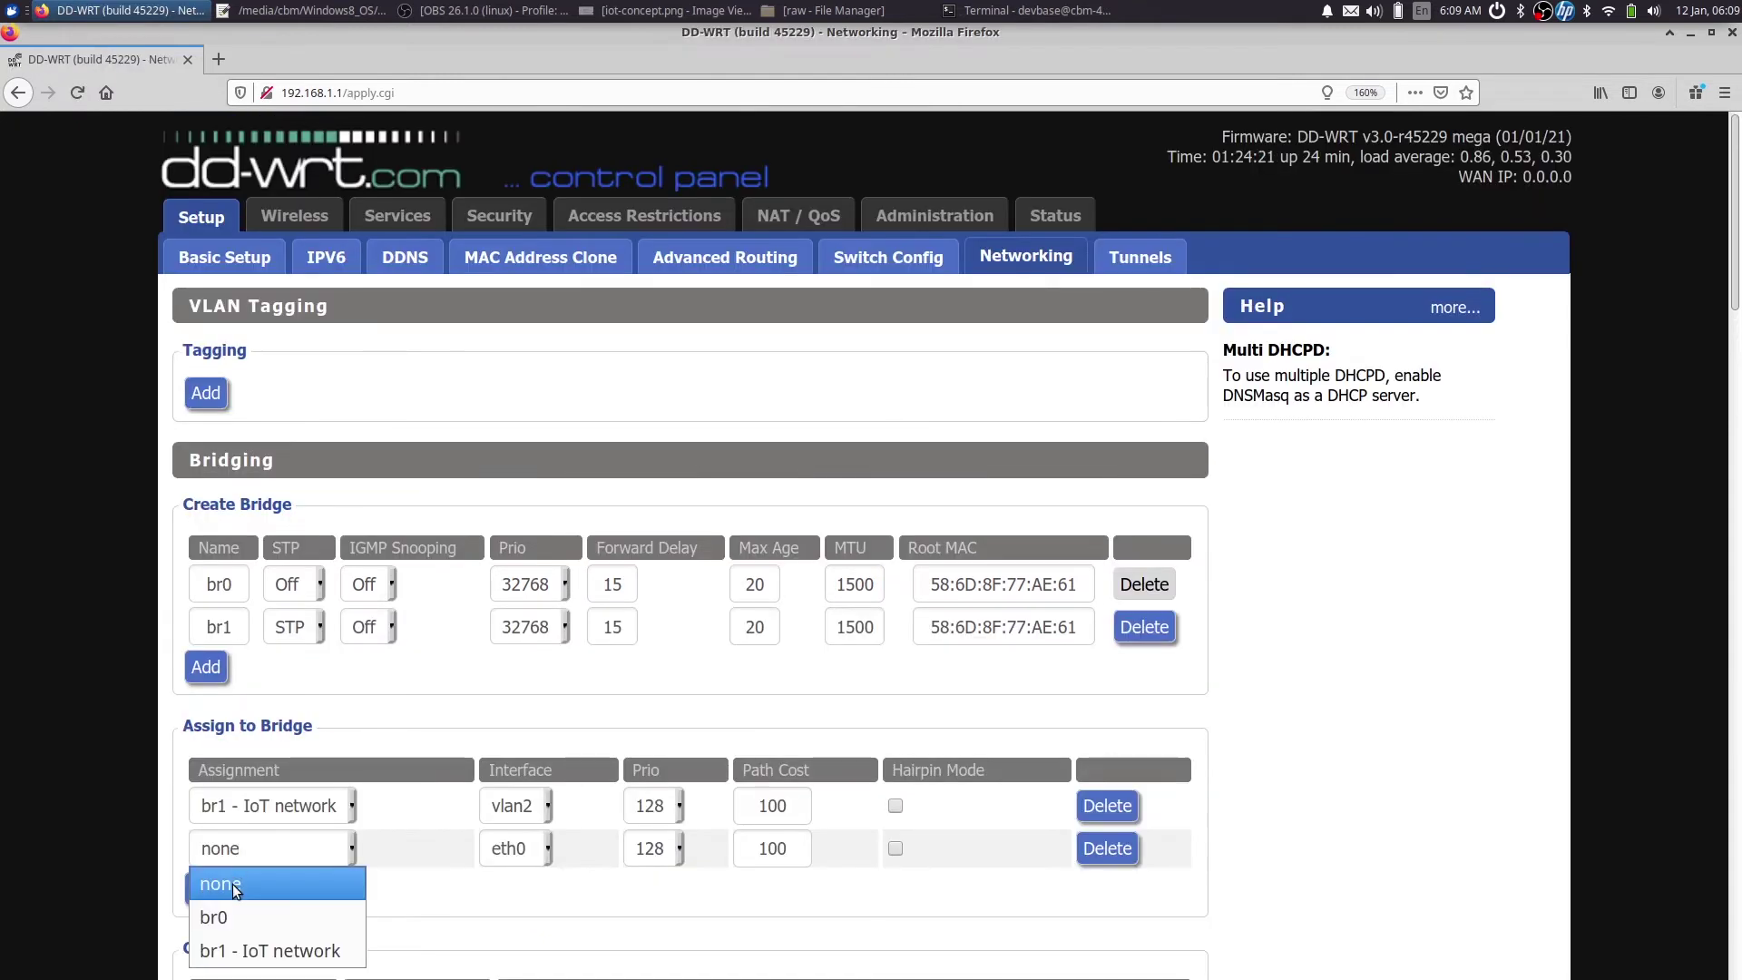
left_click(227, 917)
left_click(519, 859)
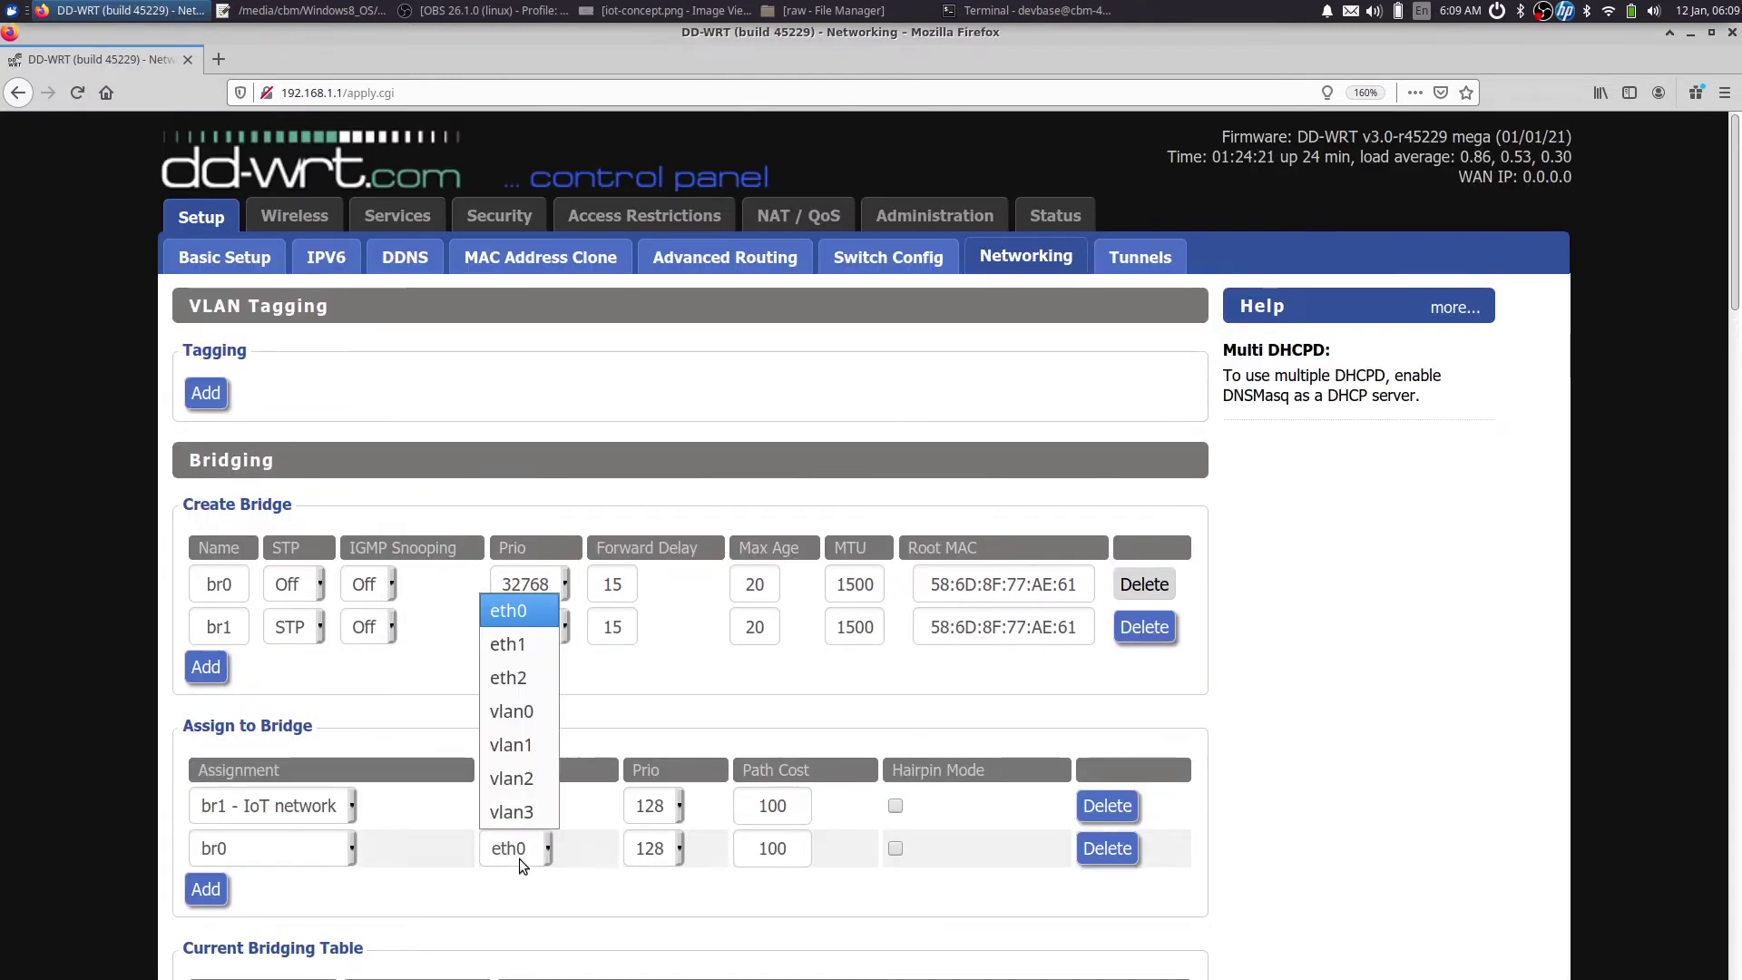
left_click(514, 812)
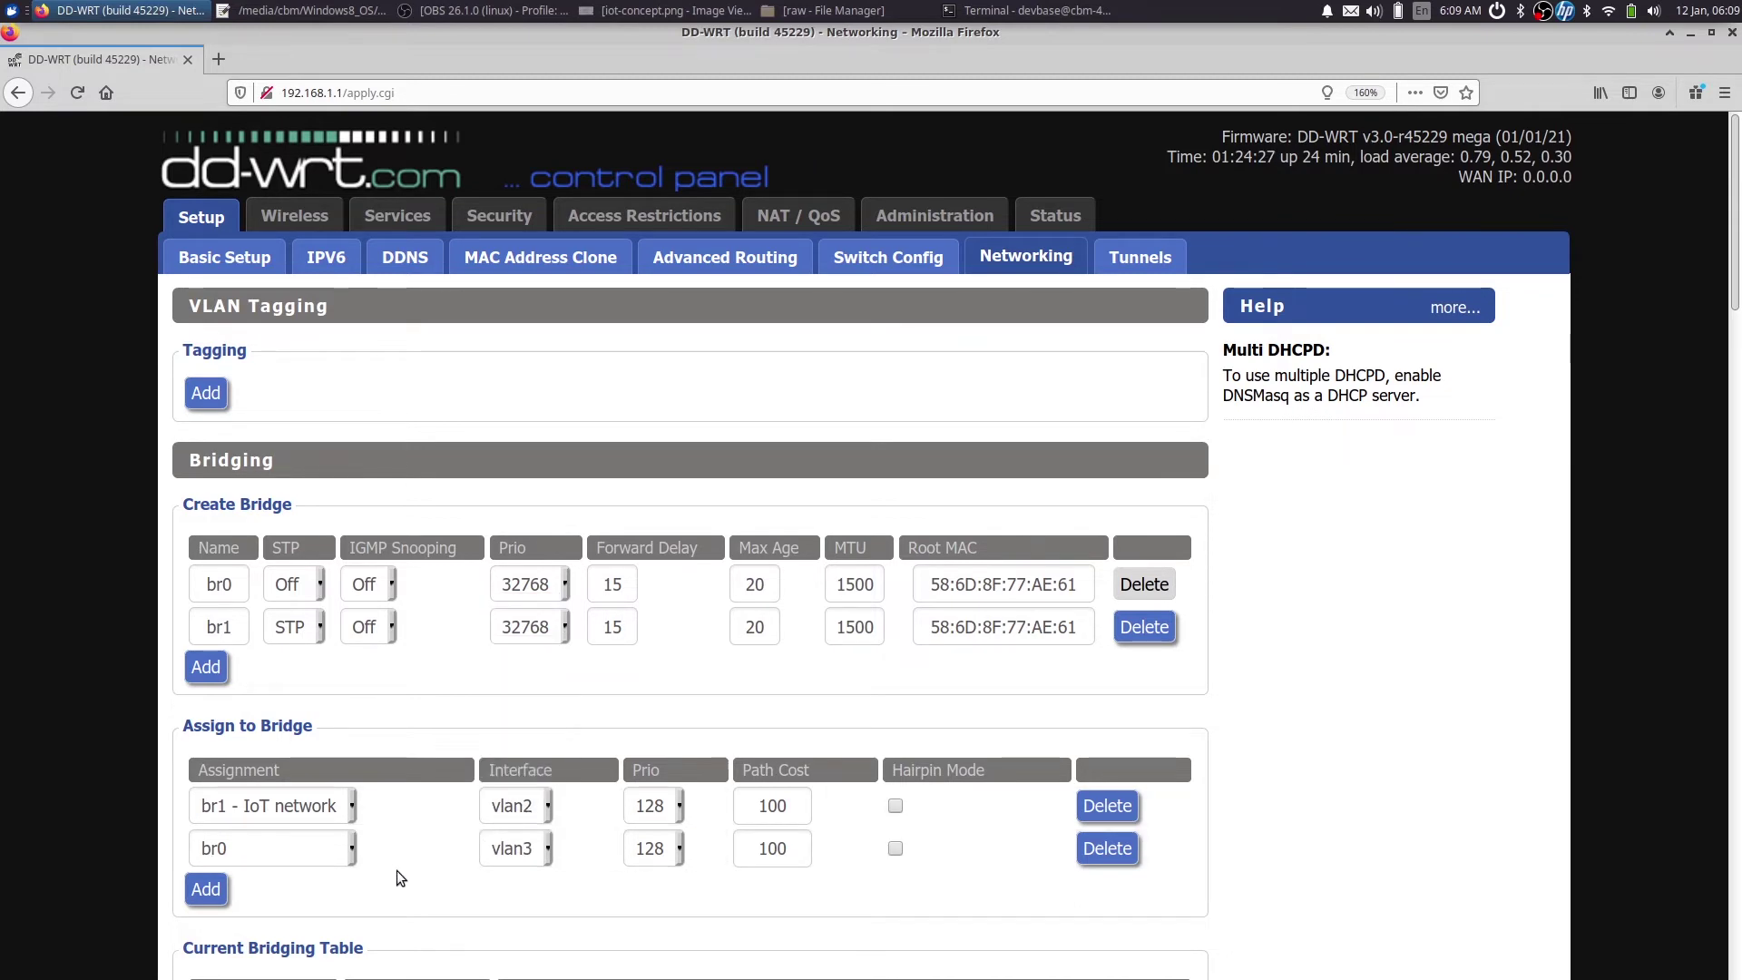
scroll(454, 890, "down", 20)
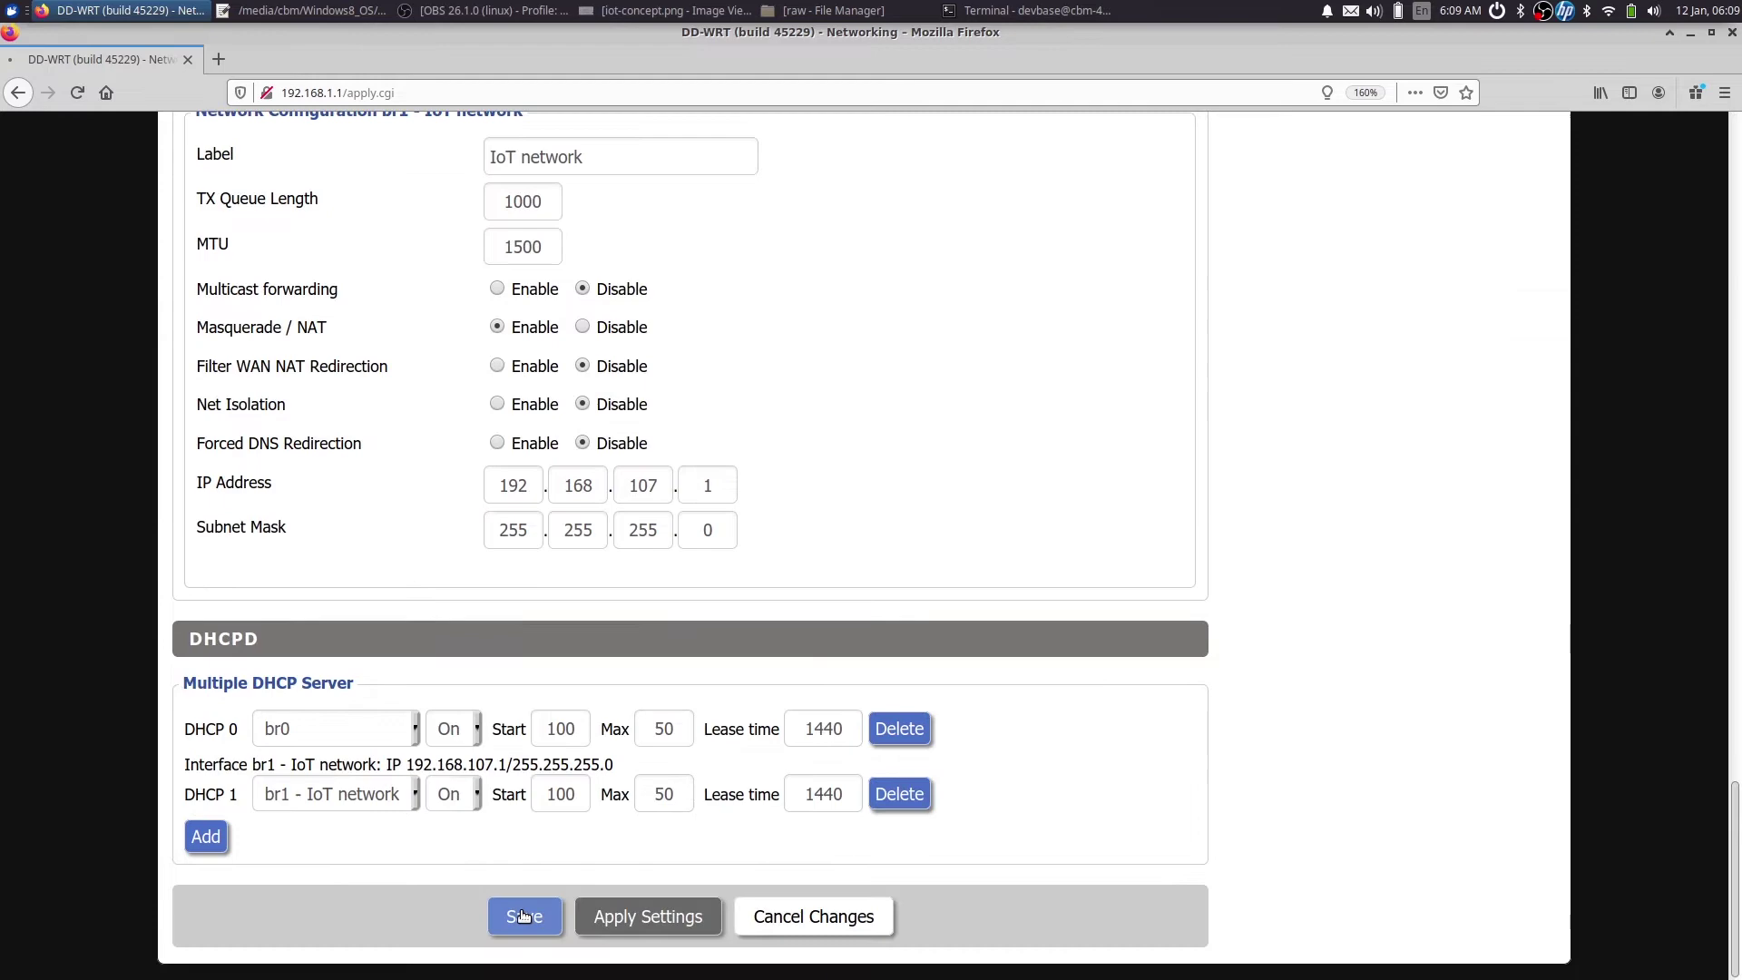
left_click(522, 916)
left_click(683, 922)
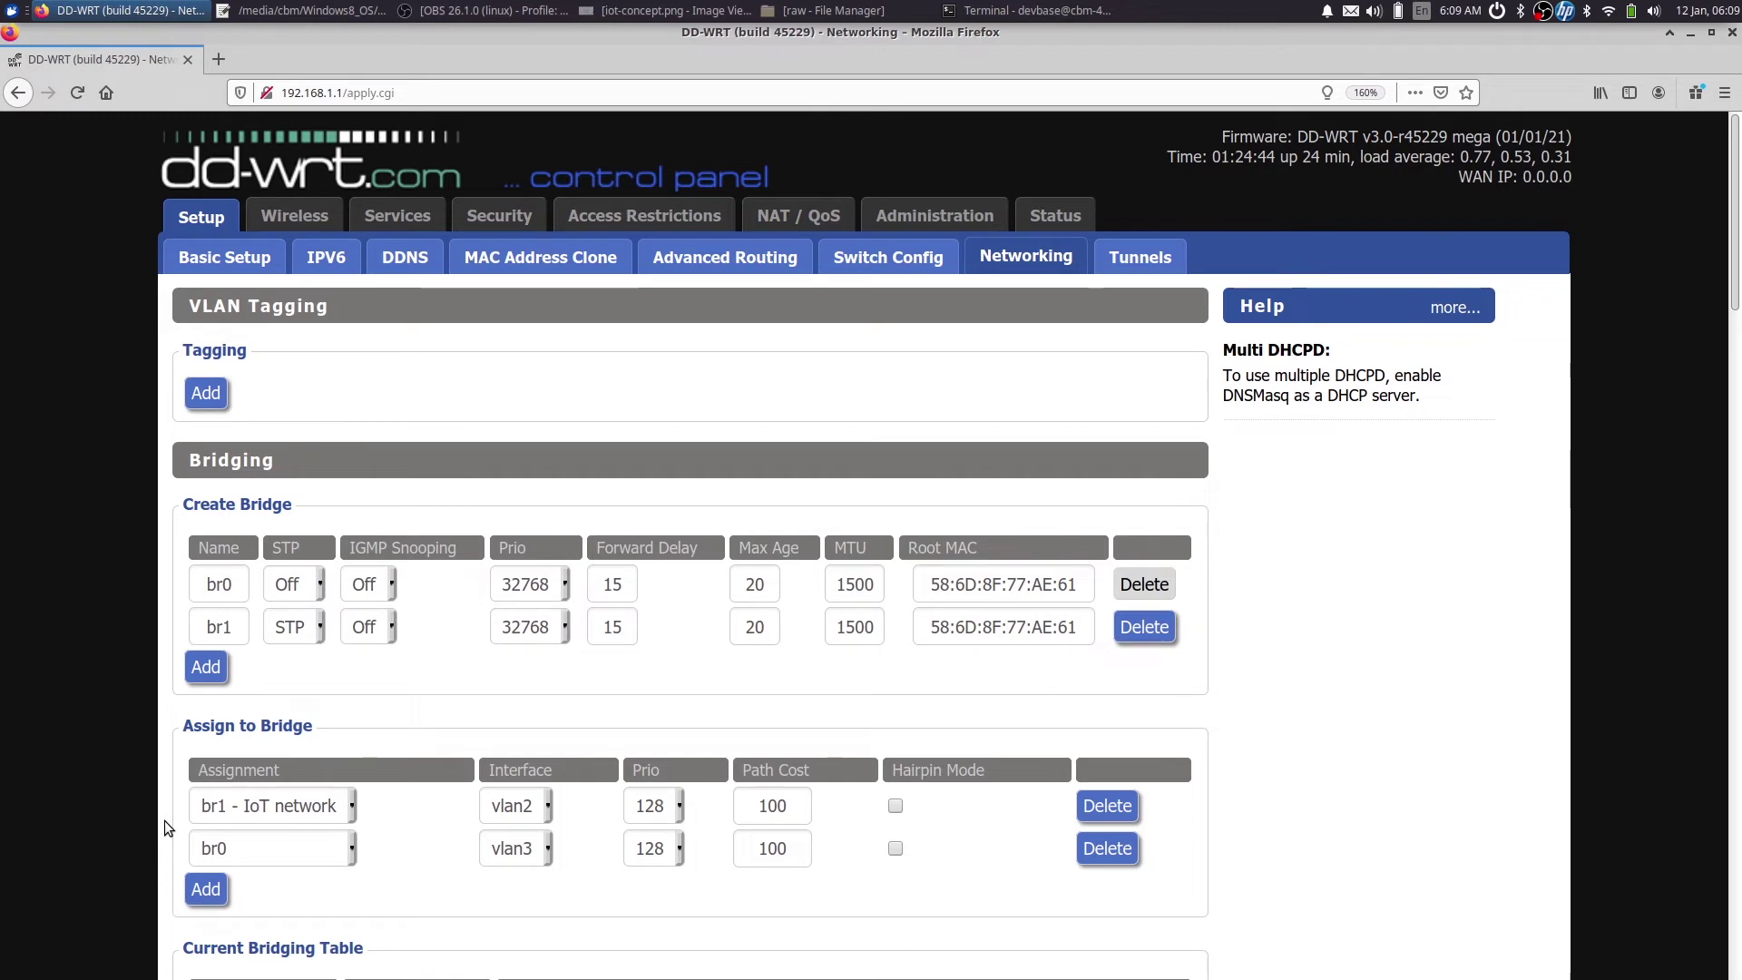
left_click(996, 11)
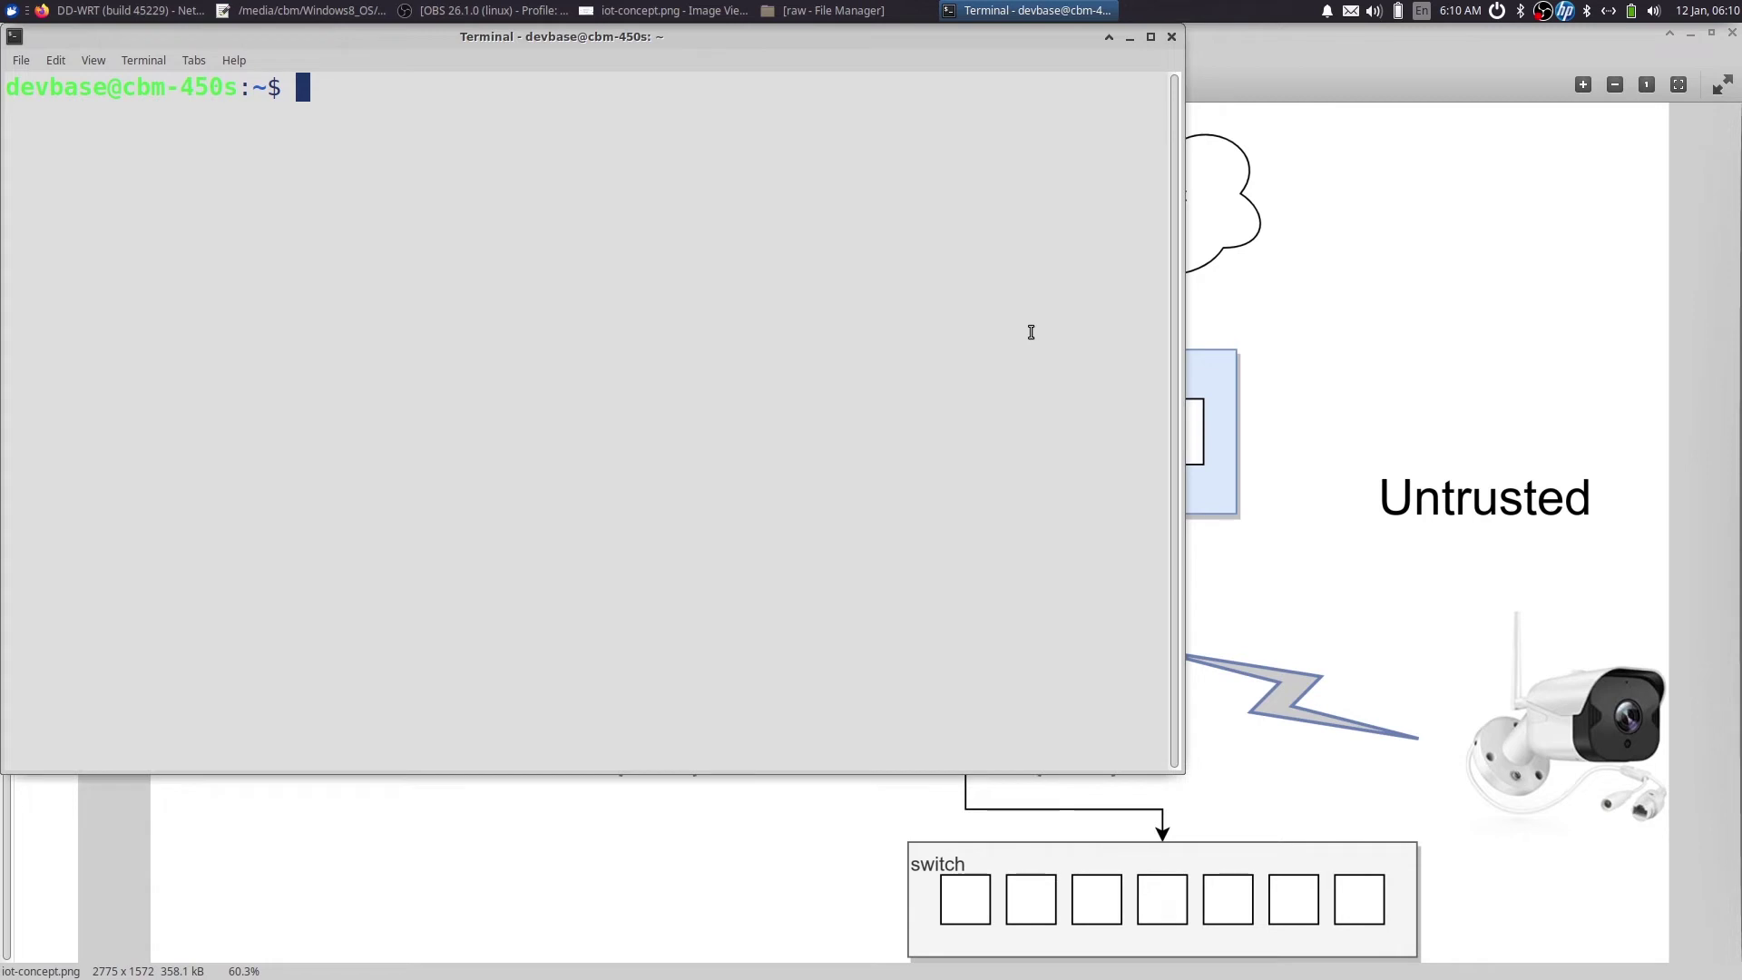
Step: Run ifconfig twice, clearing in between, and check the wired enp0s25 interface's inet address
type("ifconfig")
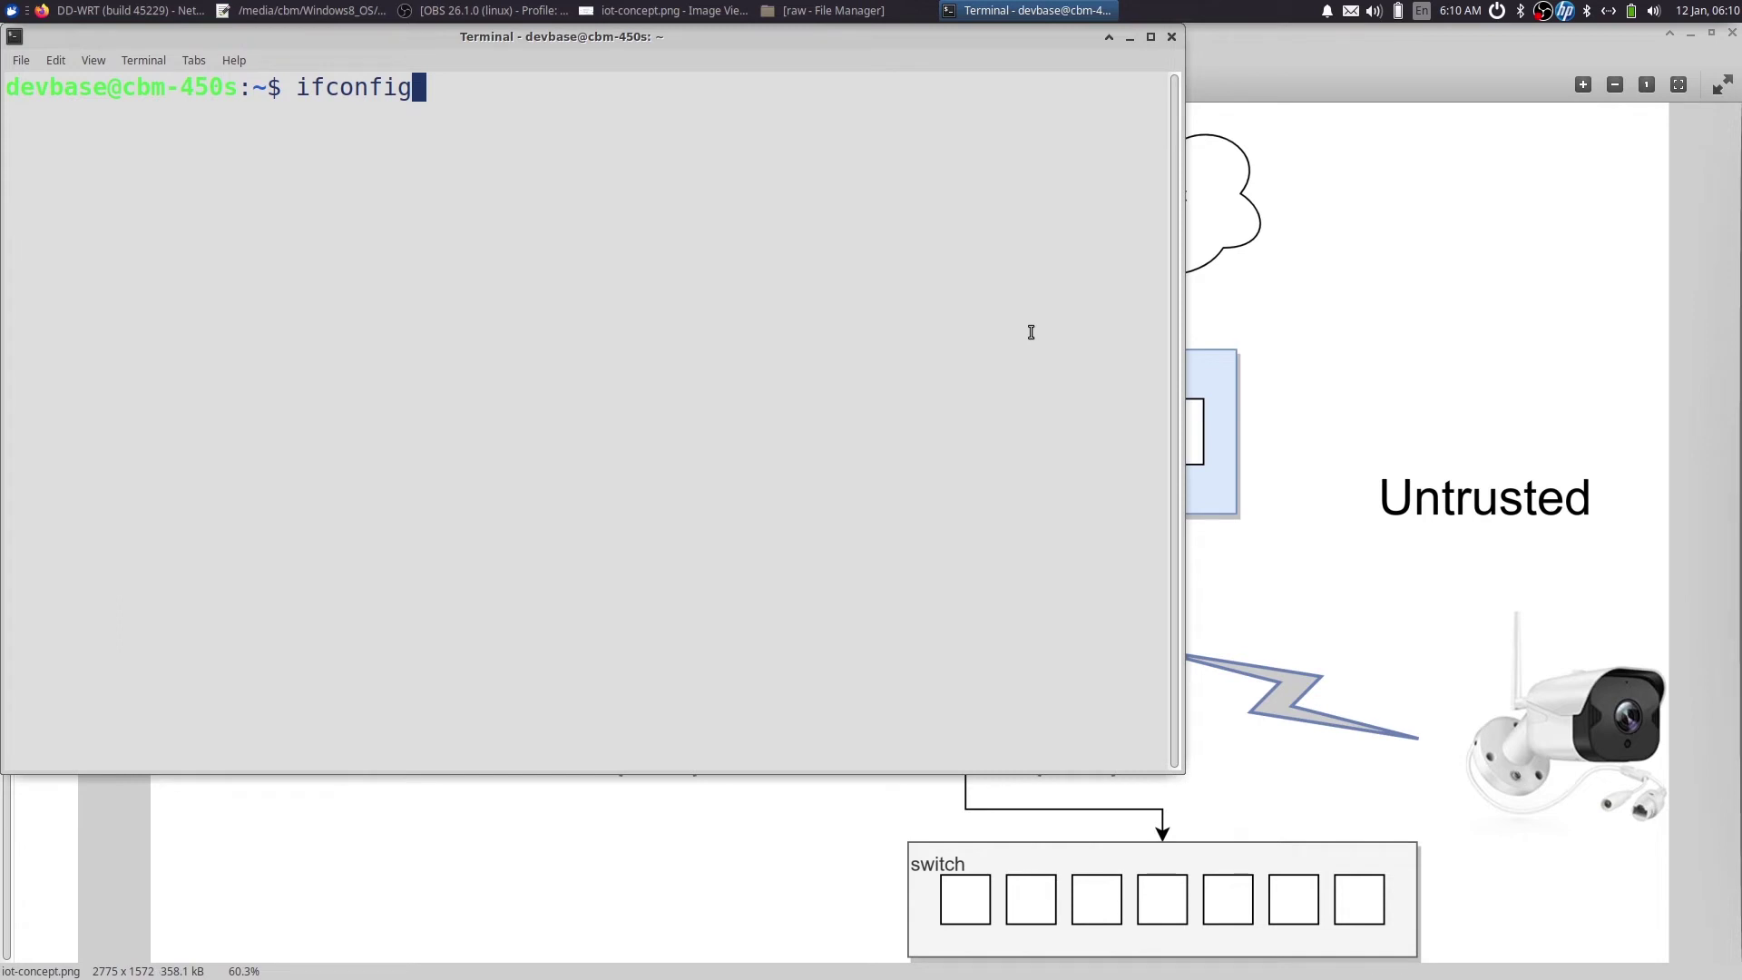
key("Return")
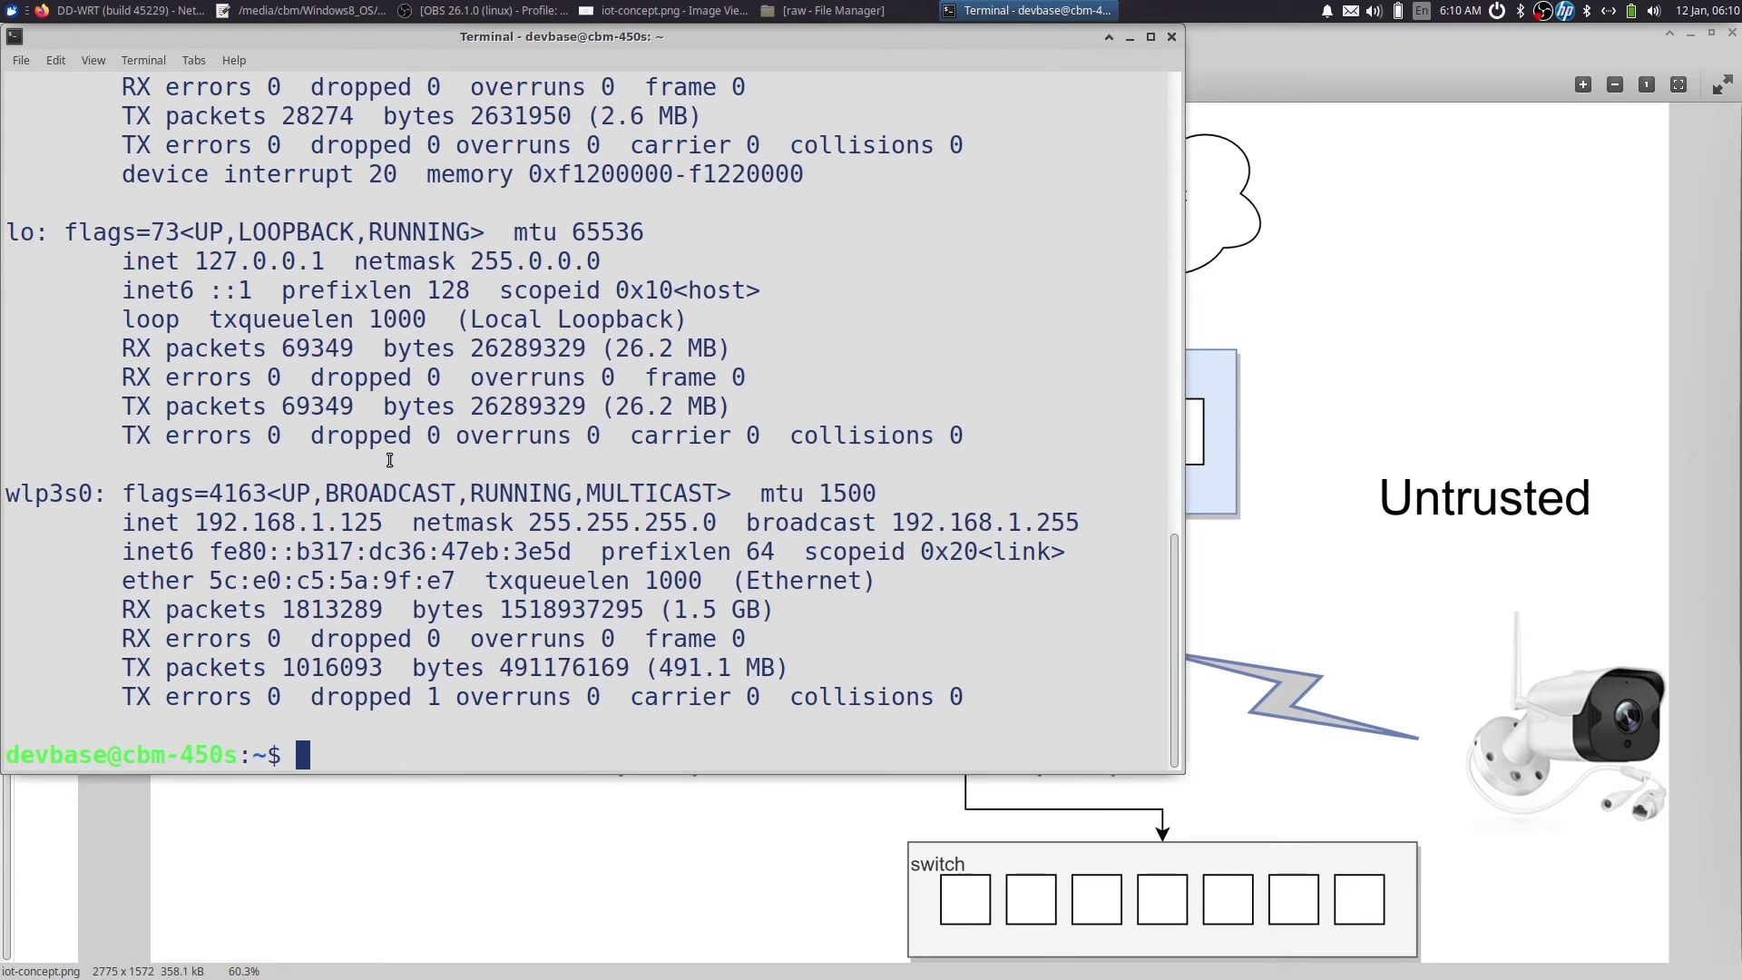
scroll(390, 460, "up", 3)
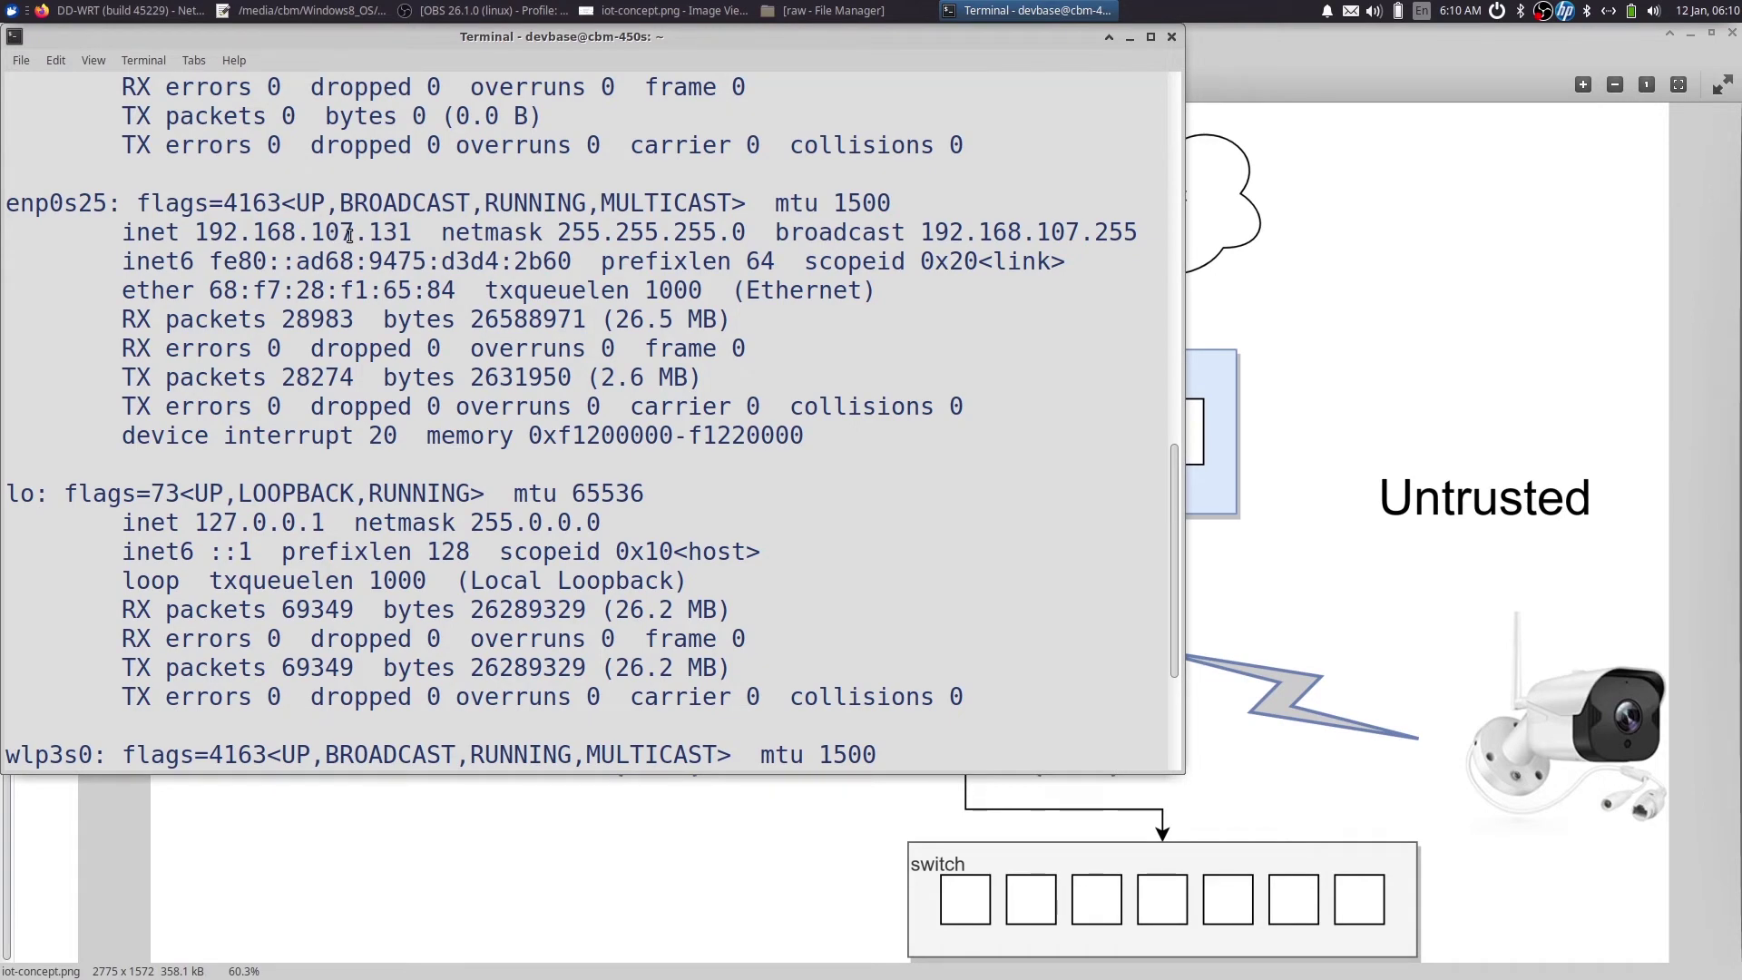
scroll(350, 235, "down", 3)
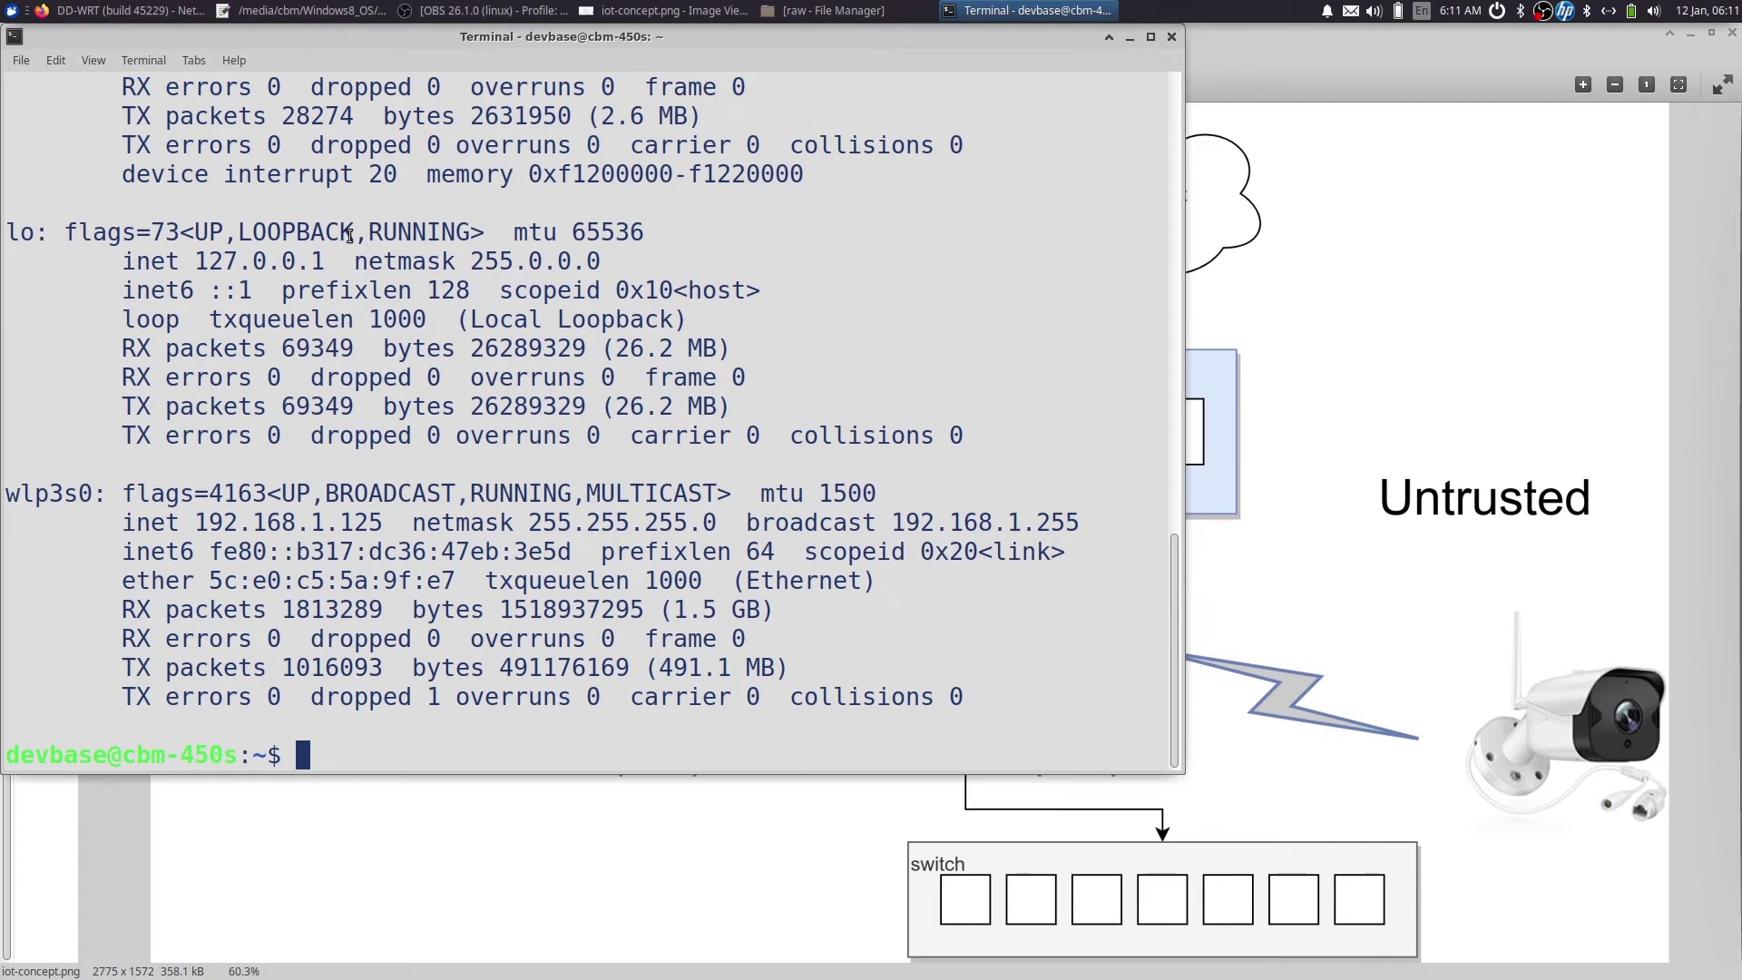
key("ctrl+l")
type("ifconf")
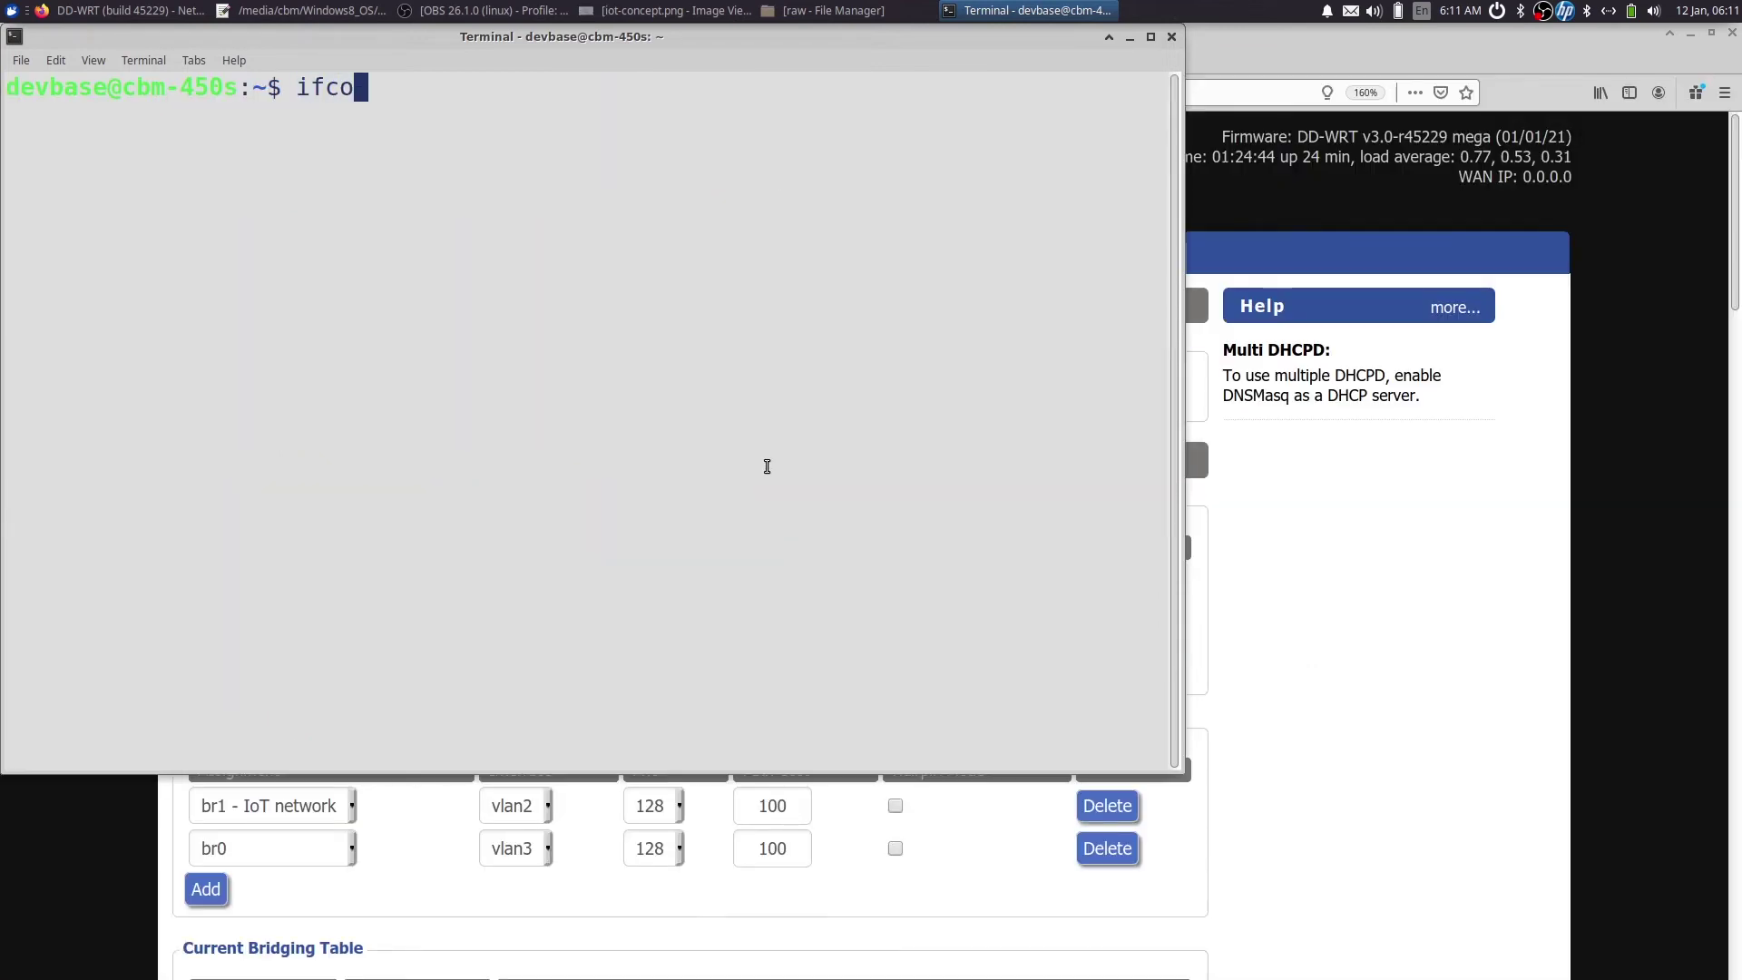
type("ig")
key("Return")
scroll(198, 147, "up", 3)
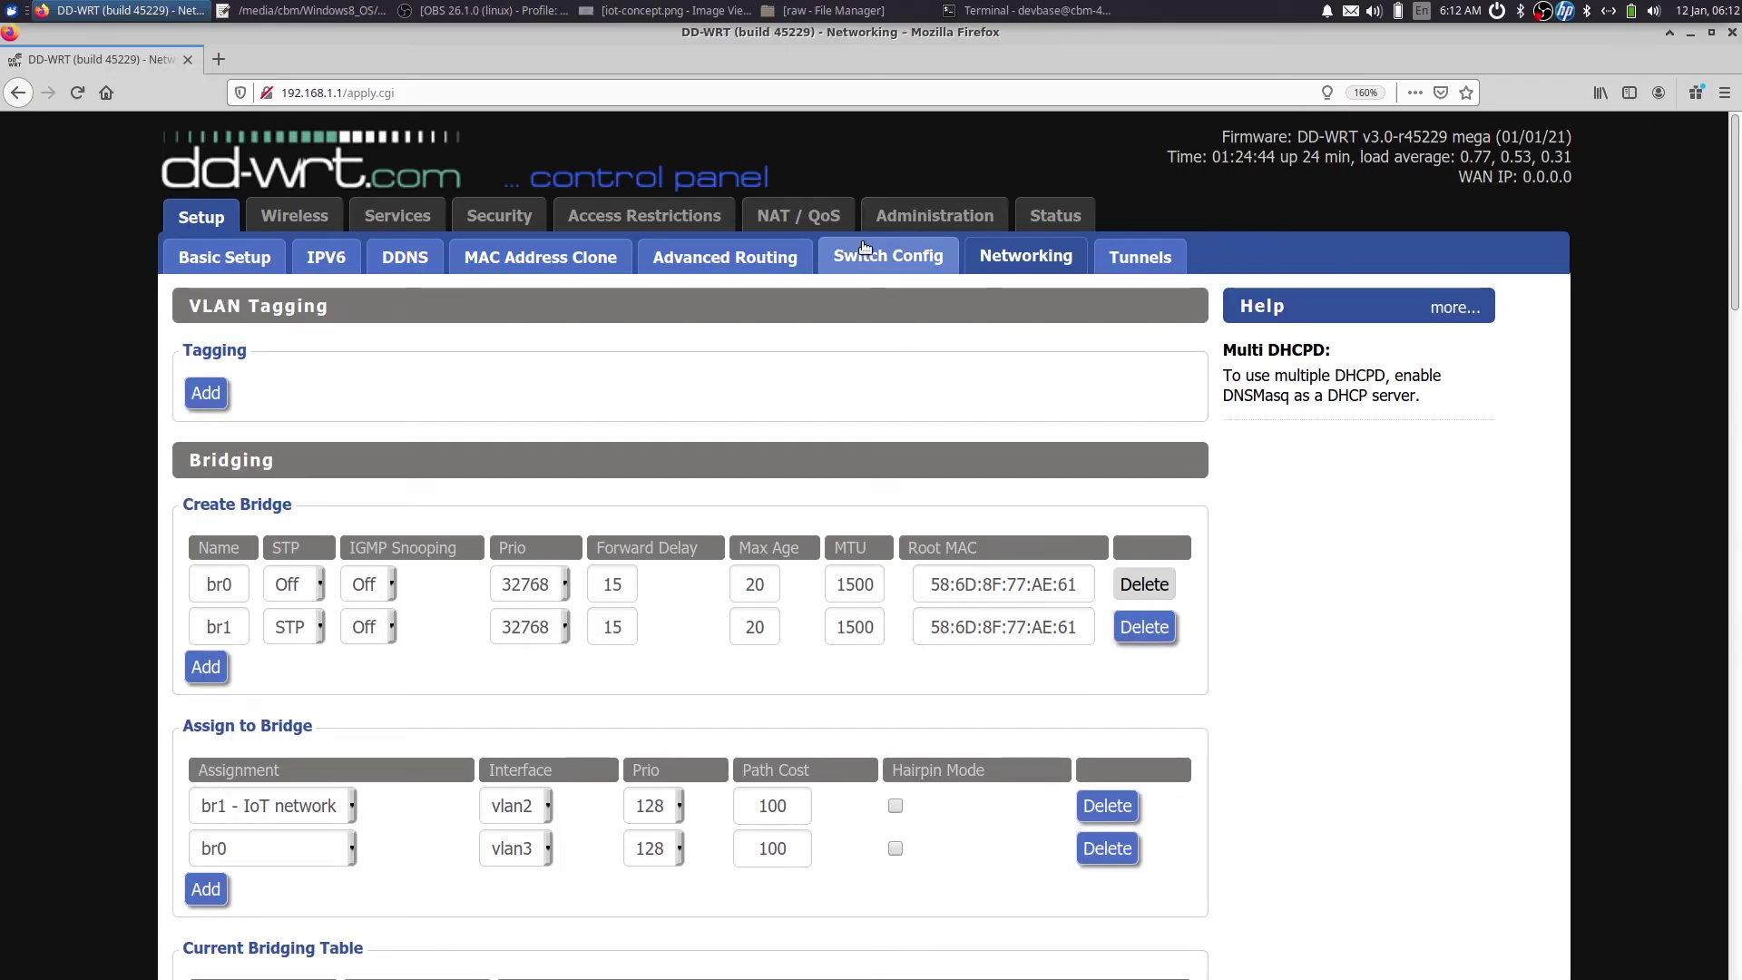
Step: Paste the iptables firewall script into the Administration > Commands box
left_click(893, 224)
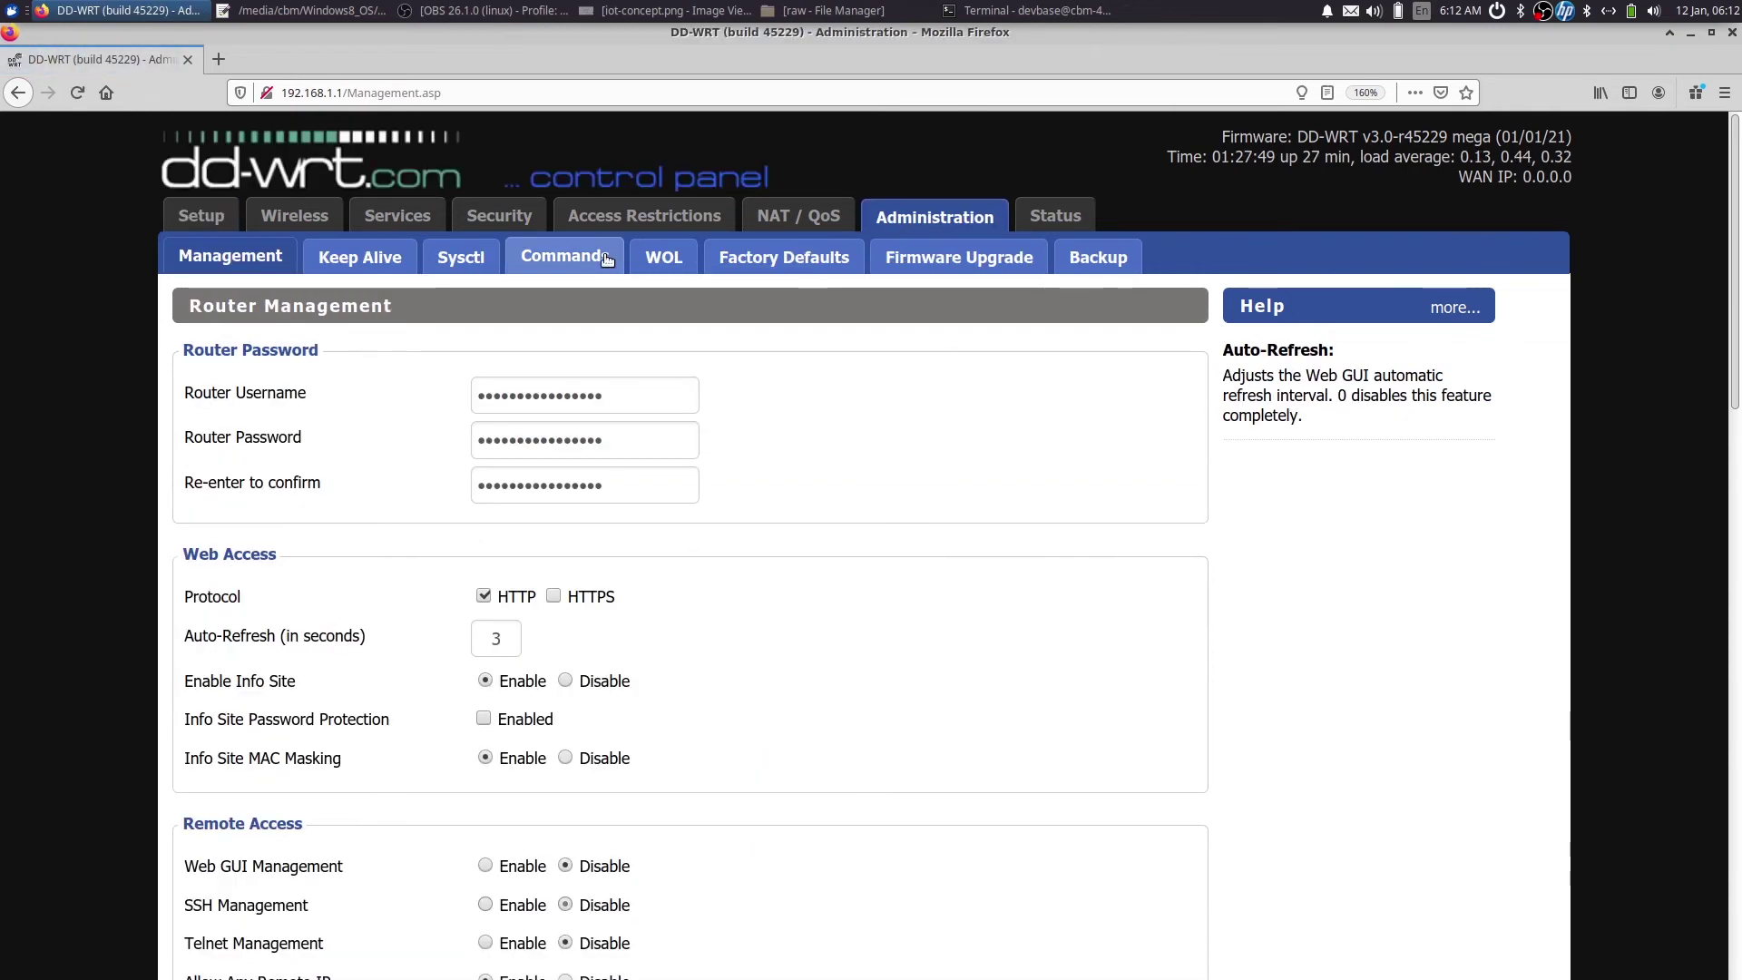
left_click(606, 260)
left_click(416, 498)
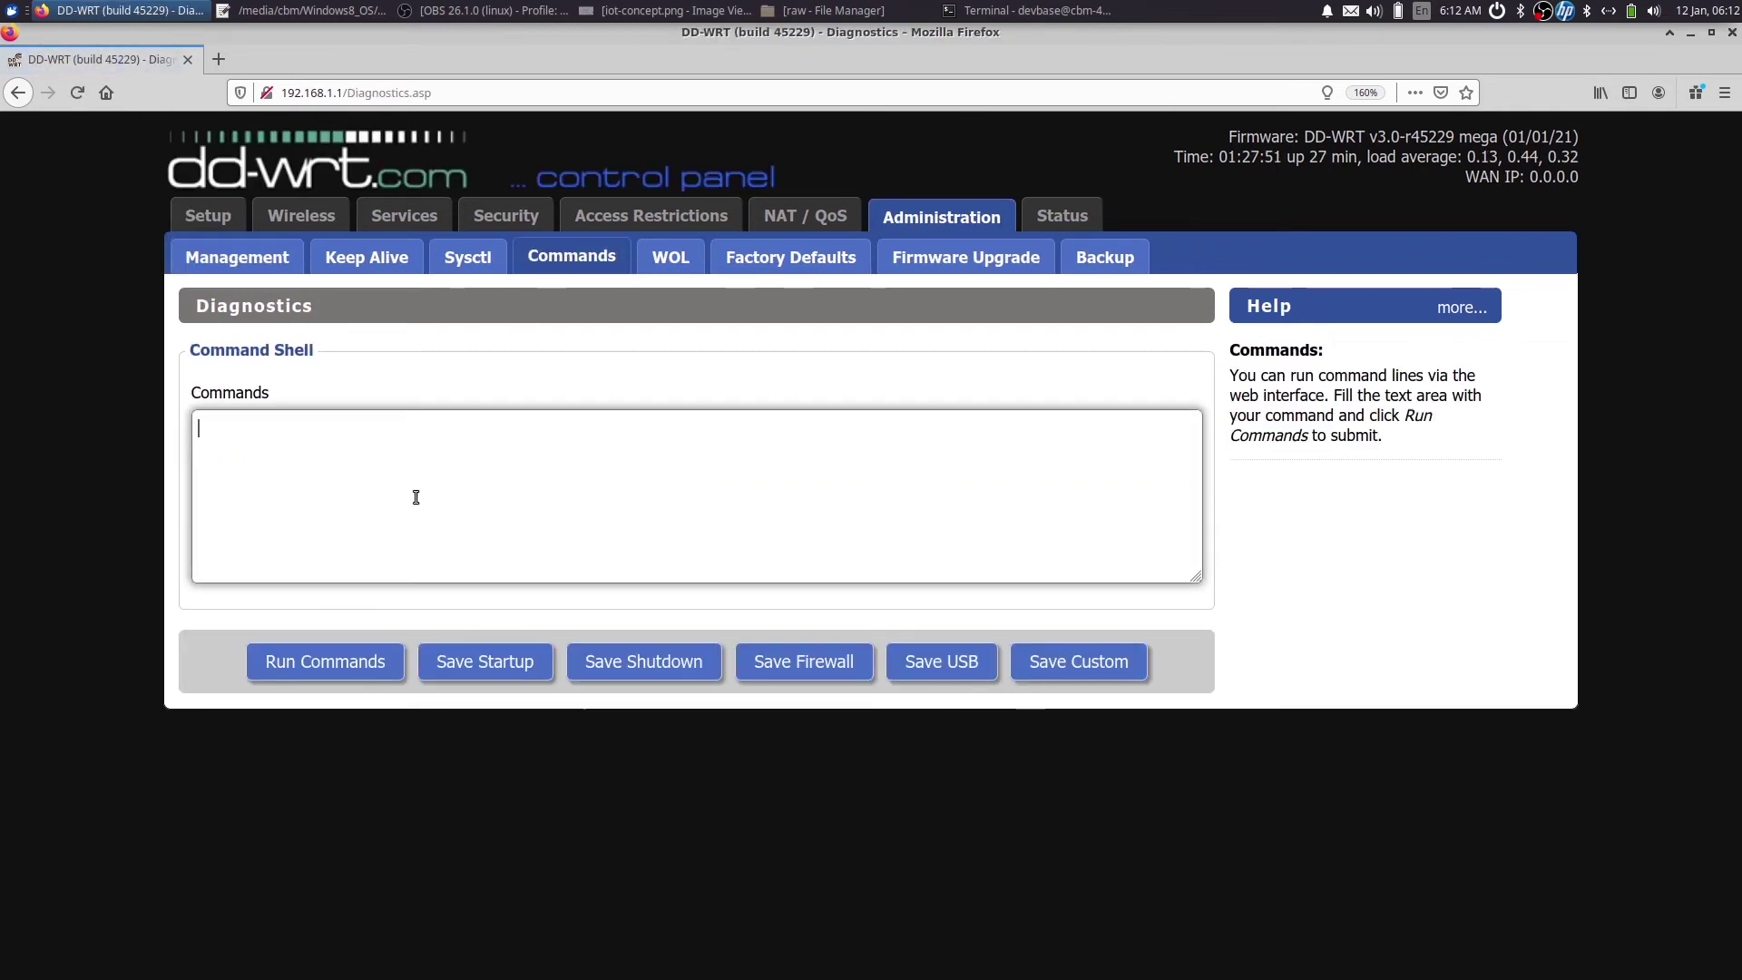
key("ctrl+v")
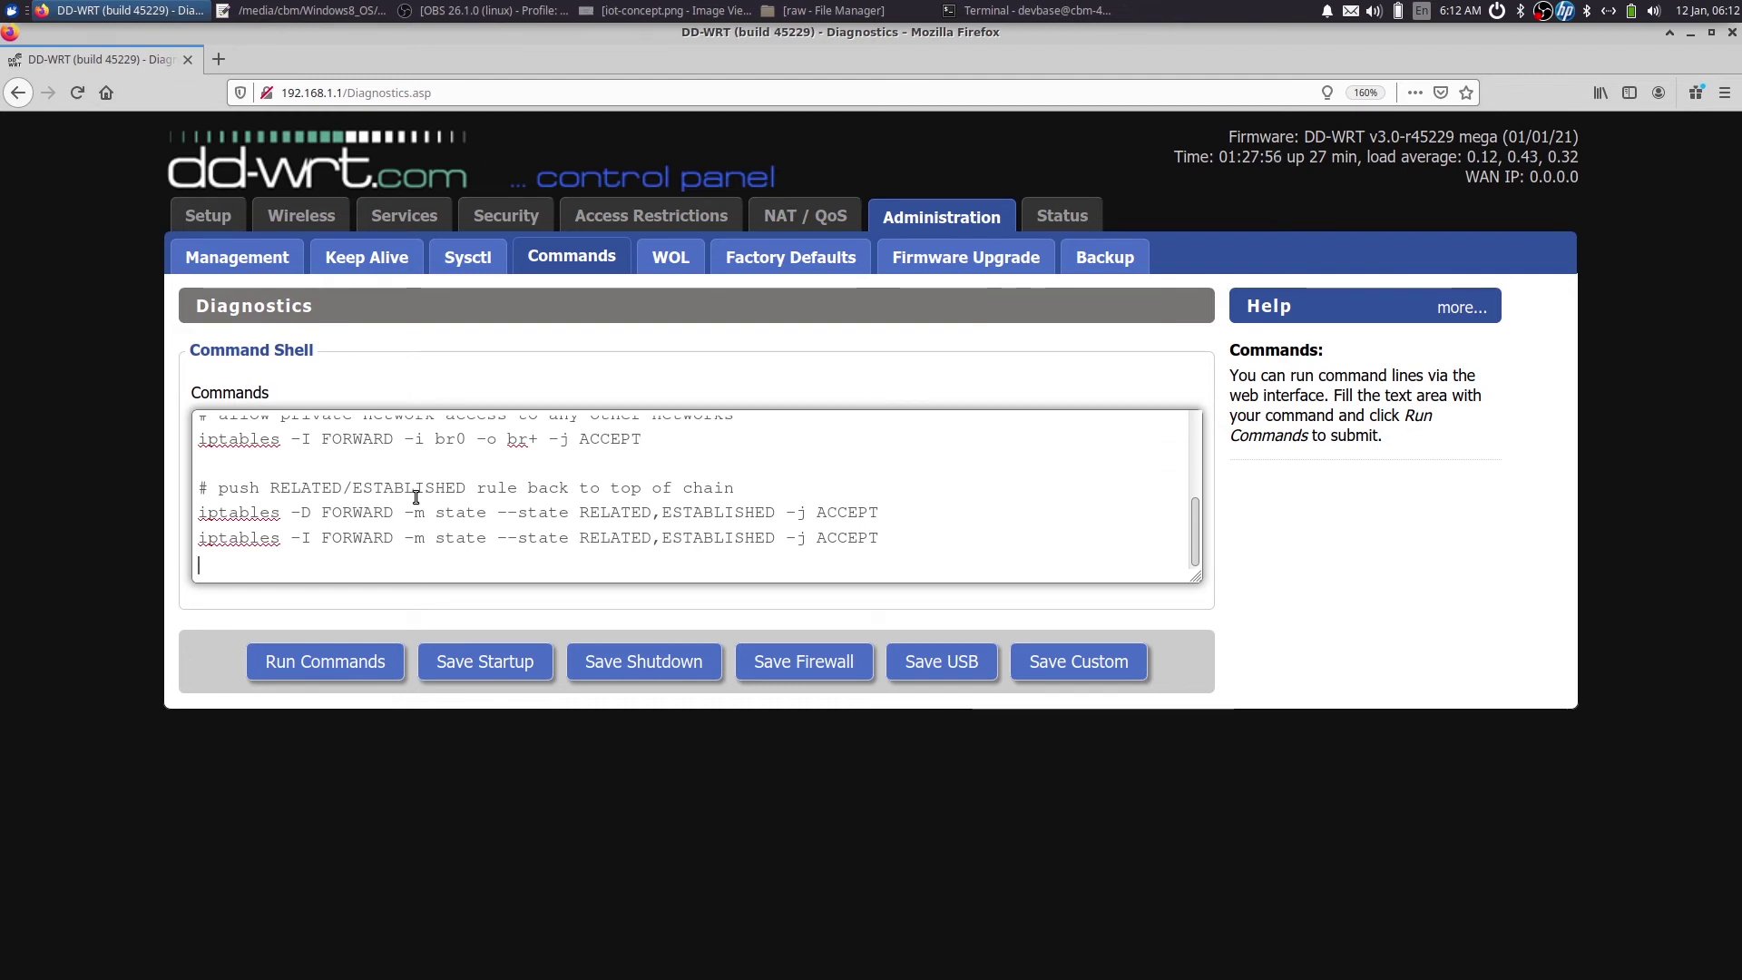
Step: Review the rule blocking br1 from other networks and save the script as startup commands
scroll(415, 497, "up", 2)
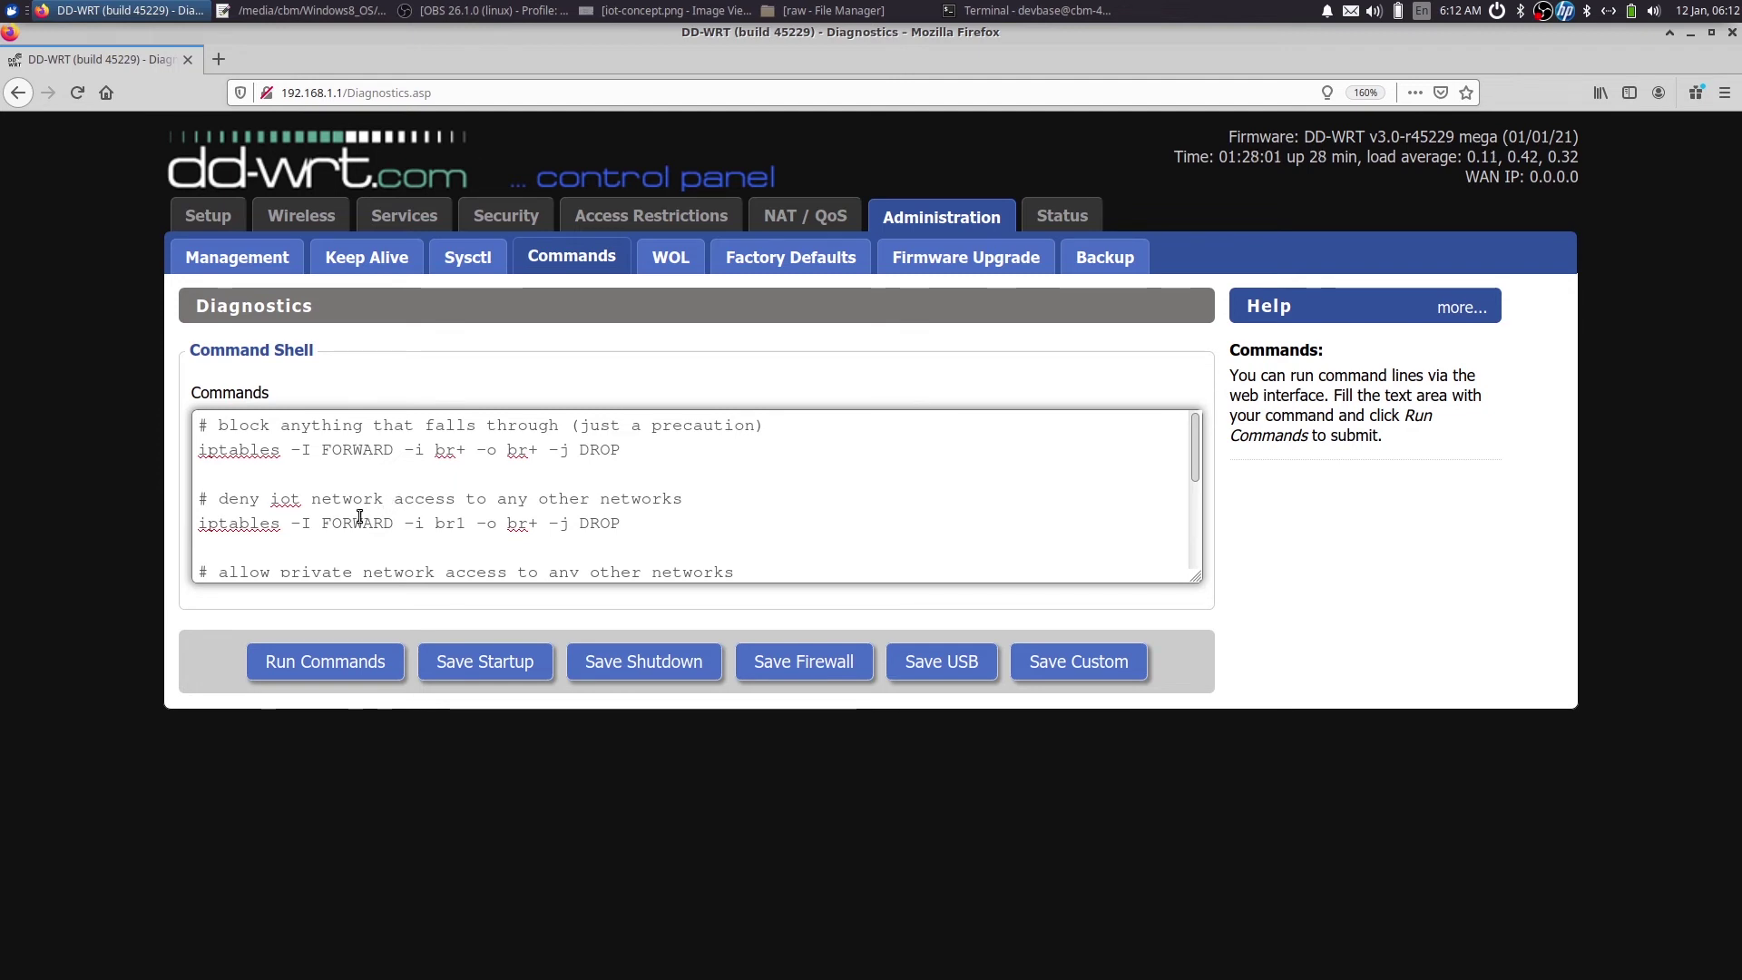
left_click(252, 524)
left_click_drag(647, 524, 196, 525)
left_click(599, 523)
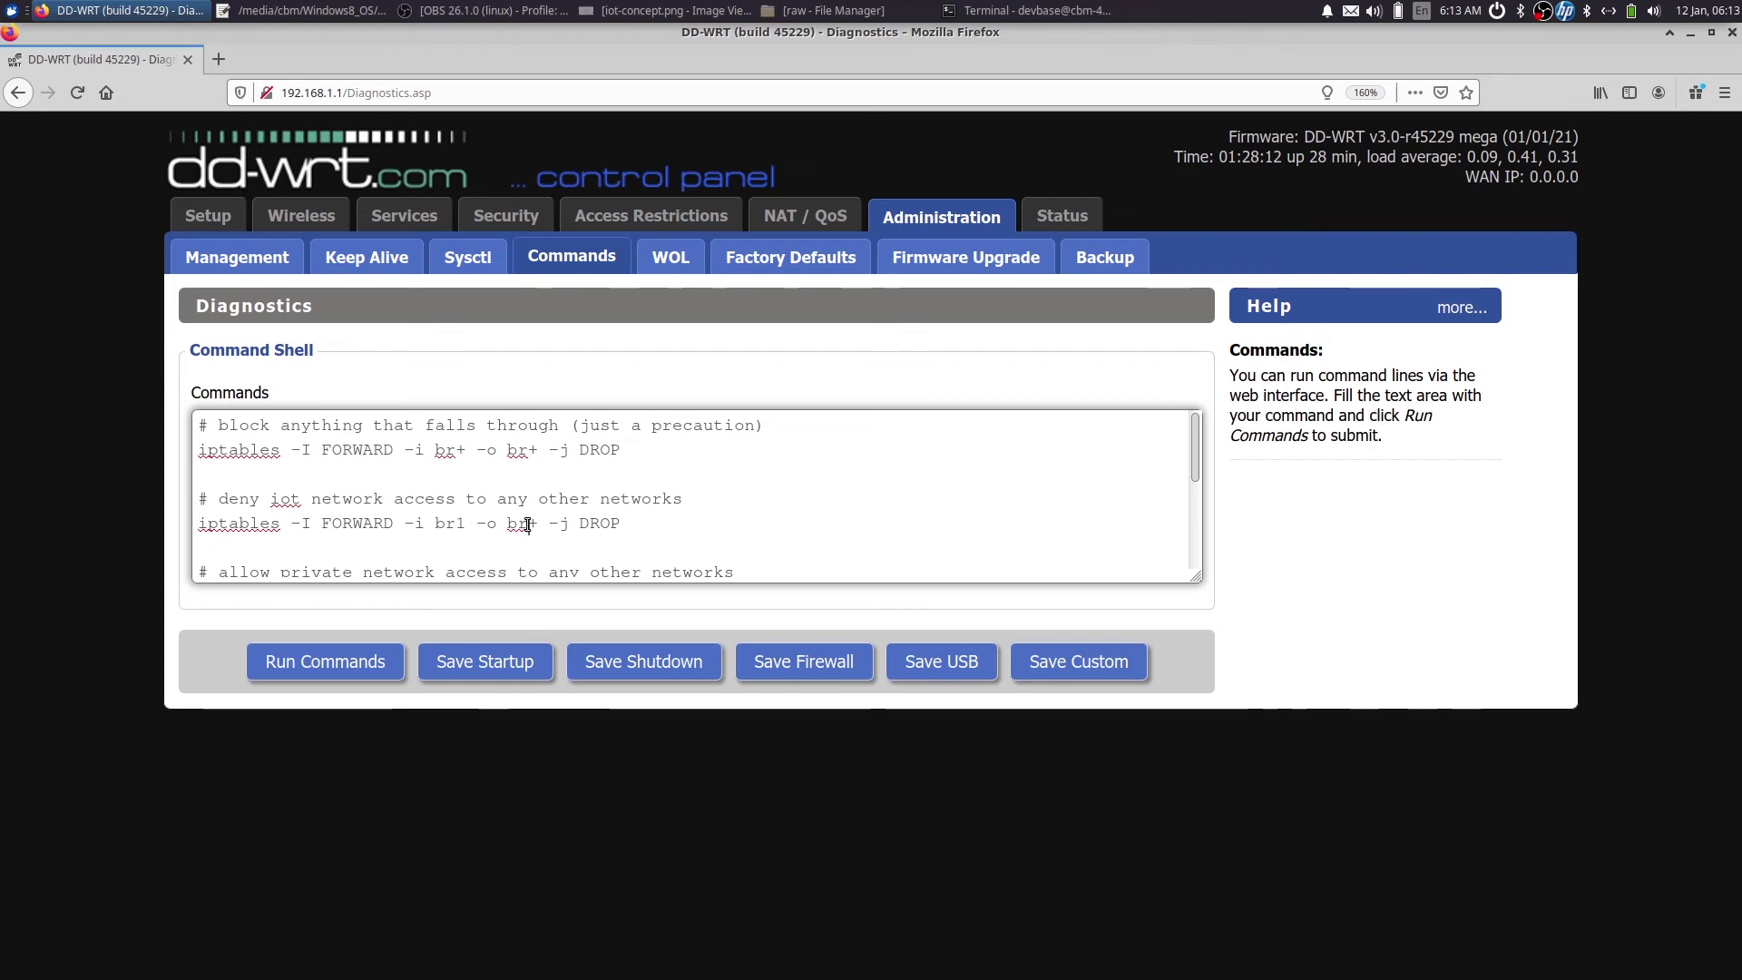
left_click(507, 661)
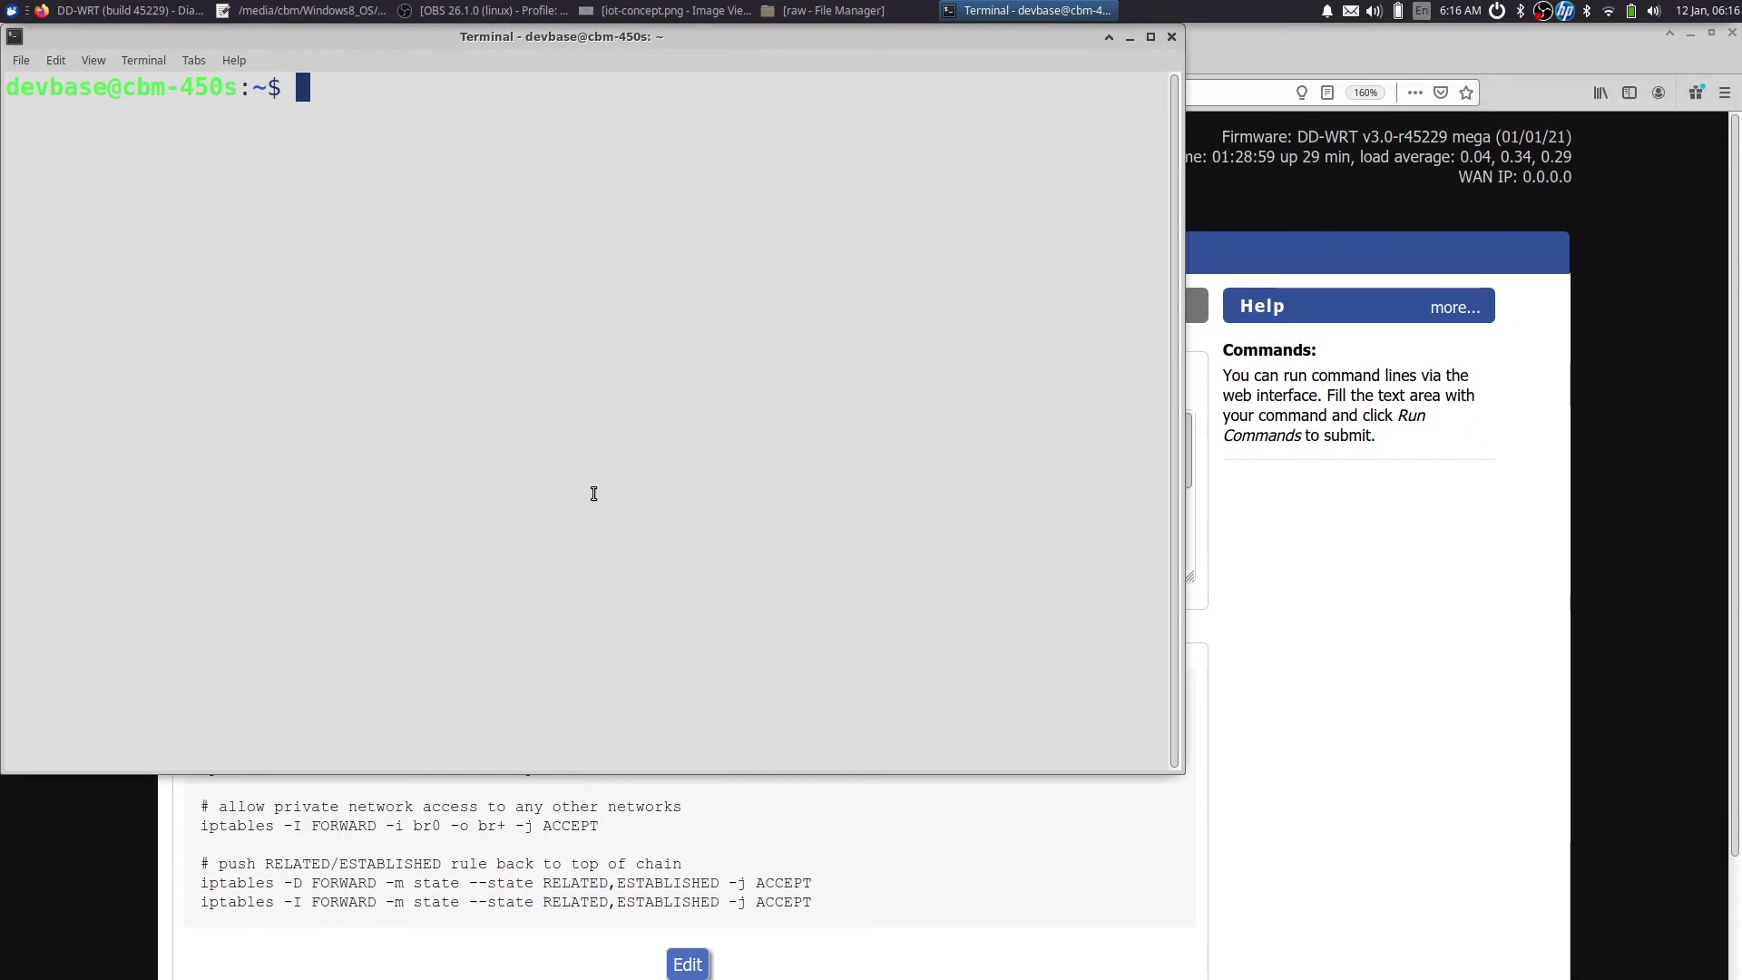
Step: Clear the terminal and list the network interfaces with ifconfig
type("clear")
key("Return")
type("ifconfig")
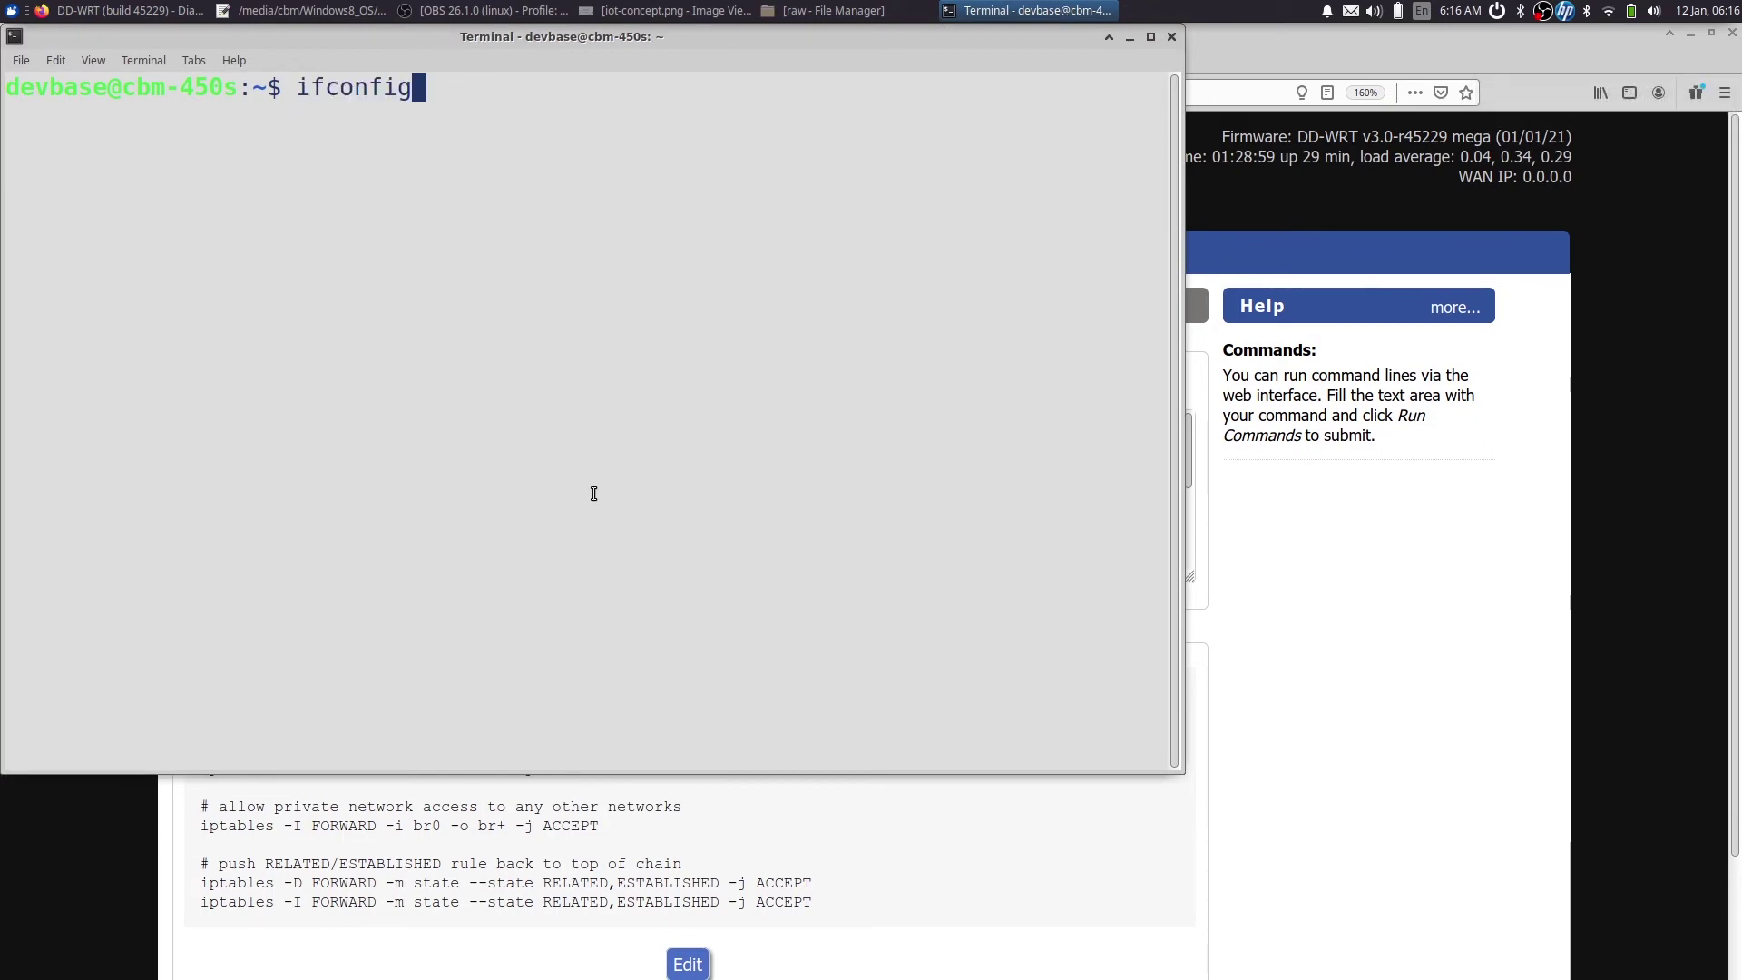
key("Return")
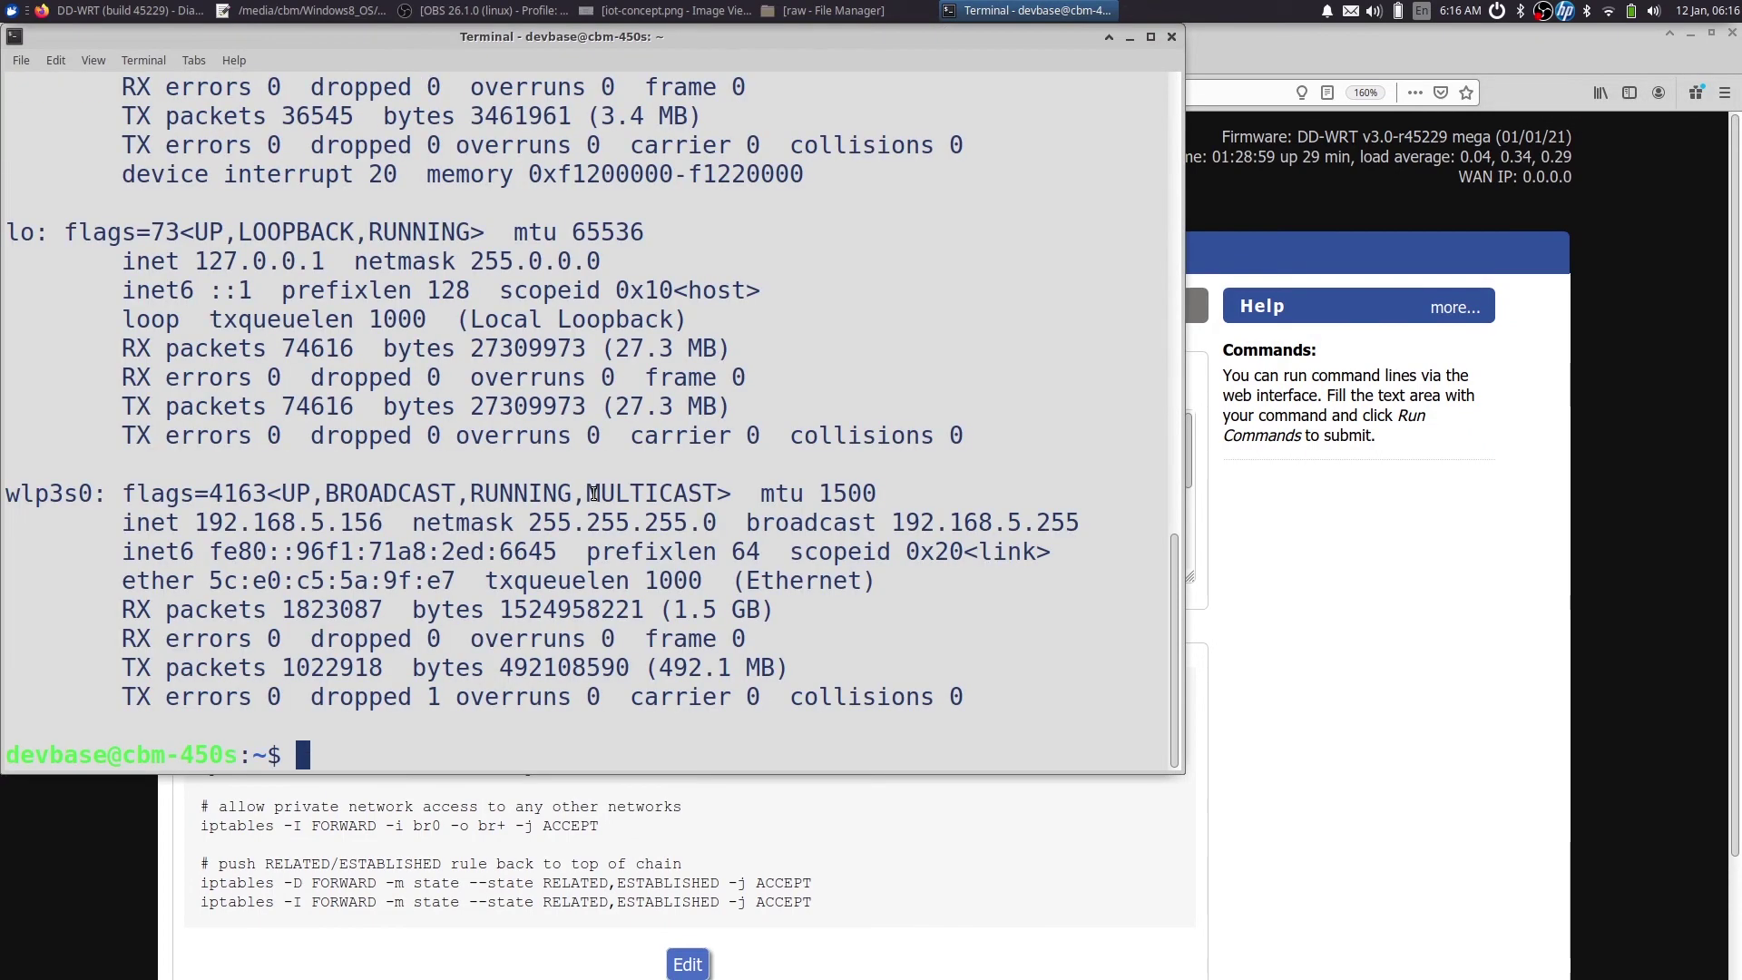
scroll(594, 494, "up", 2)
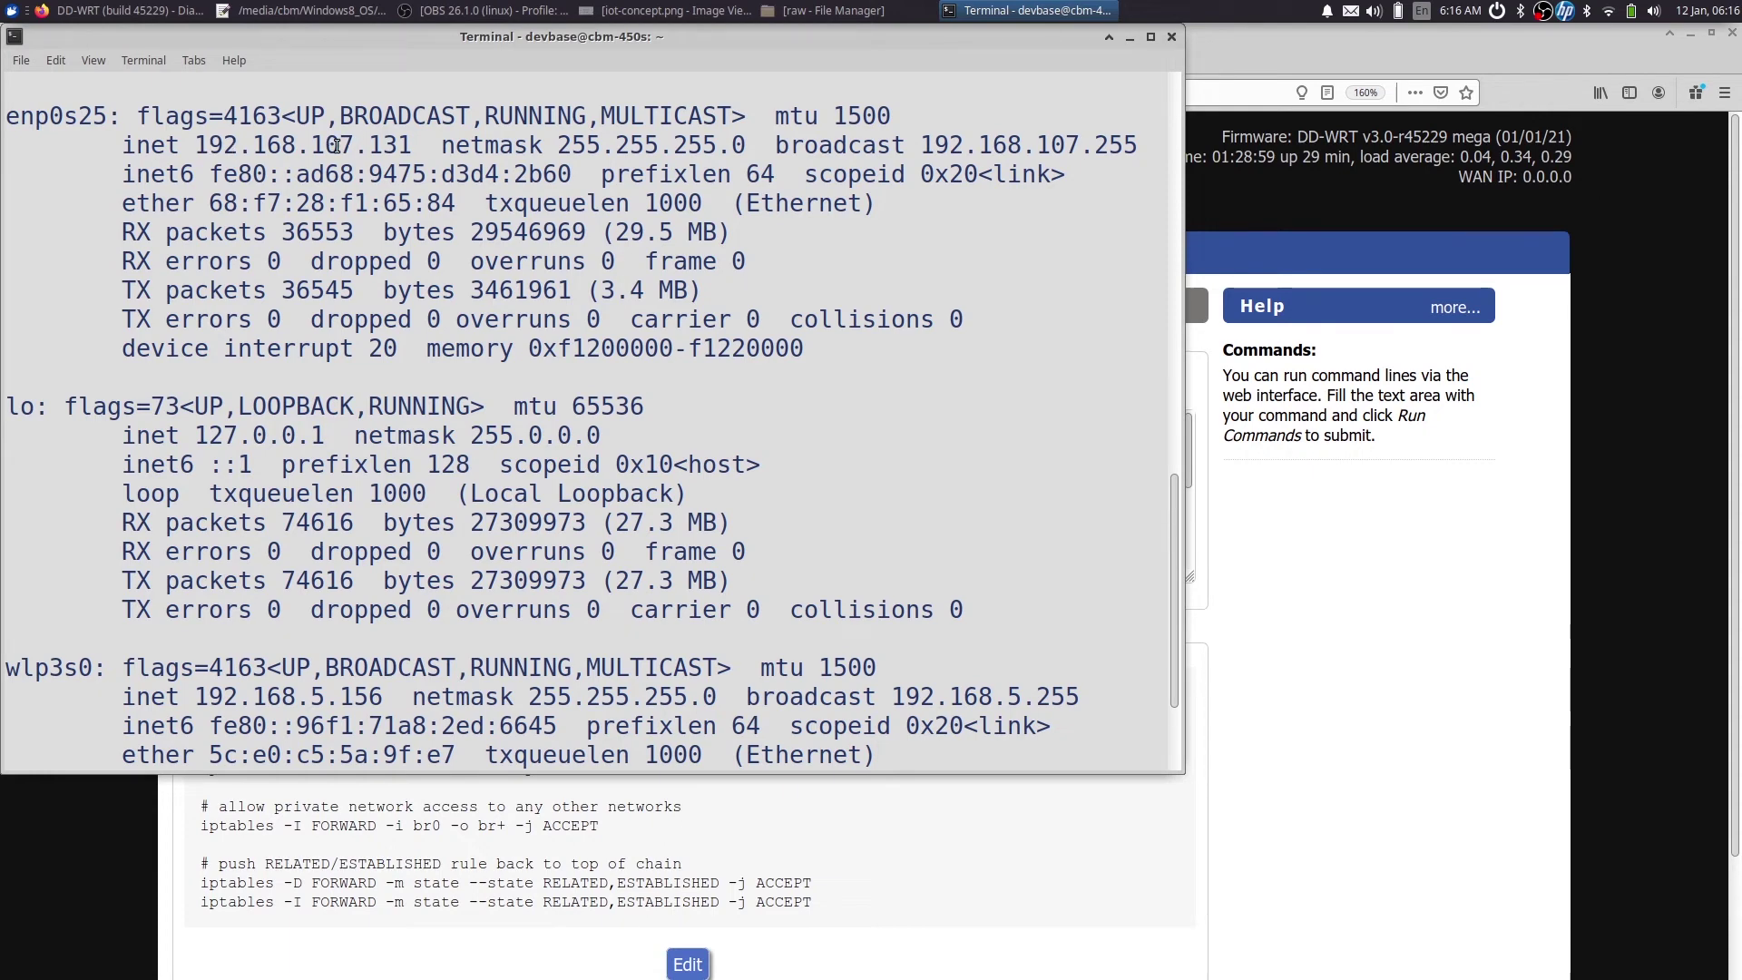
scroll(349, 146, "down", 2)
Step: Ping the router at 192.168.1.1, stop it after no replies, and rerun ifconfig
type("ping ")
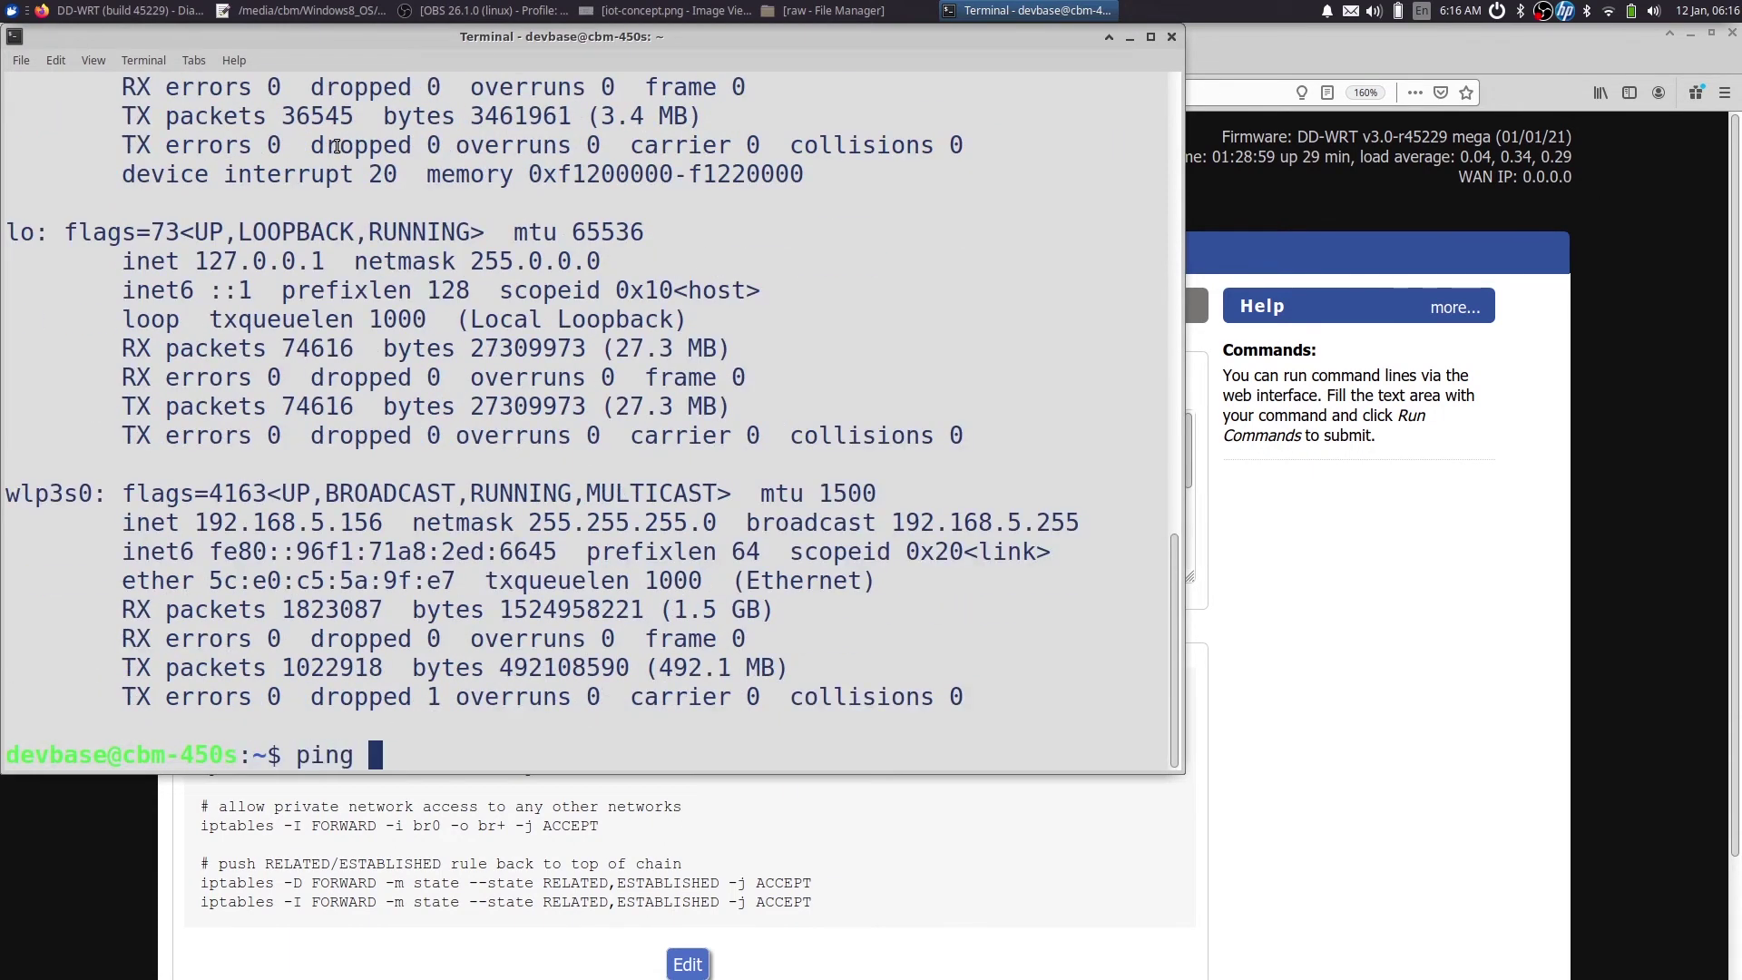
type("192.16")
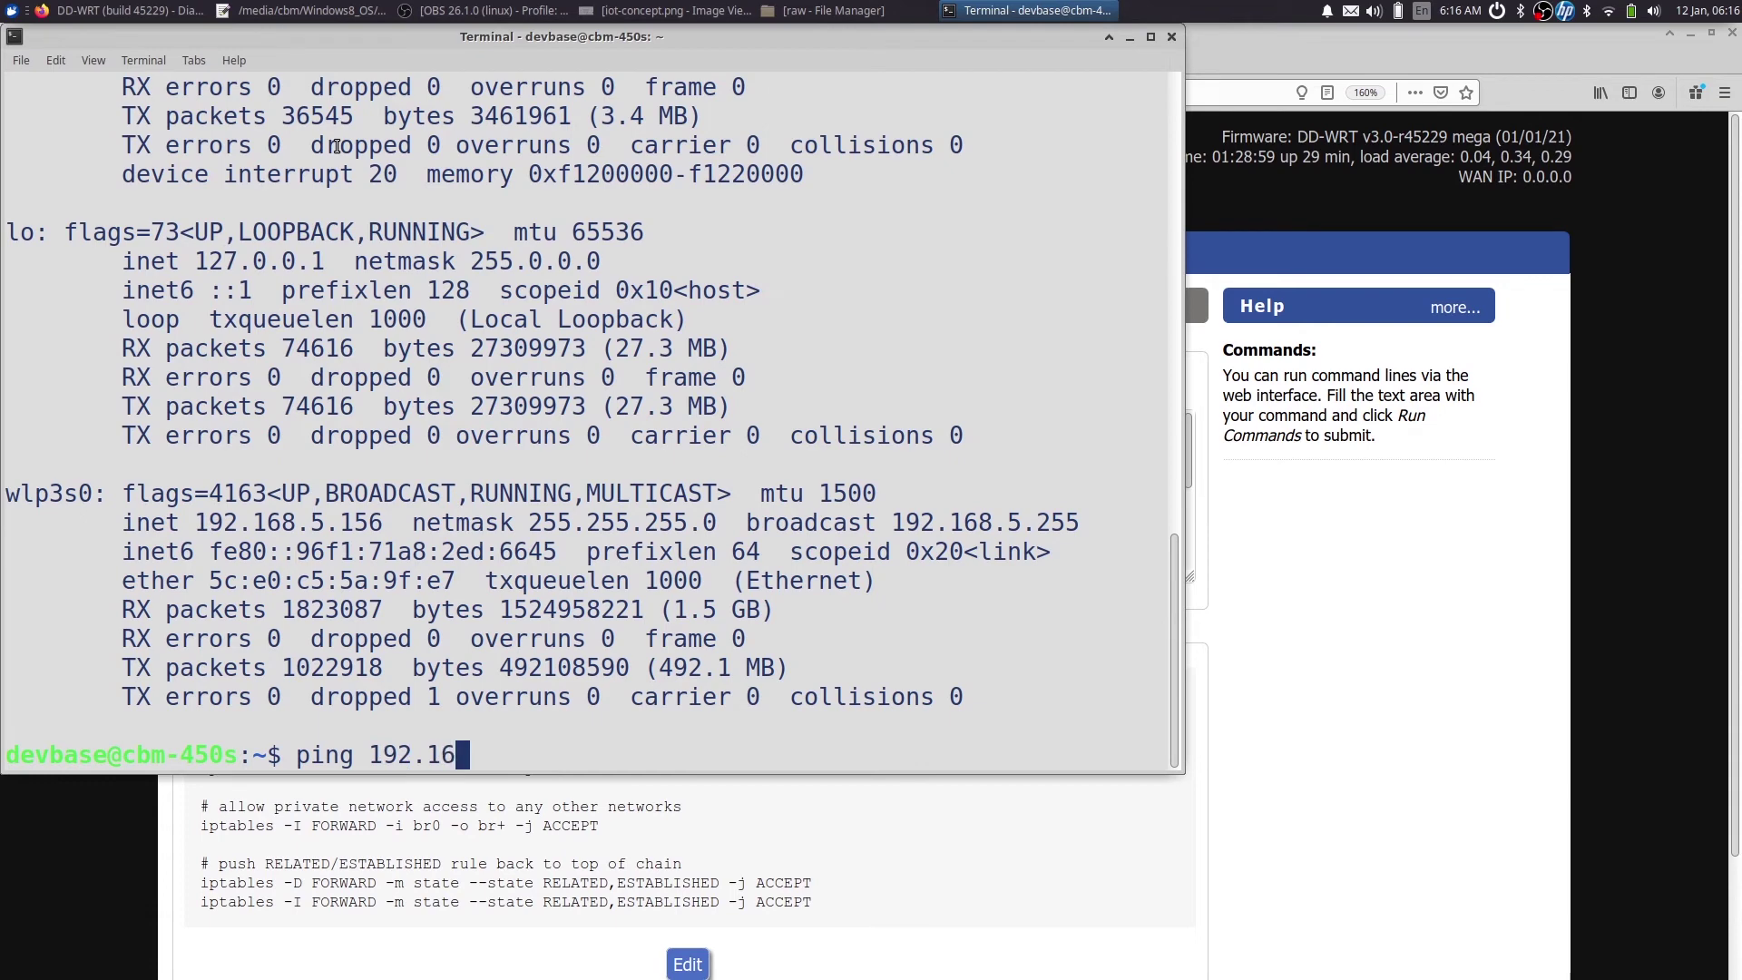
type("8.1.1")
key("Return")
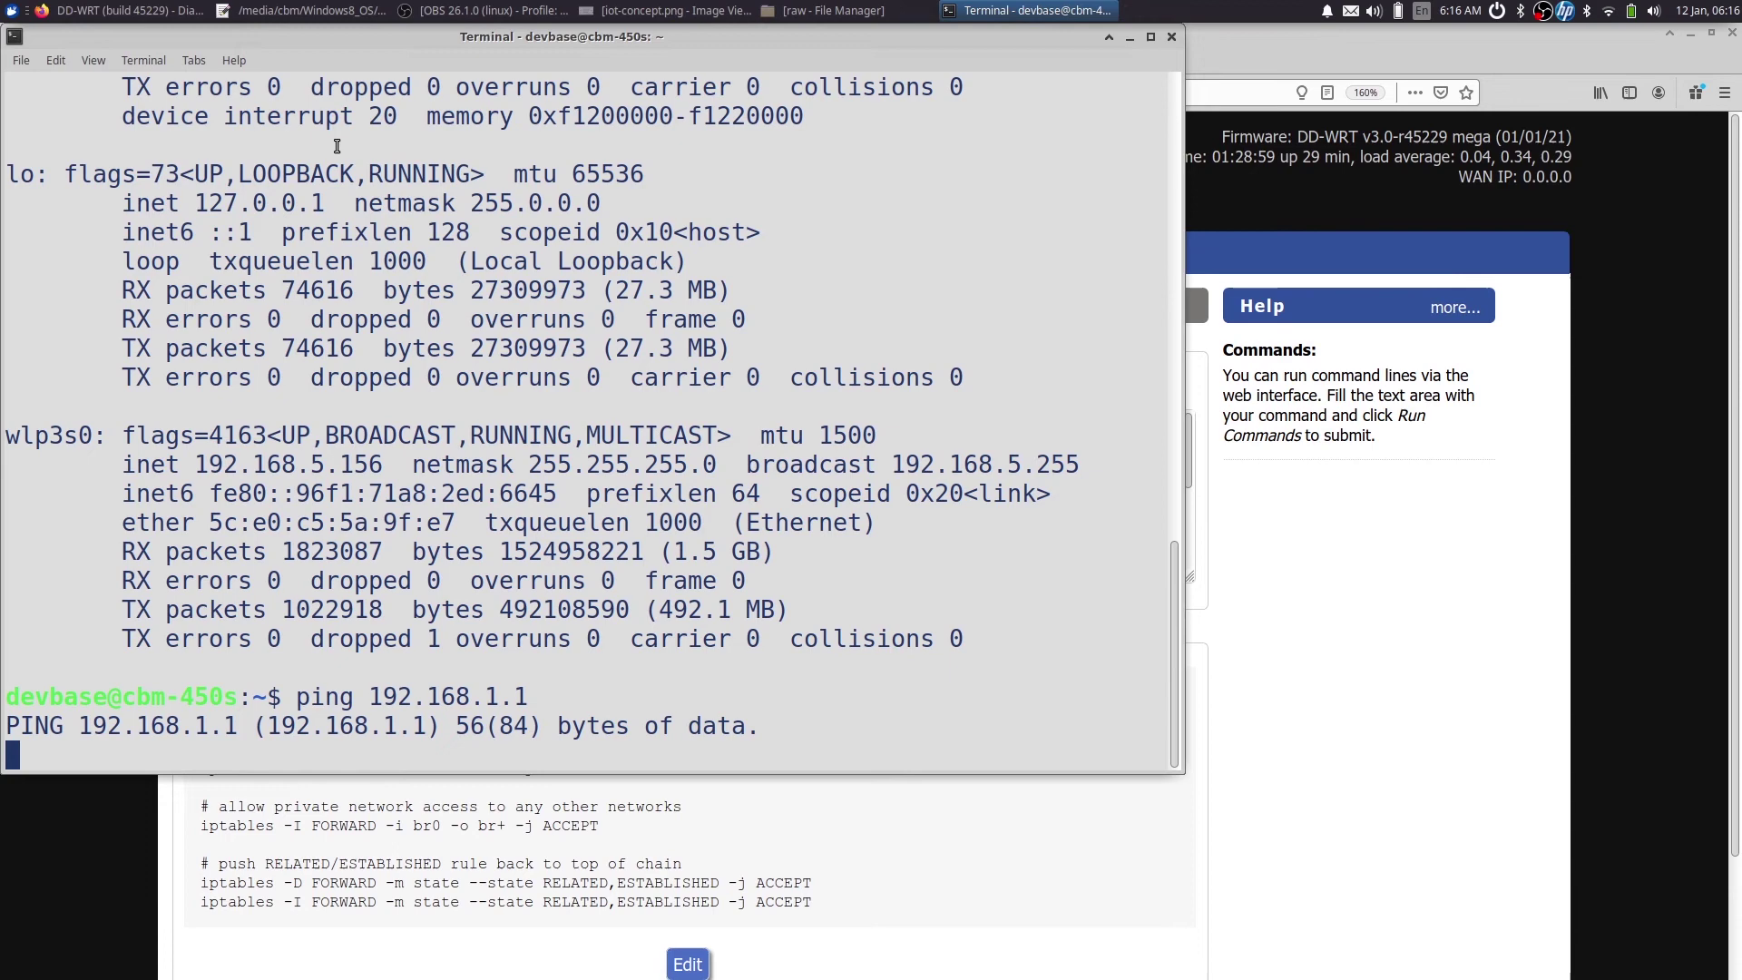
key("ctrl+c")
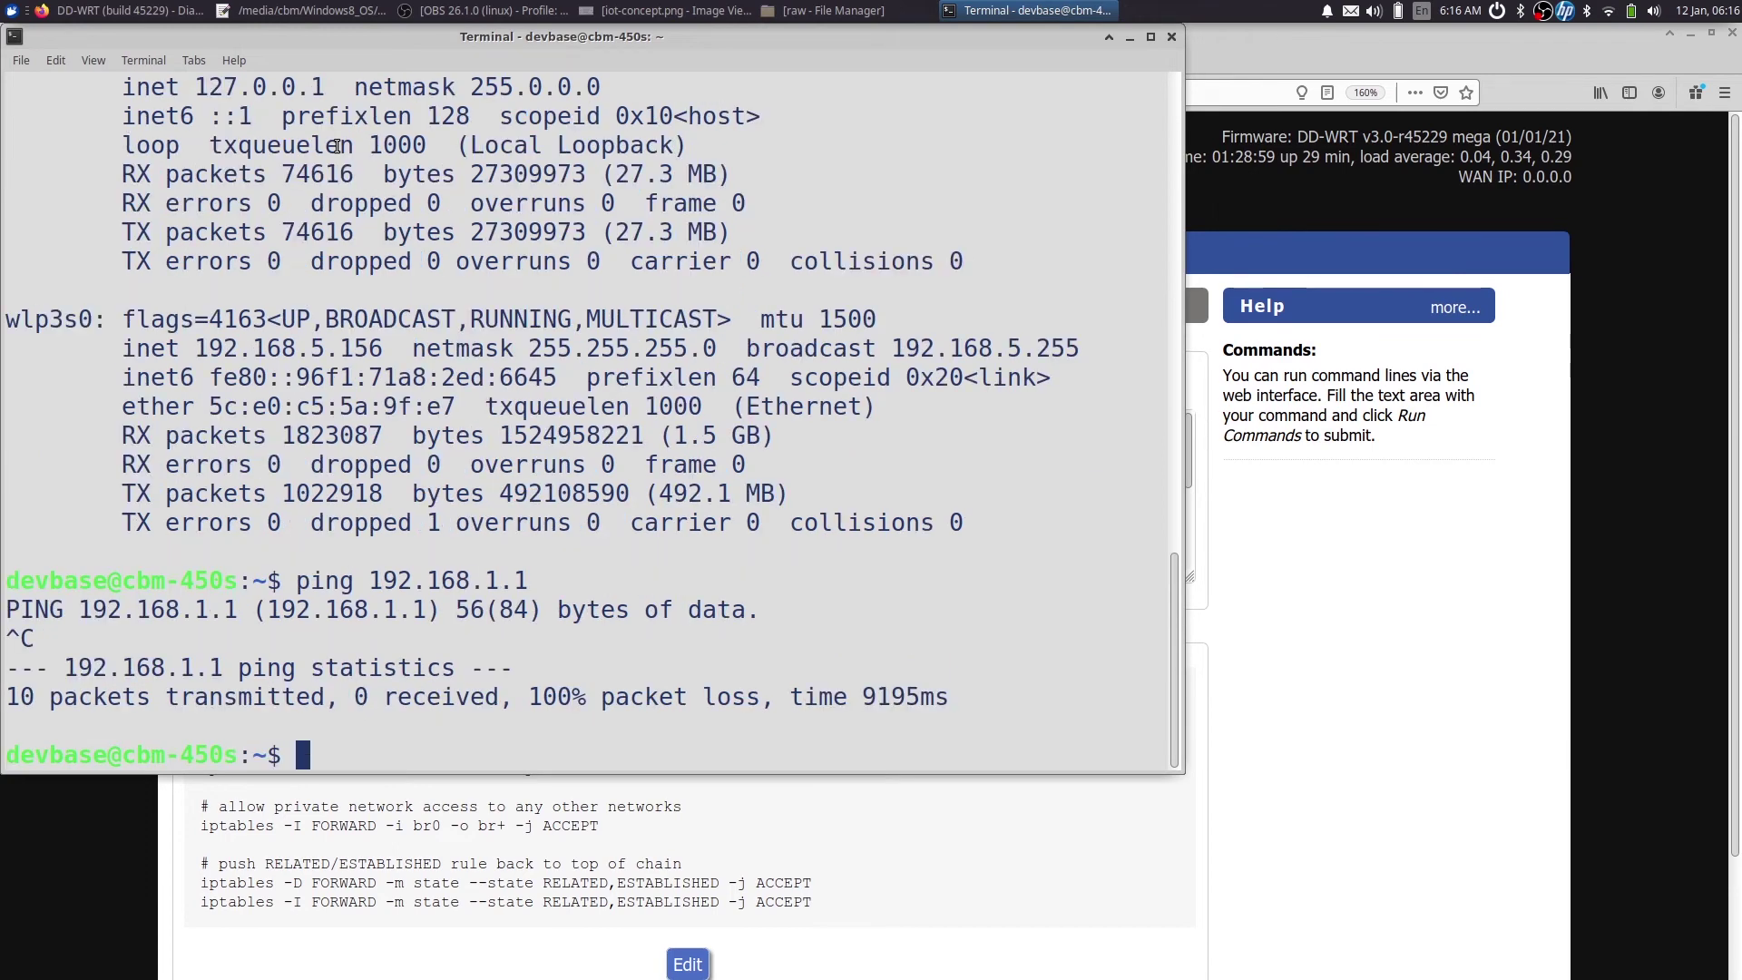
type("ifconfig")
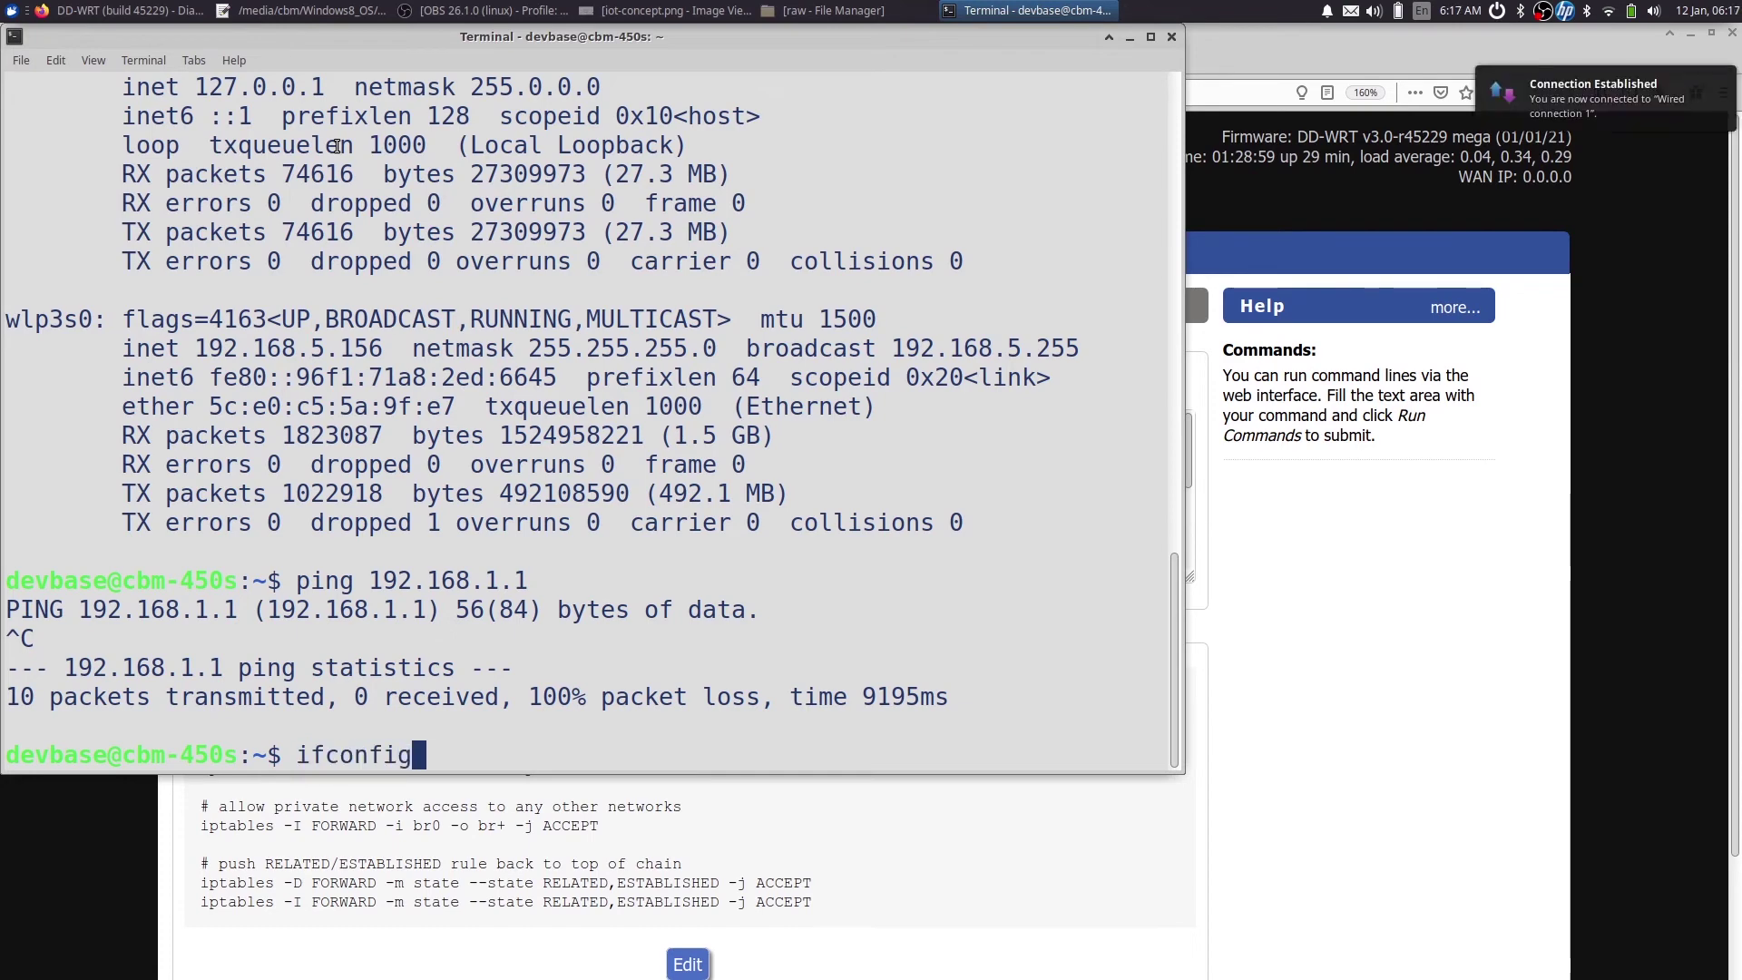
key("Return")
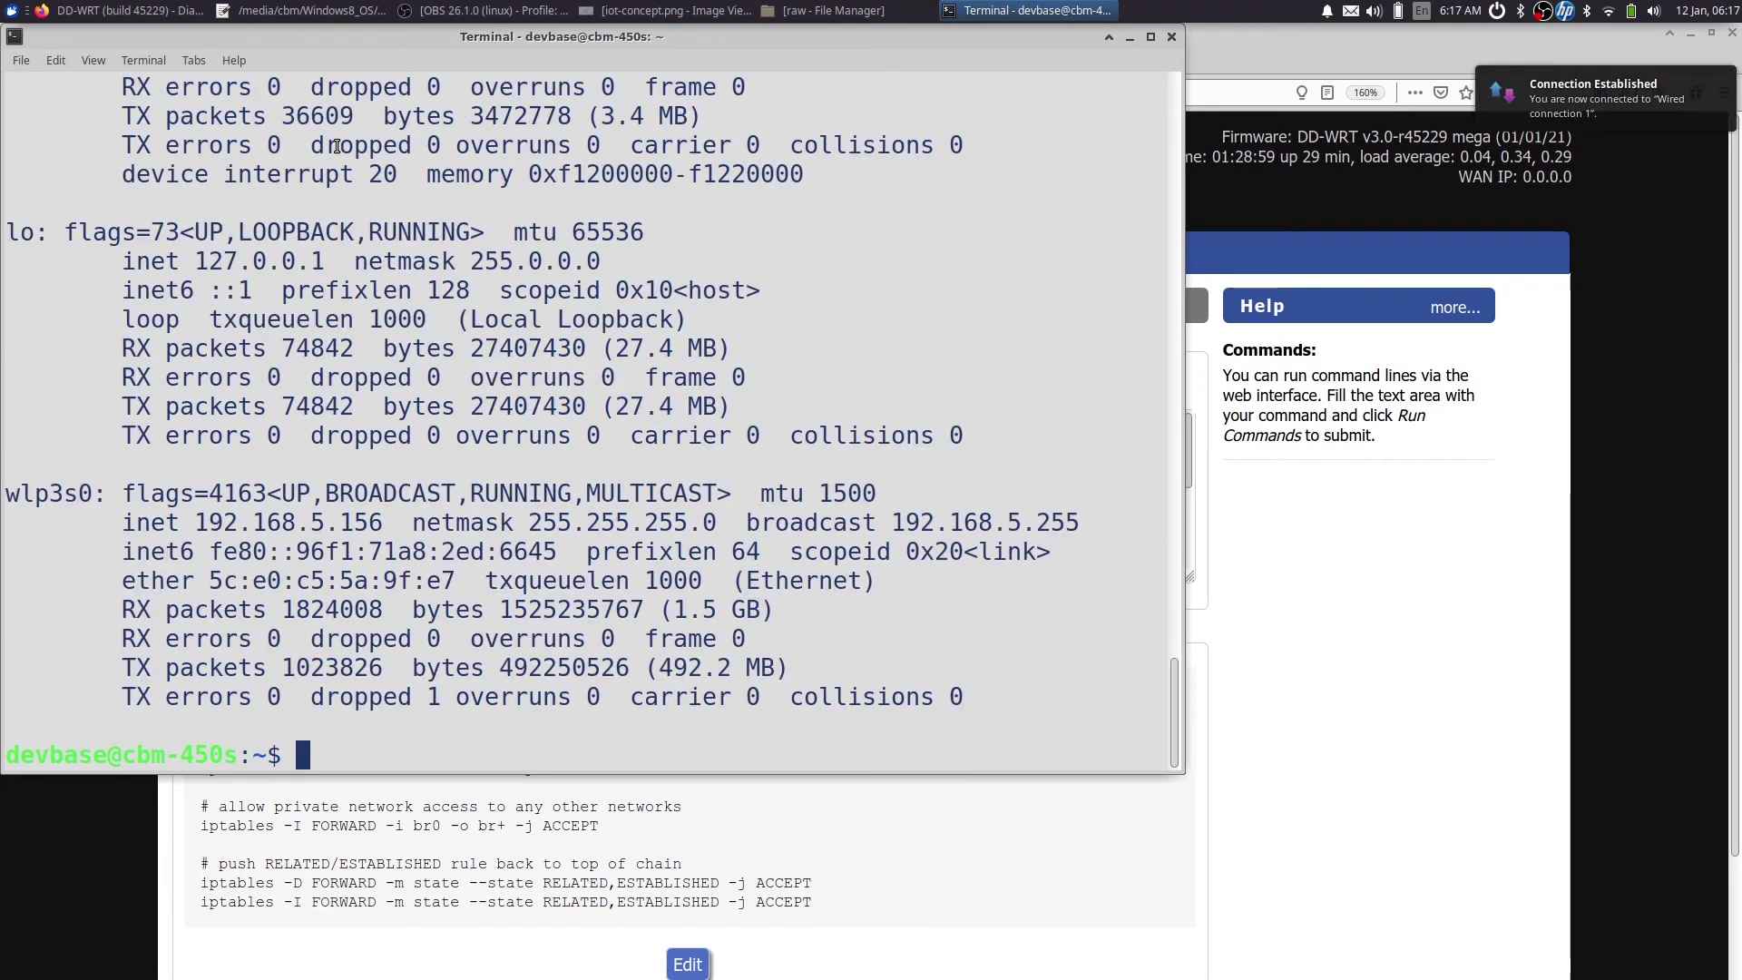
scroll(277, 228, "up", 2)
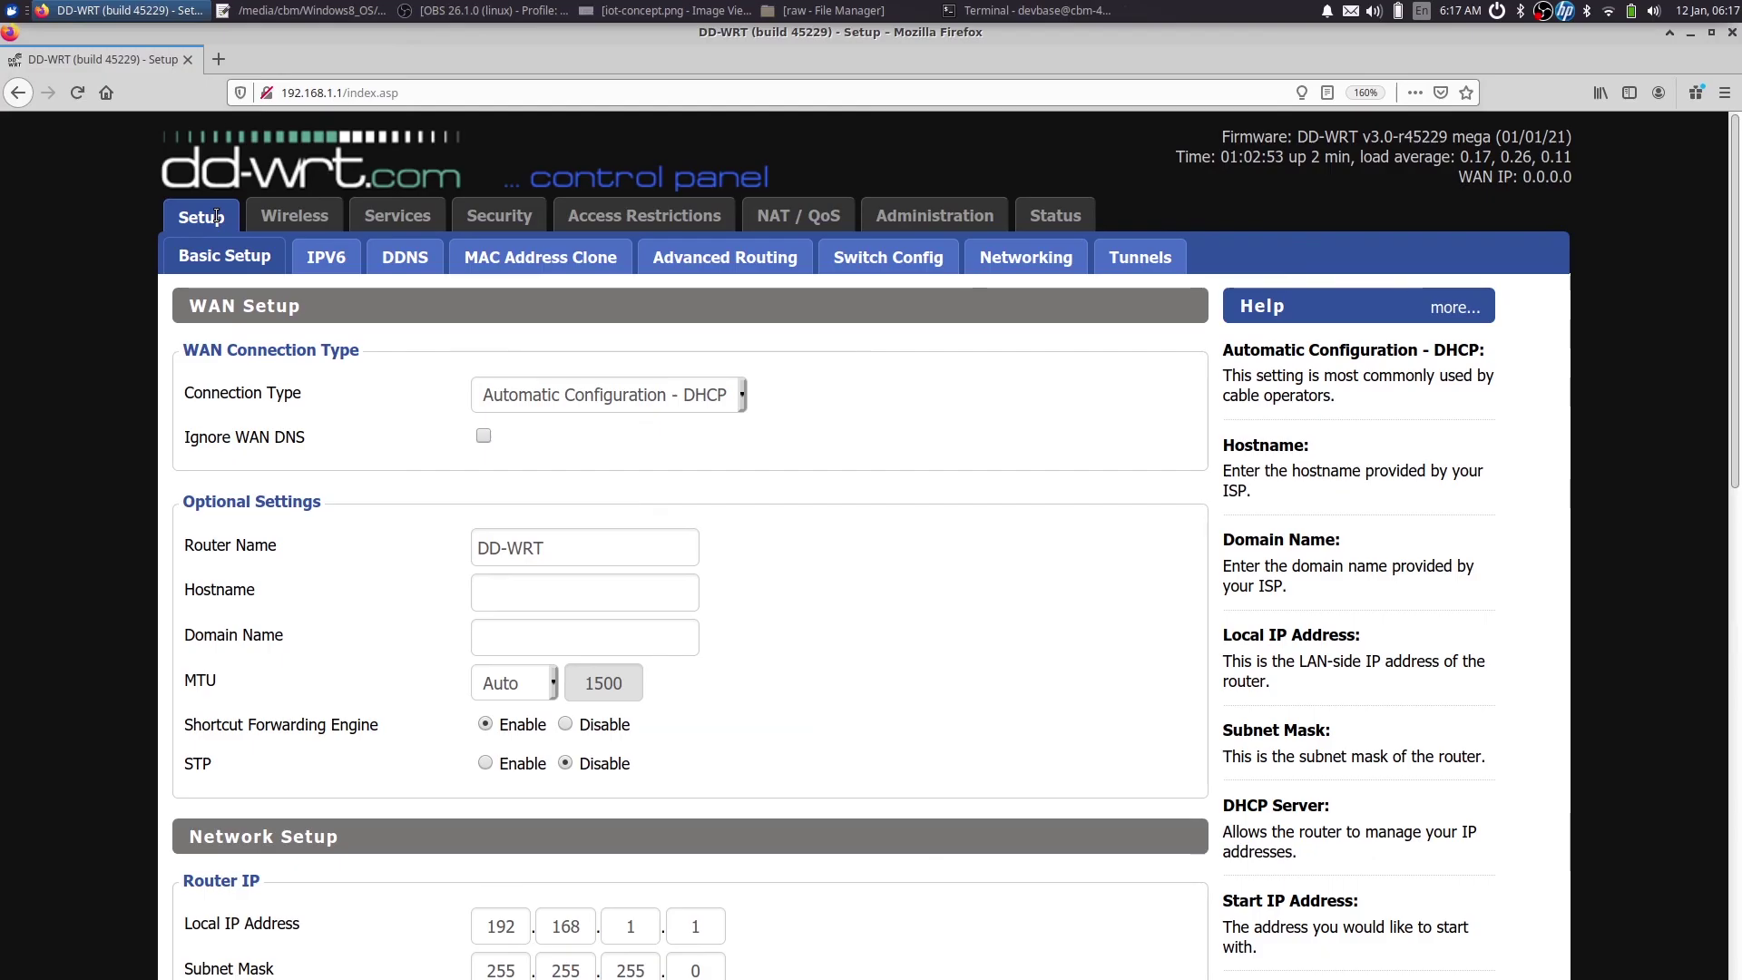
Step: Add a virtual access point on wl0 and rename its SSID to dd-wrt_iot
left_click(266, 216)
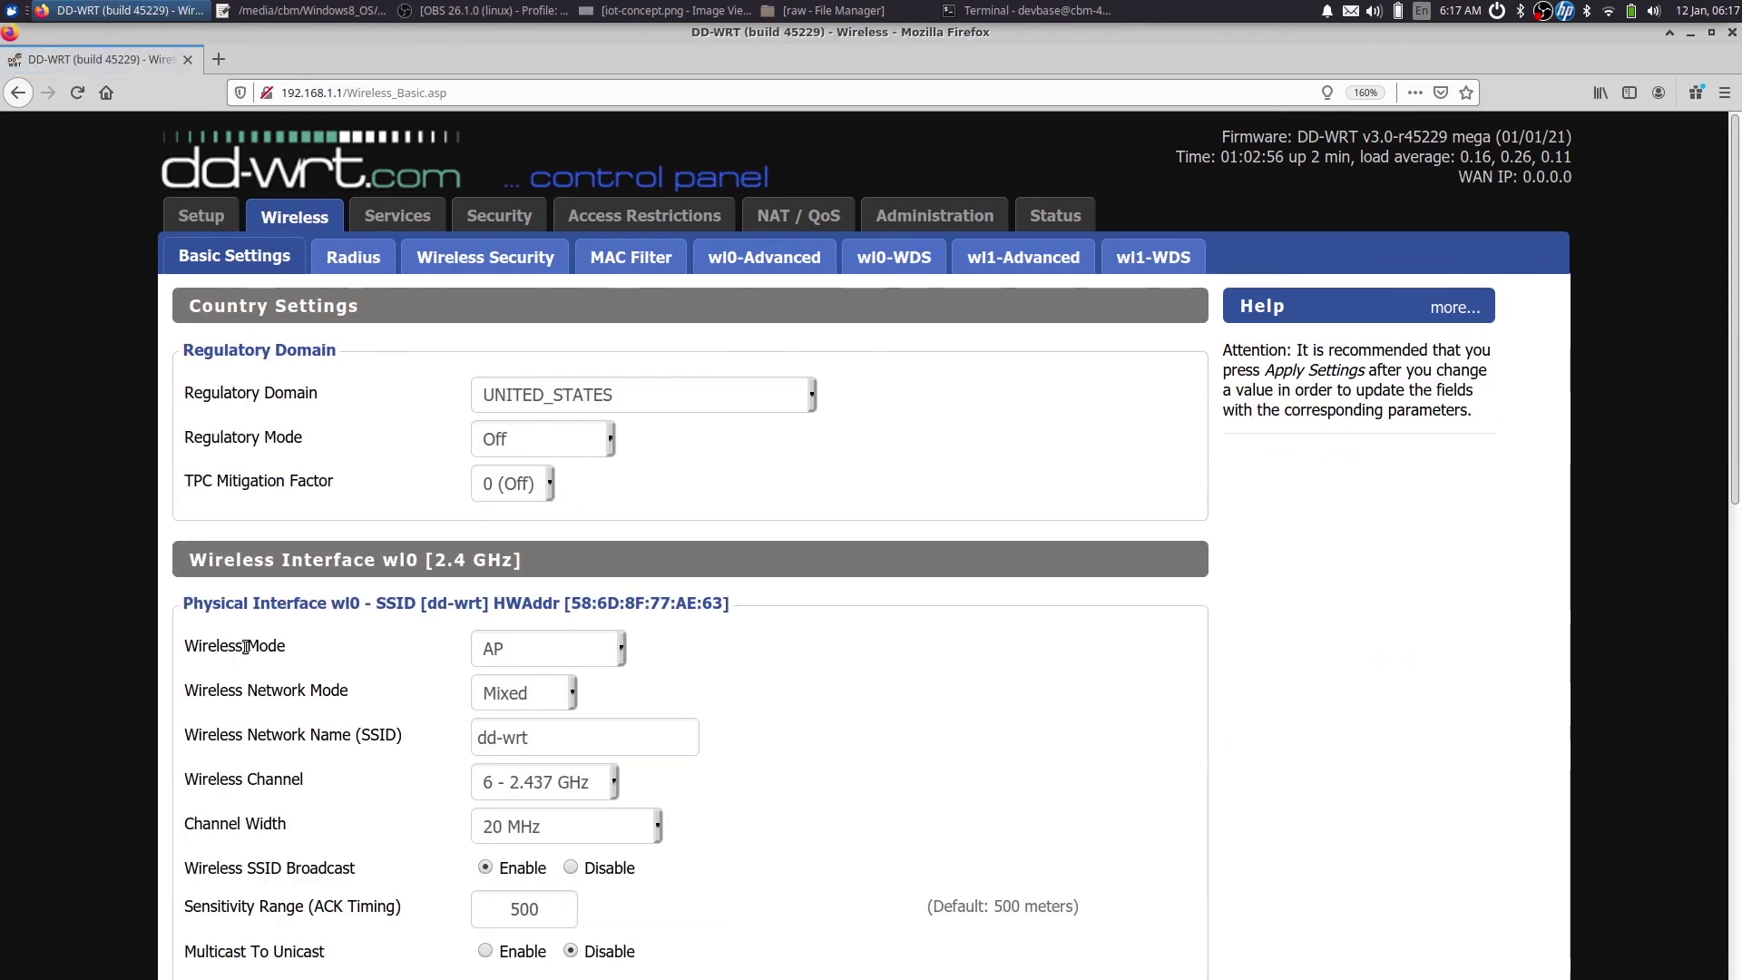
scroll(379, 812, "down", 3)
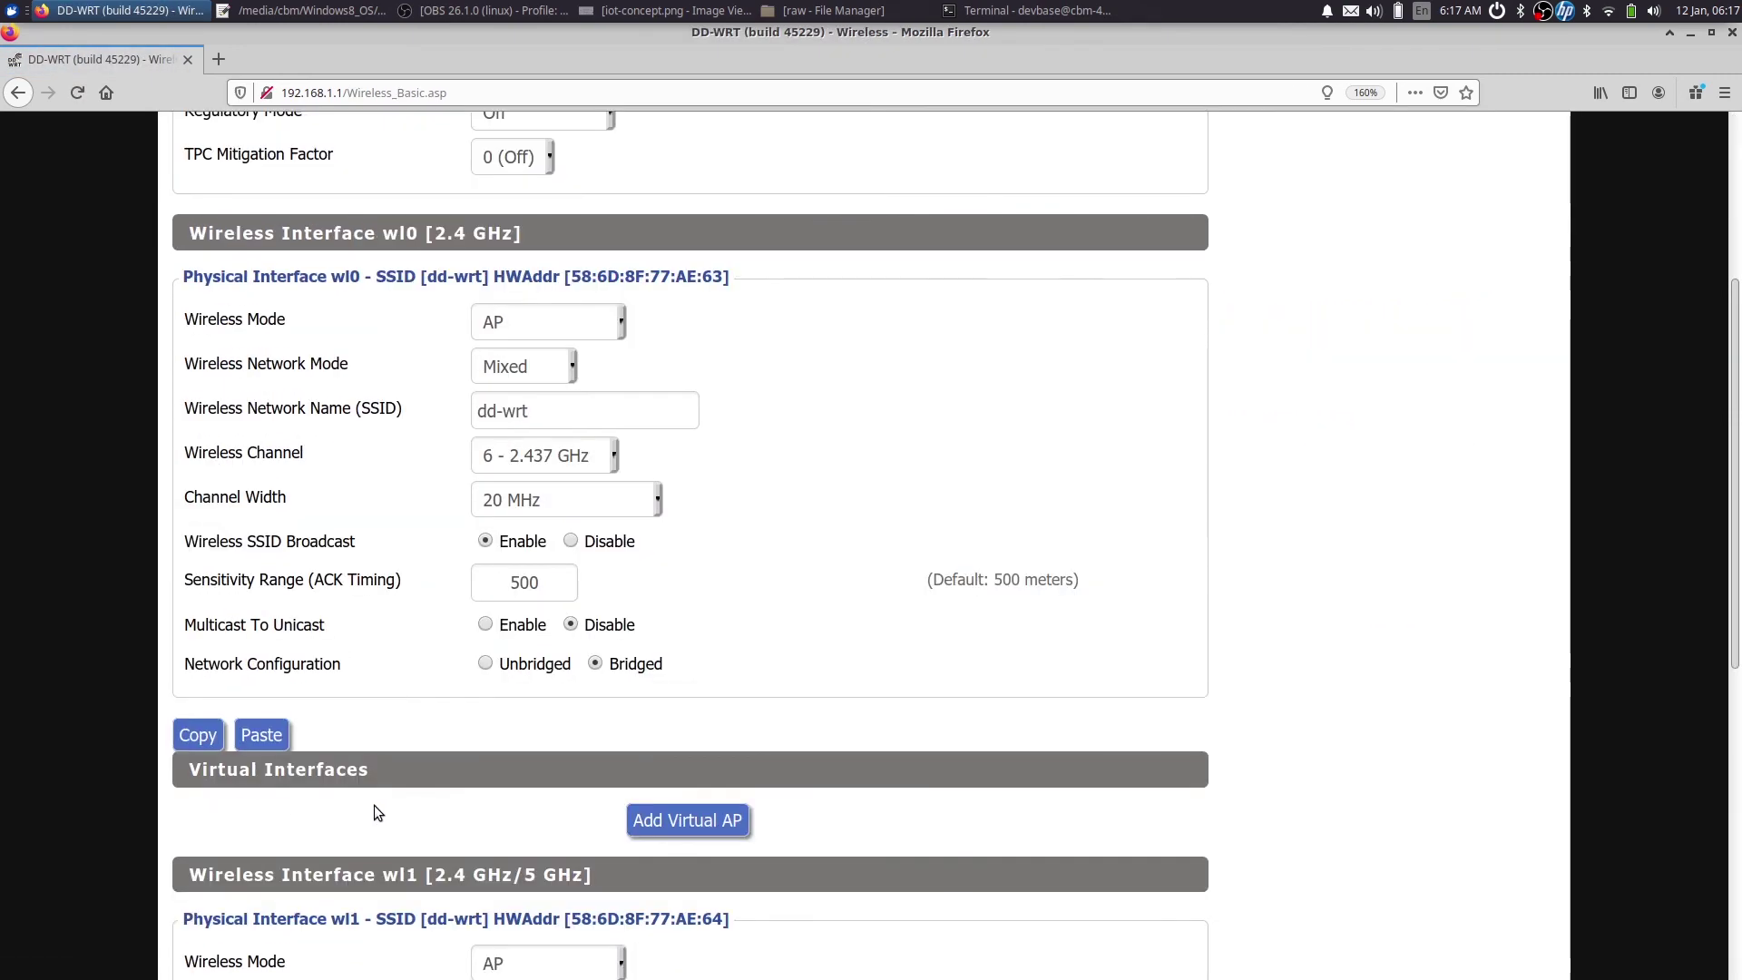
left_click(687, 826)
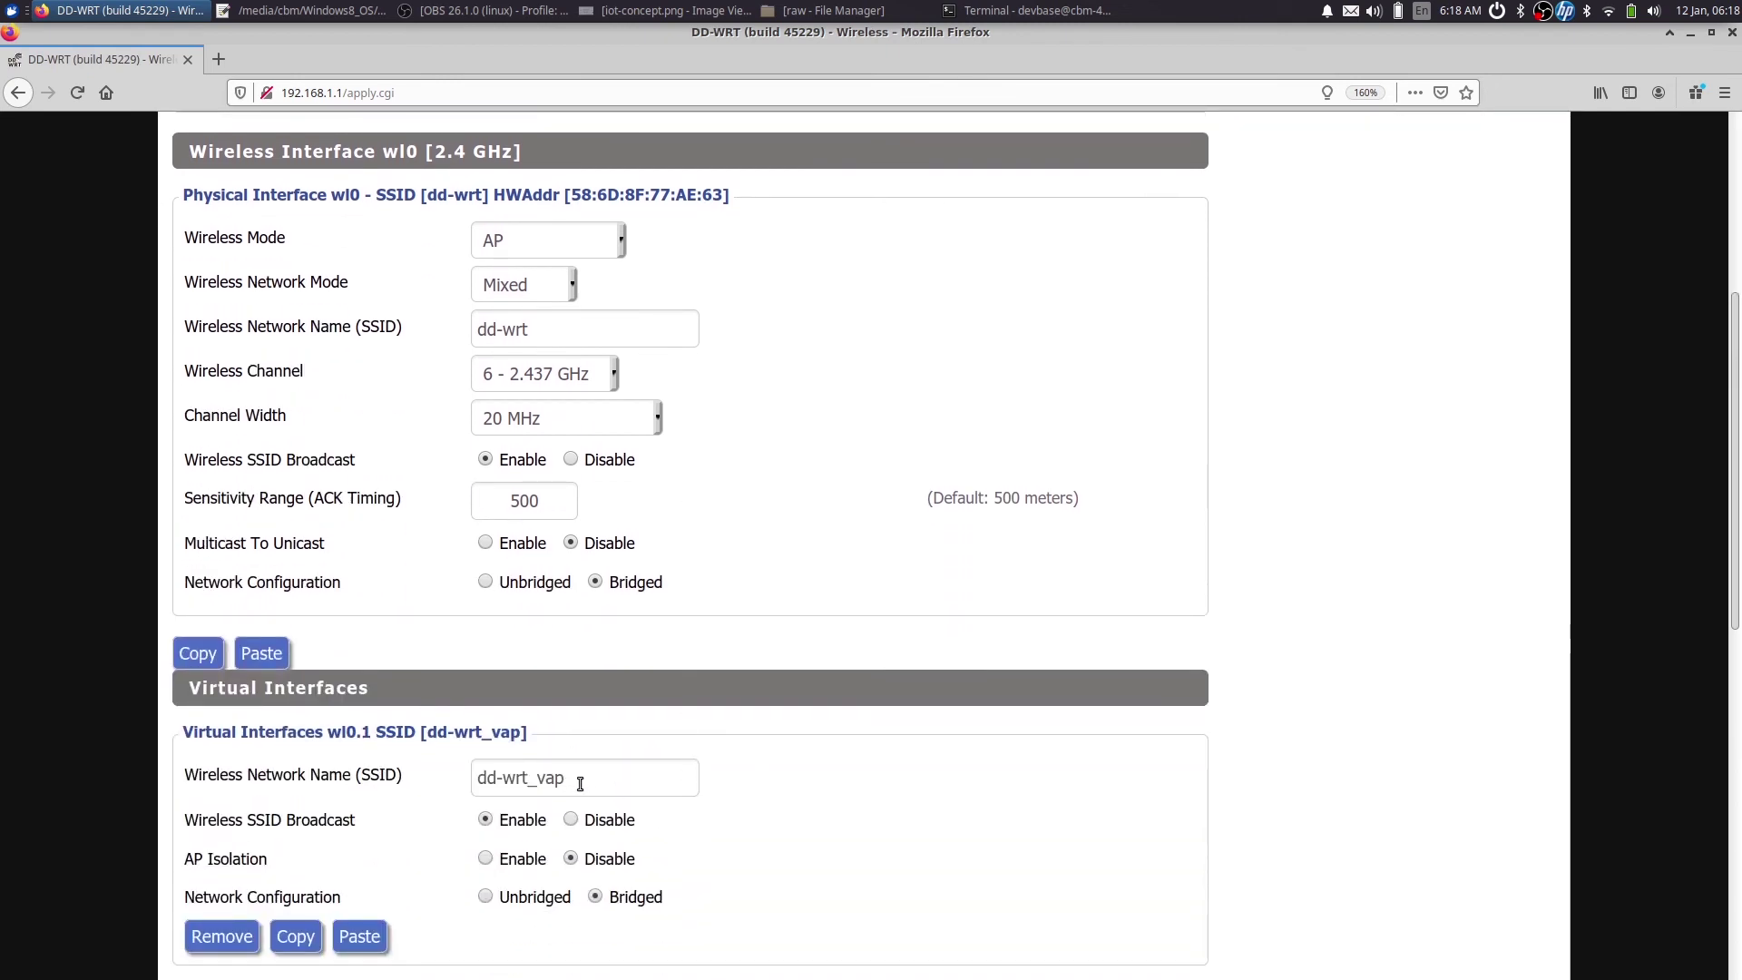
left_click_drag(534, 781, 579, 783)
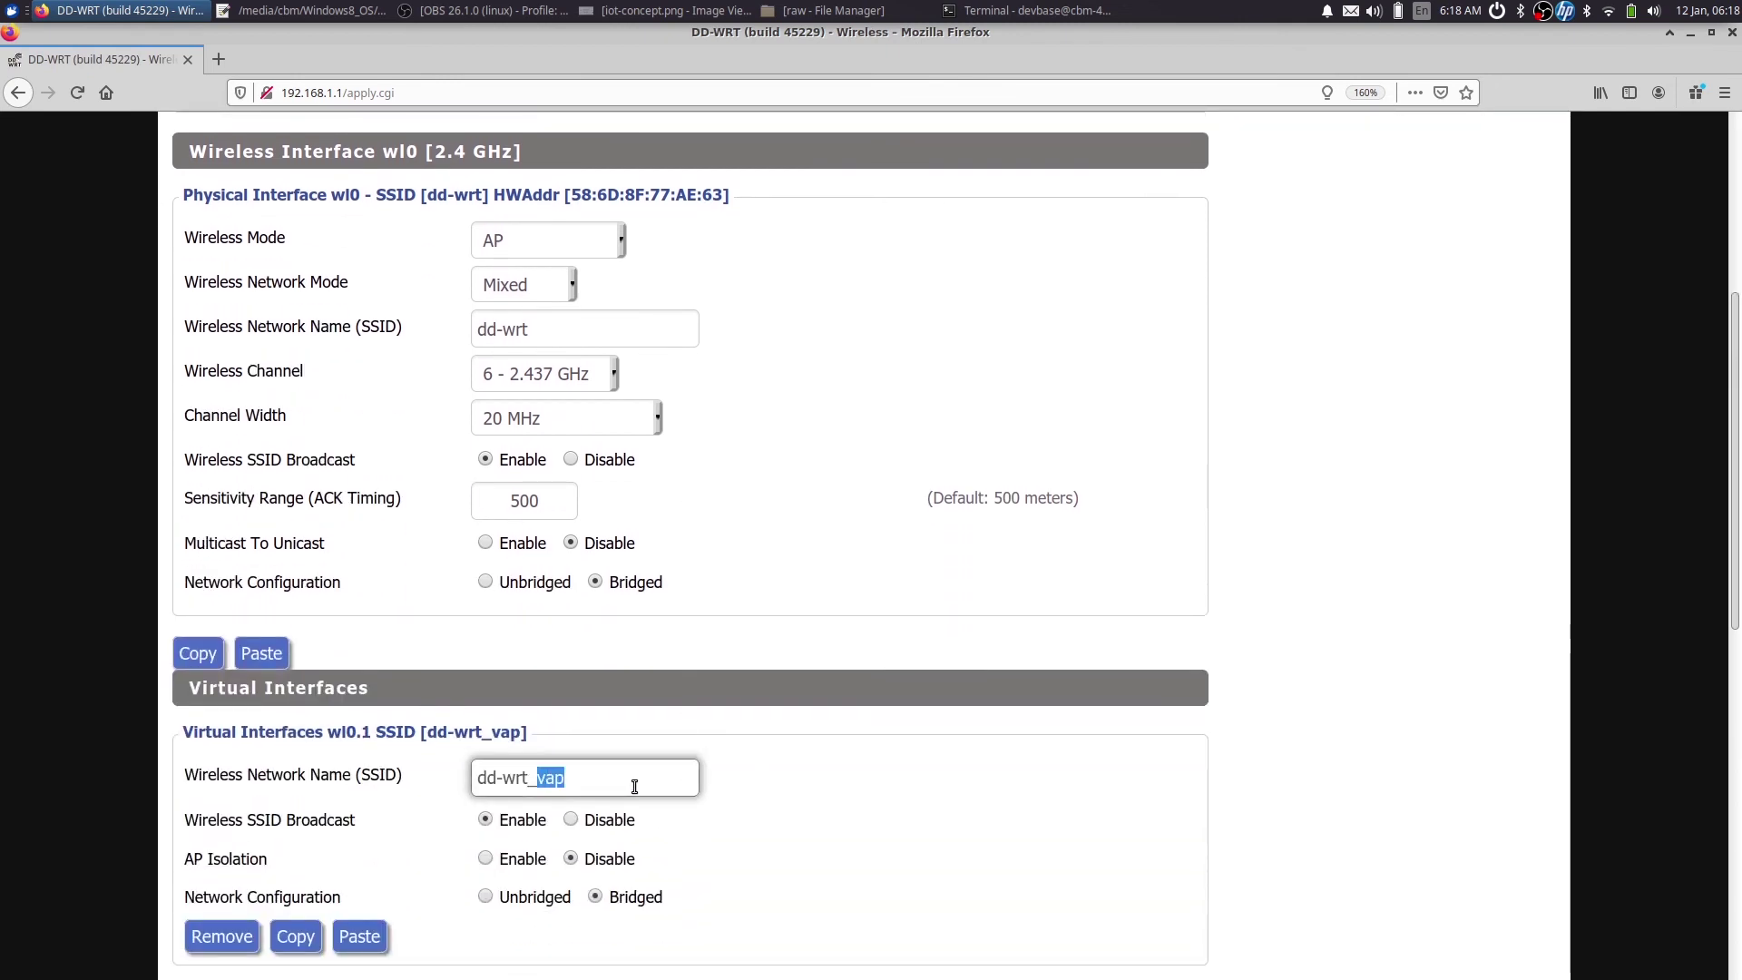
type("iot")
Step: Check the new wl0.1 interface, then save and apply the wireless settings
left_click_drag(190, 145, 354, 170)
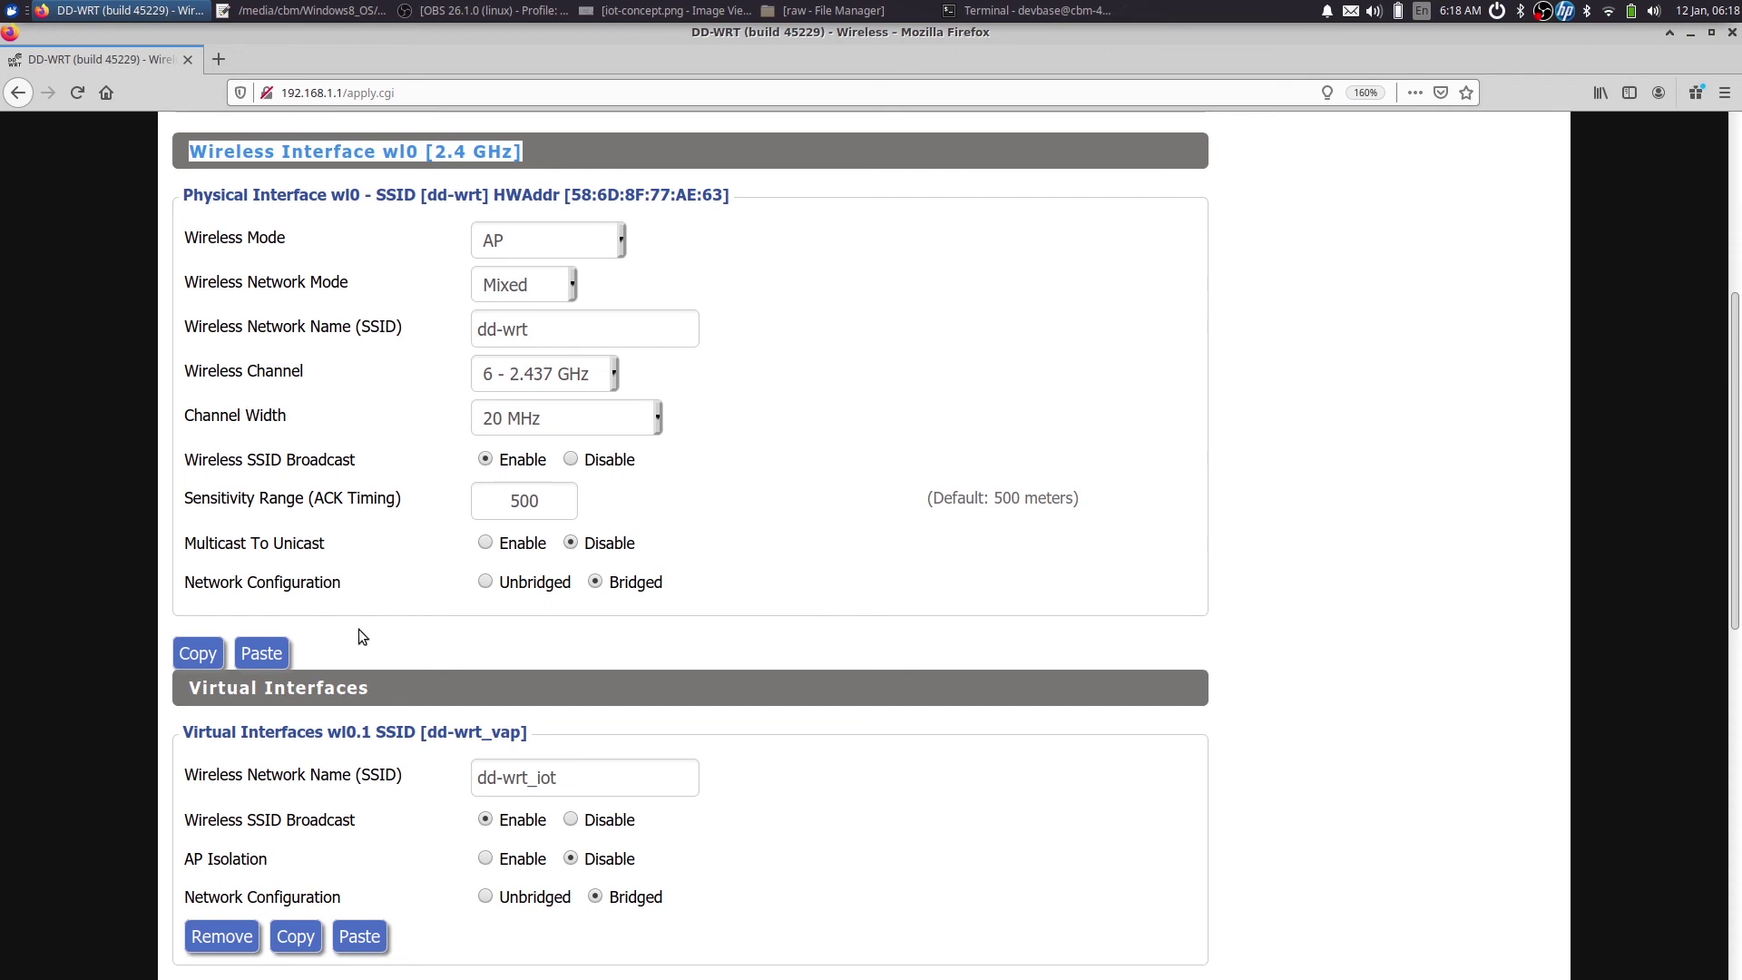
scroll(648, 812, "down", 5)
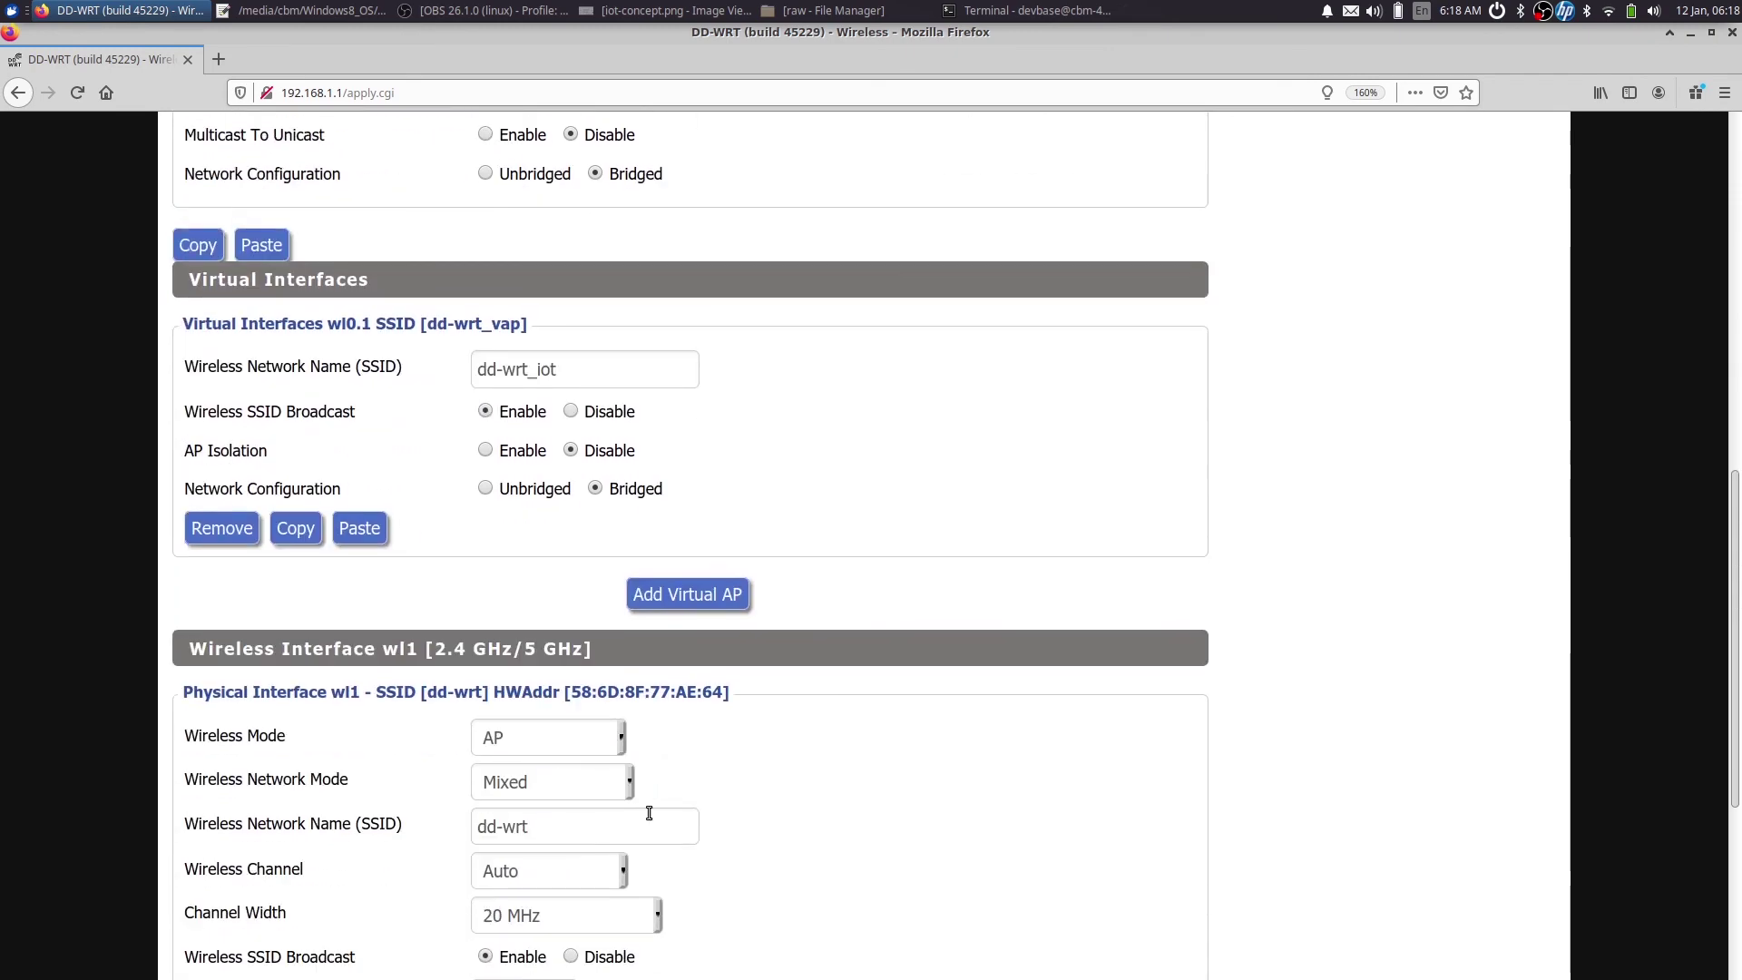
scroll(649, 813, "down", 3)
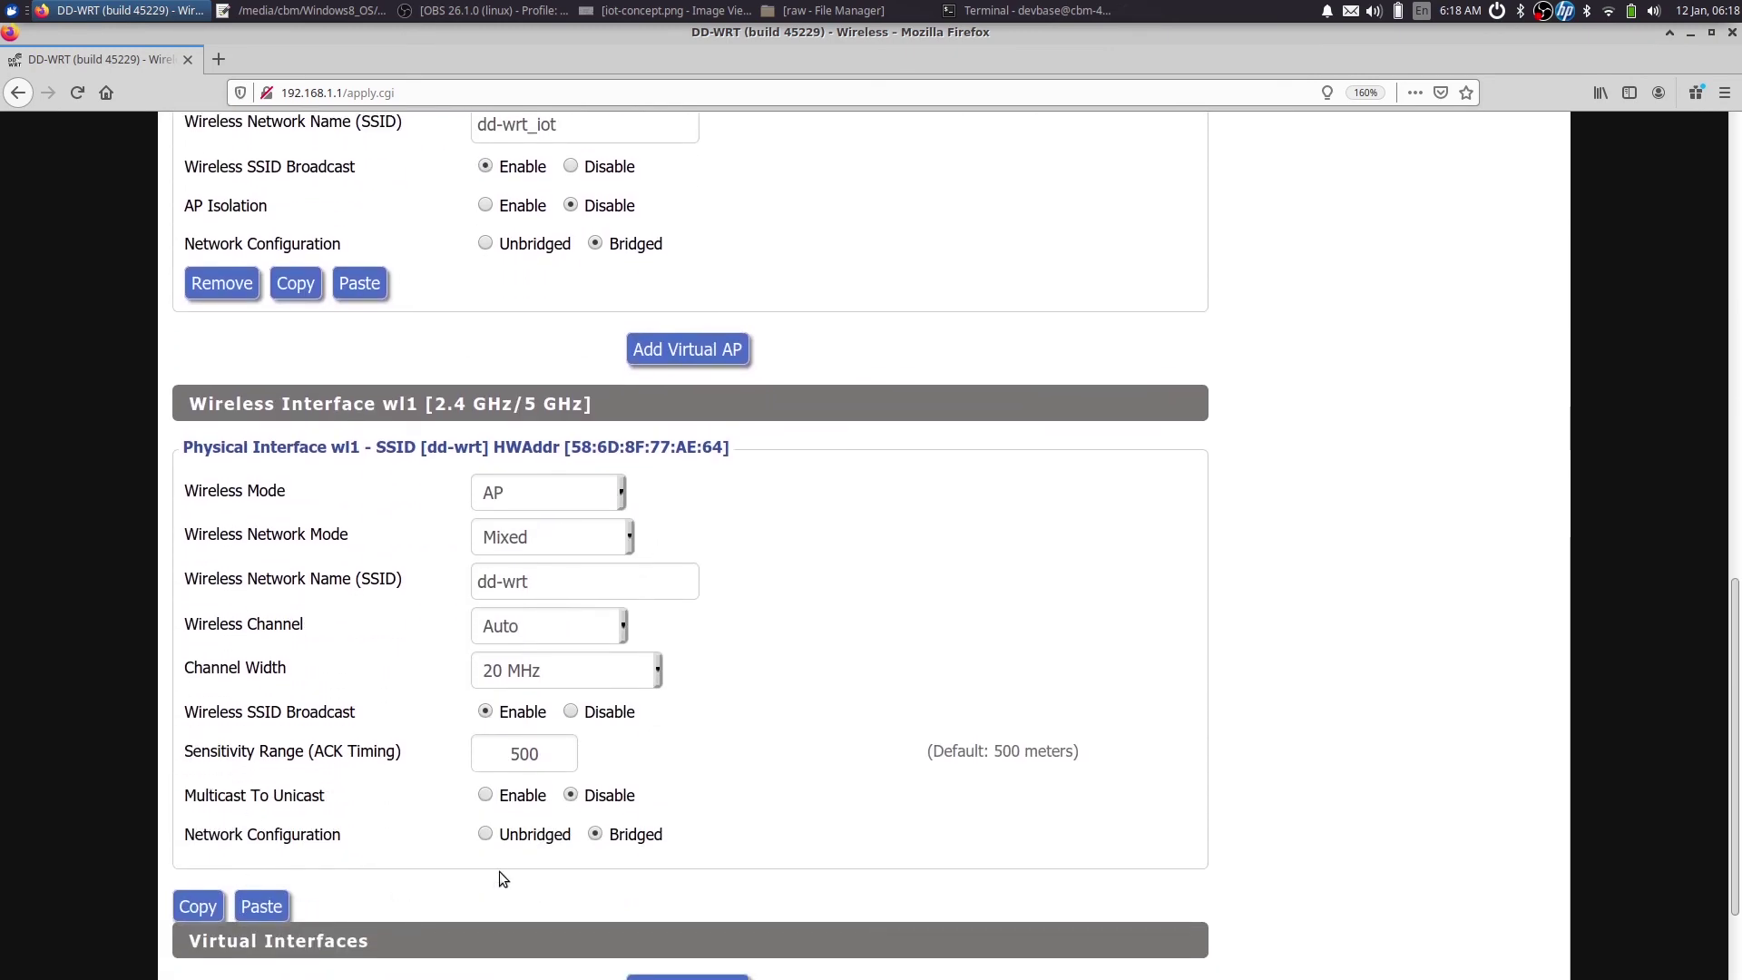
scroll(545, 894, "down", 2)
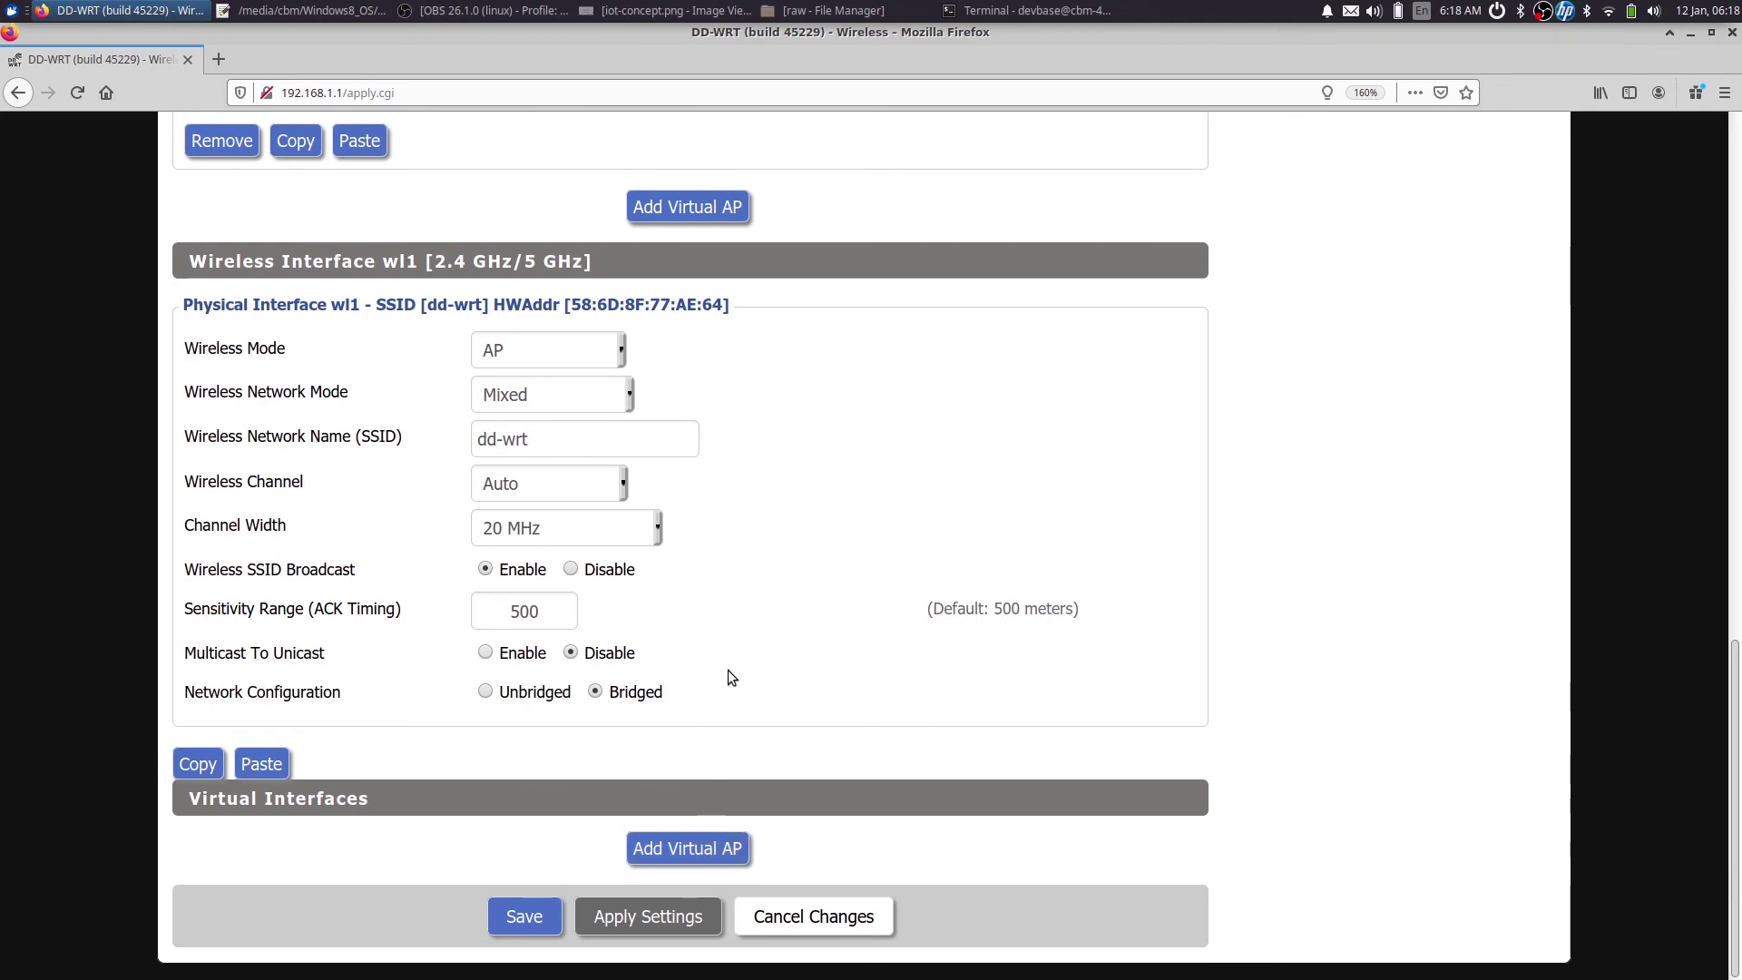
scroll(732, 679, "up", 6)
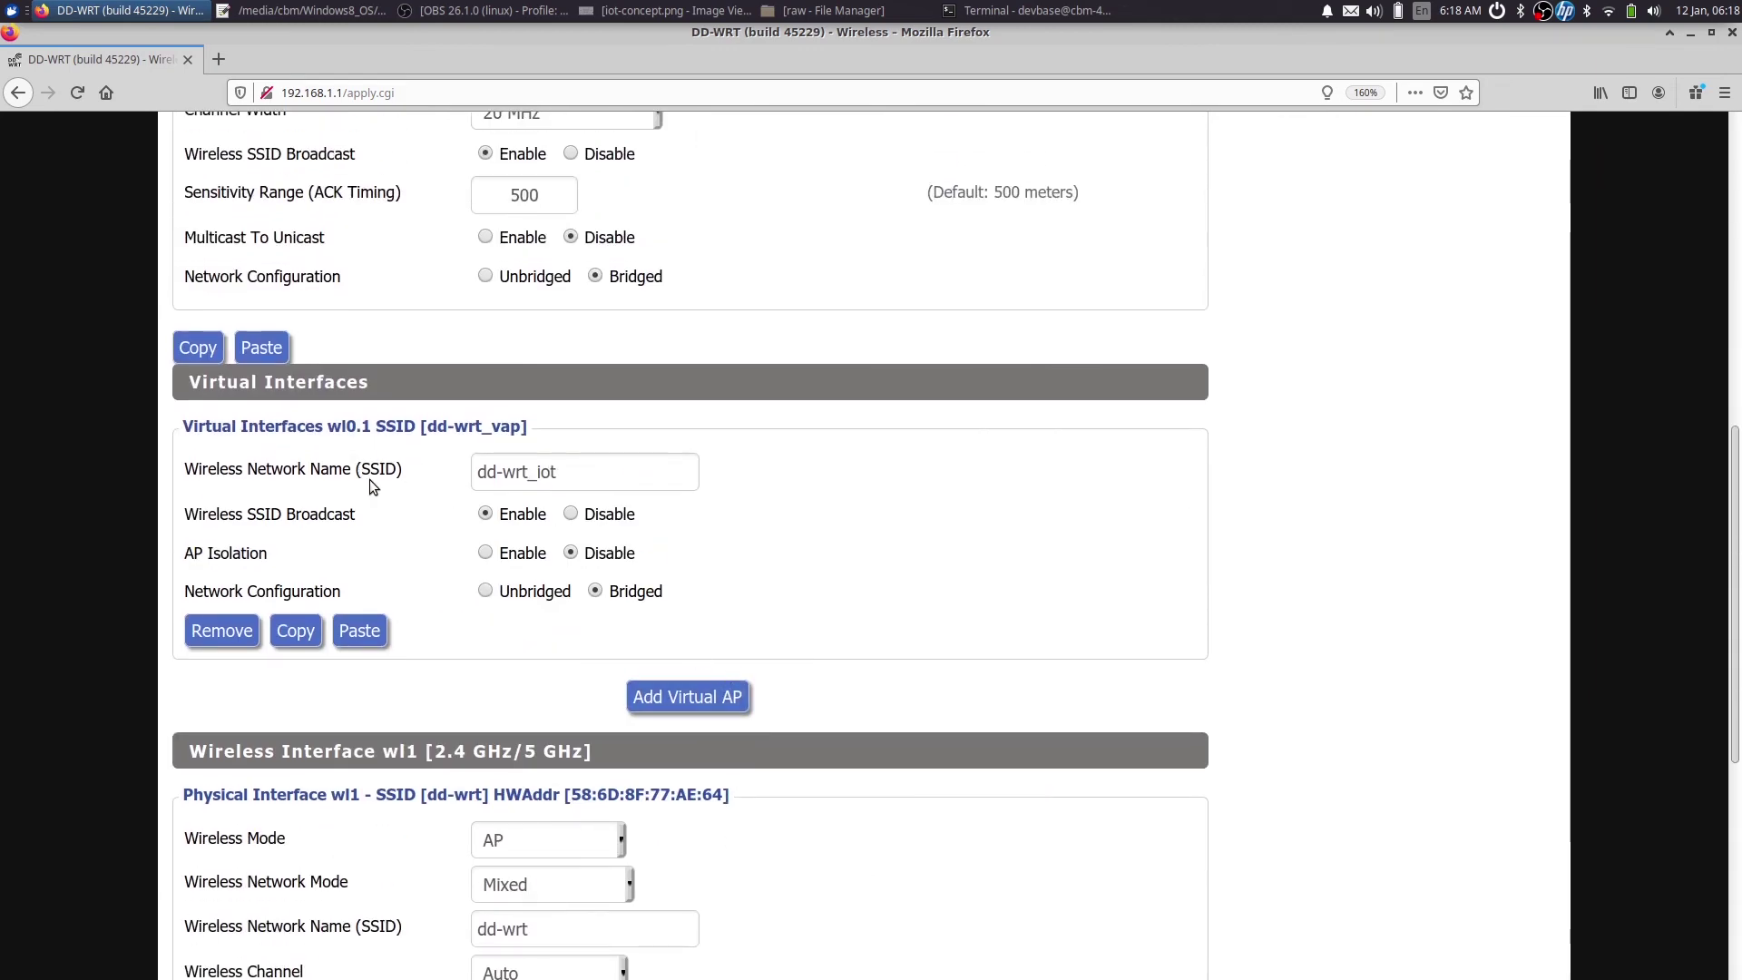
scroll(369, 479, "up", 1)
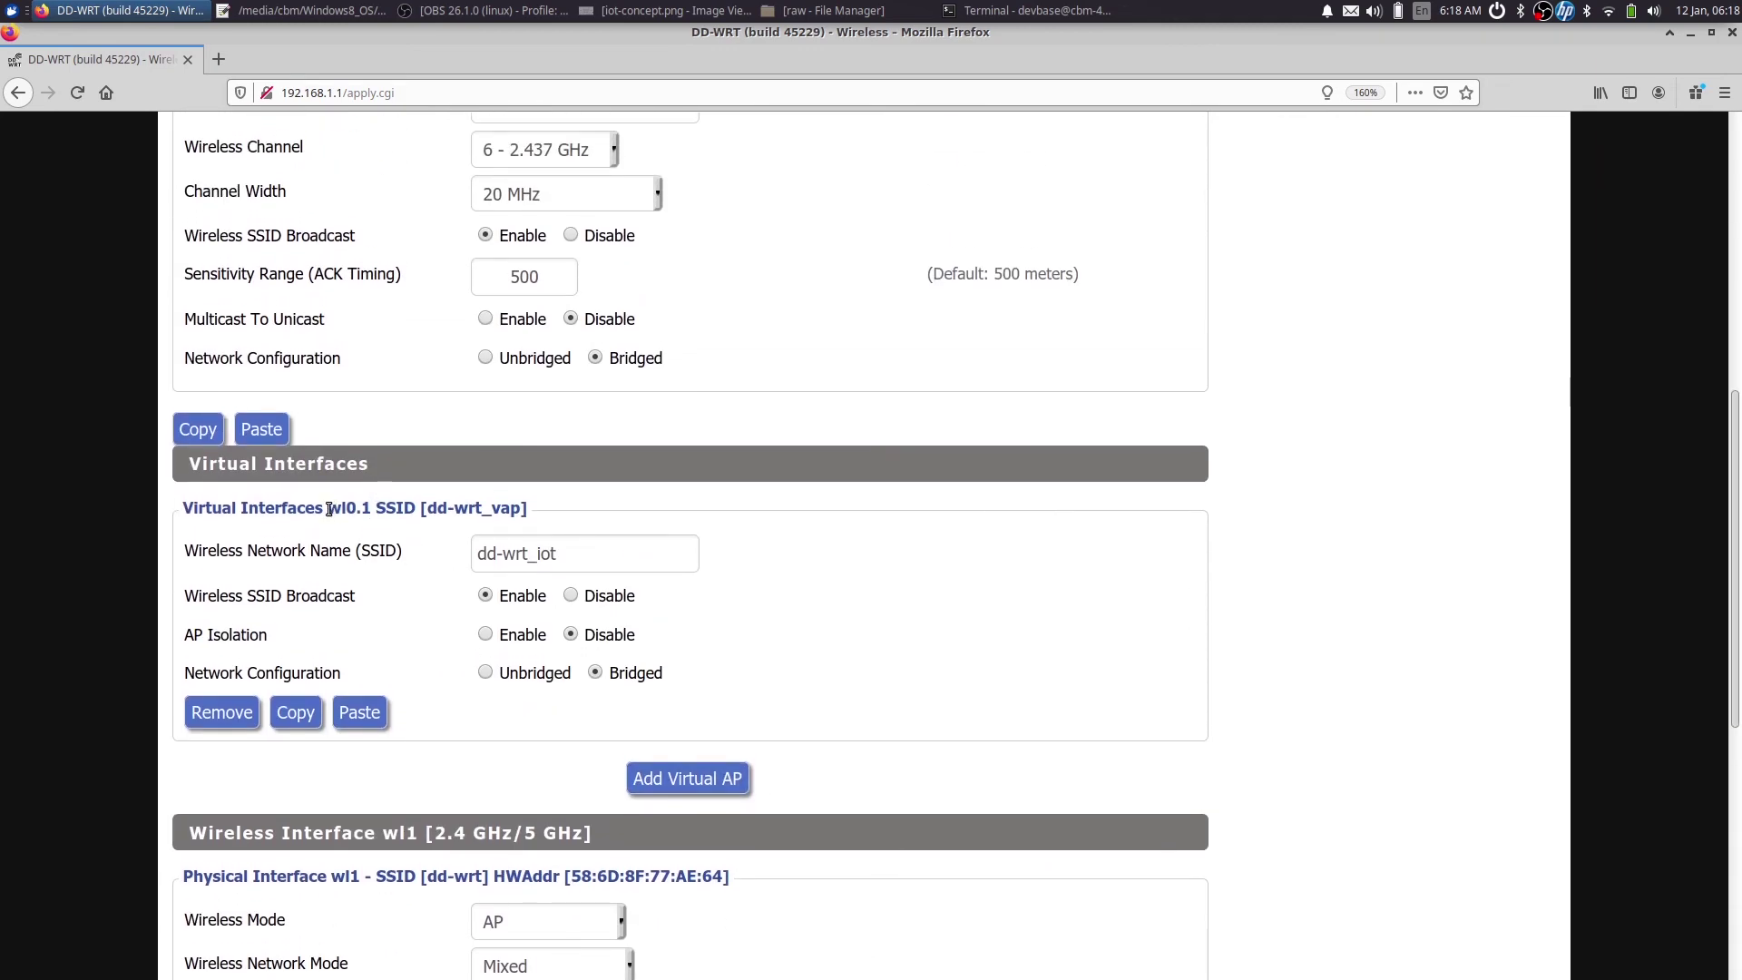
left_click_drag(328, 509, 371, 509)
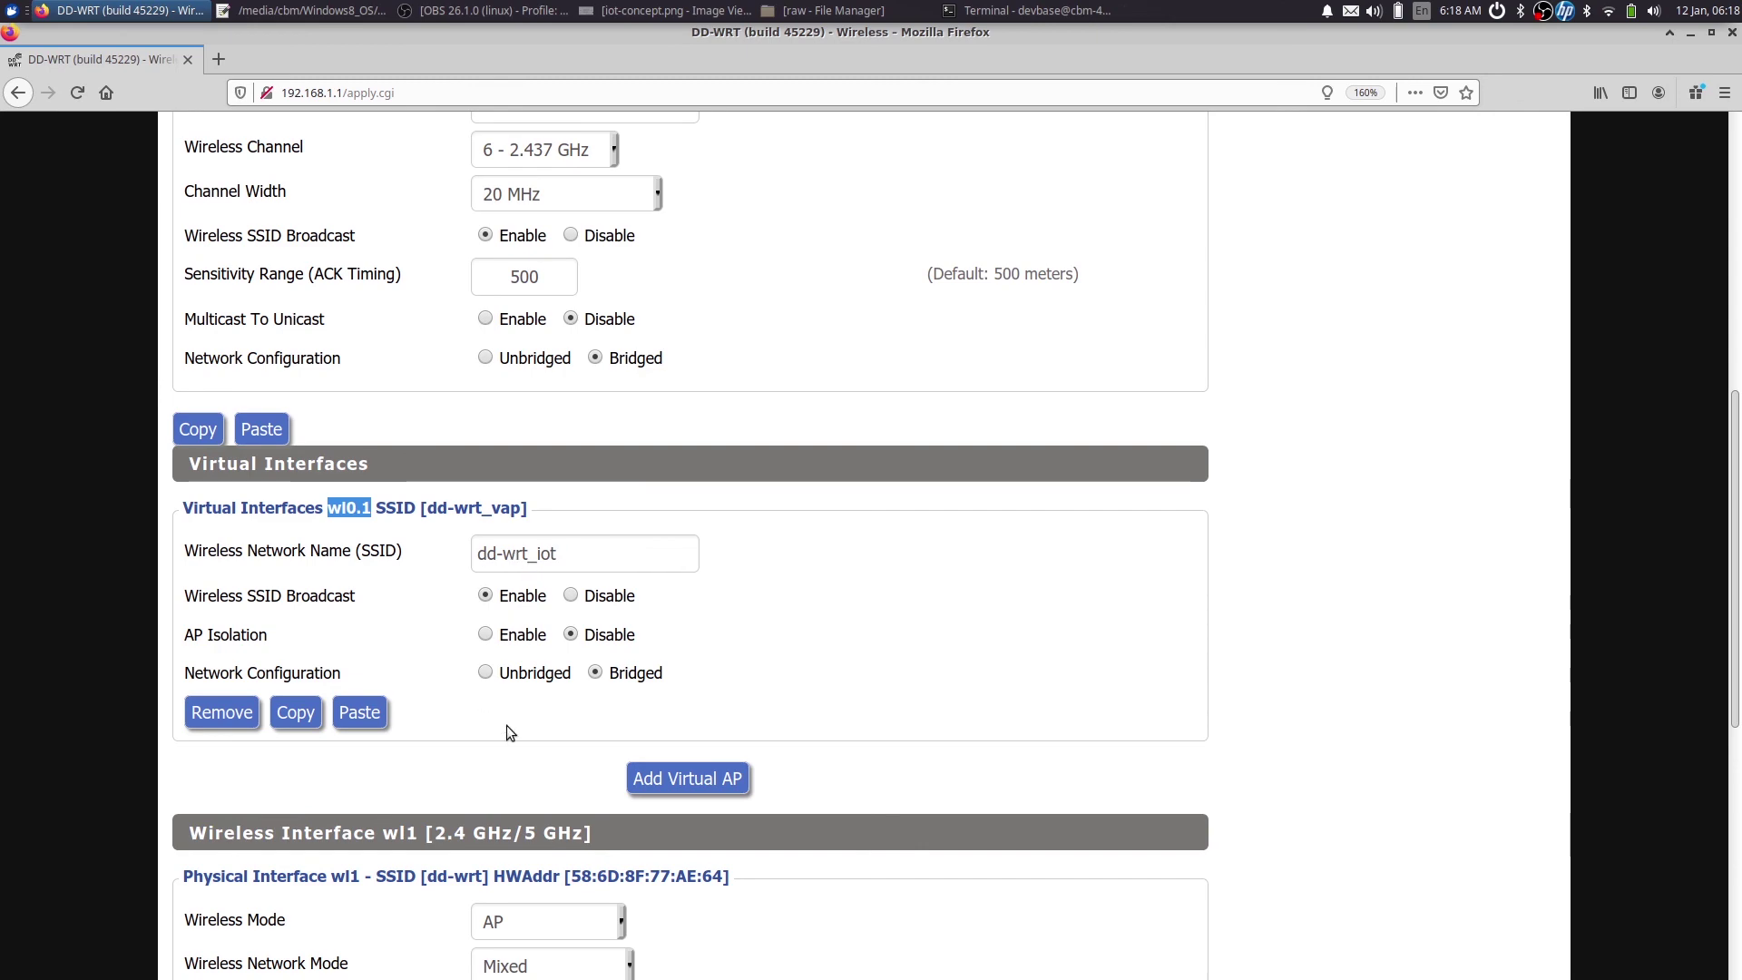
scroll(513, 734, "down", 5)
scroll(521, 742, "down", 1)
left_click(522, 919)
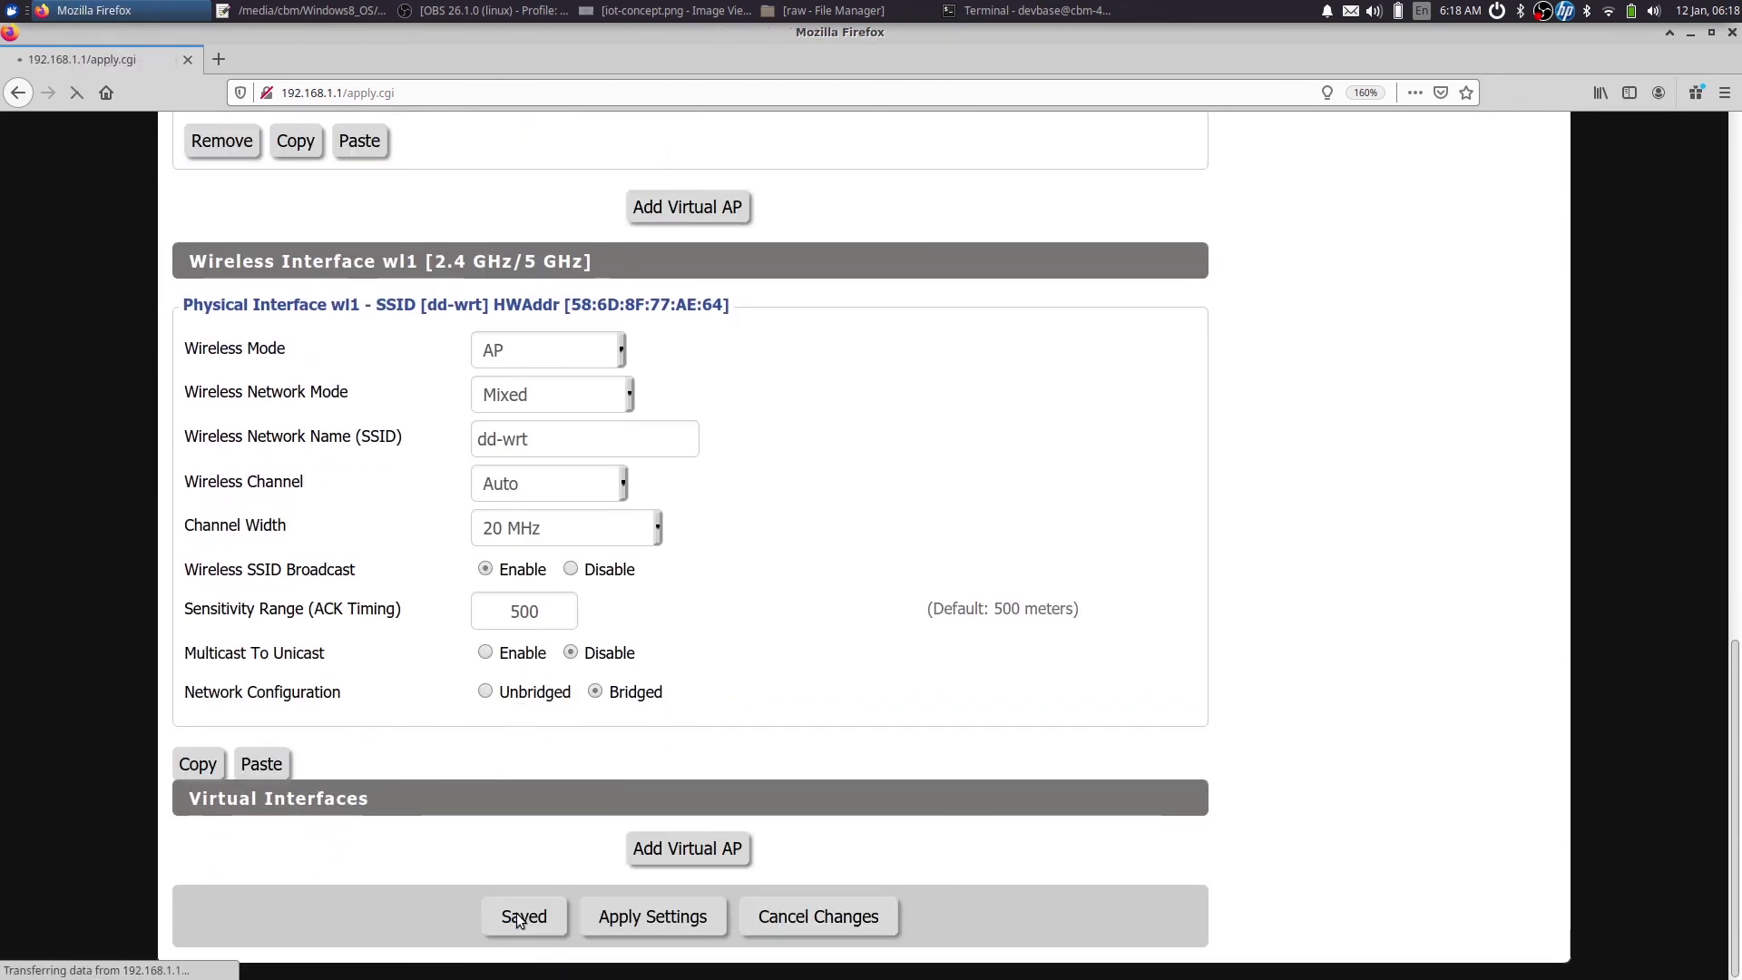
left_click(628, 918)
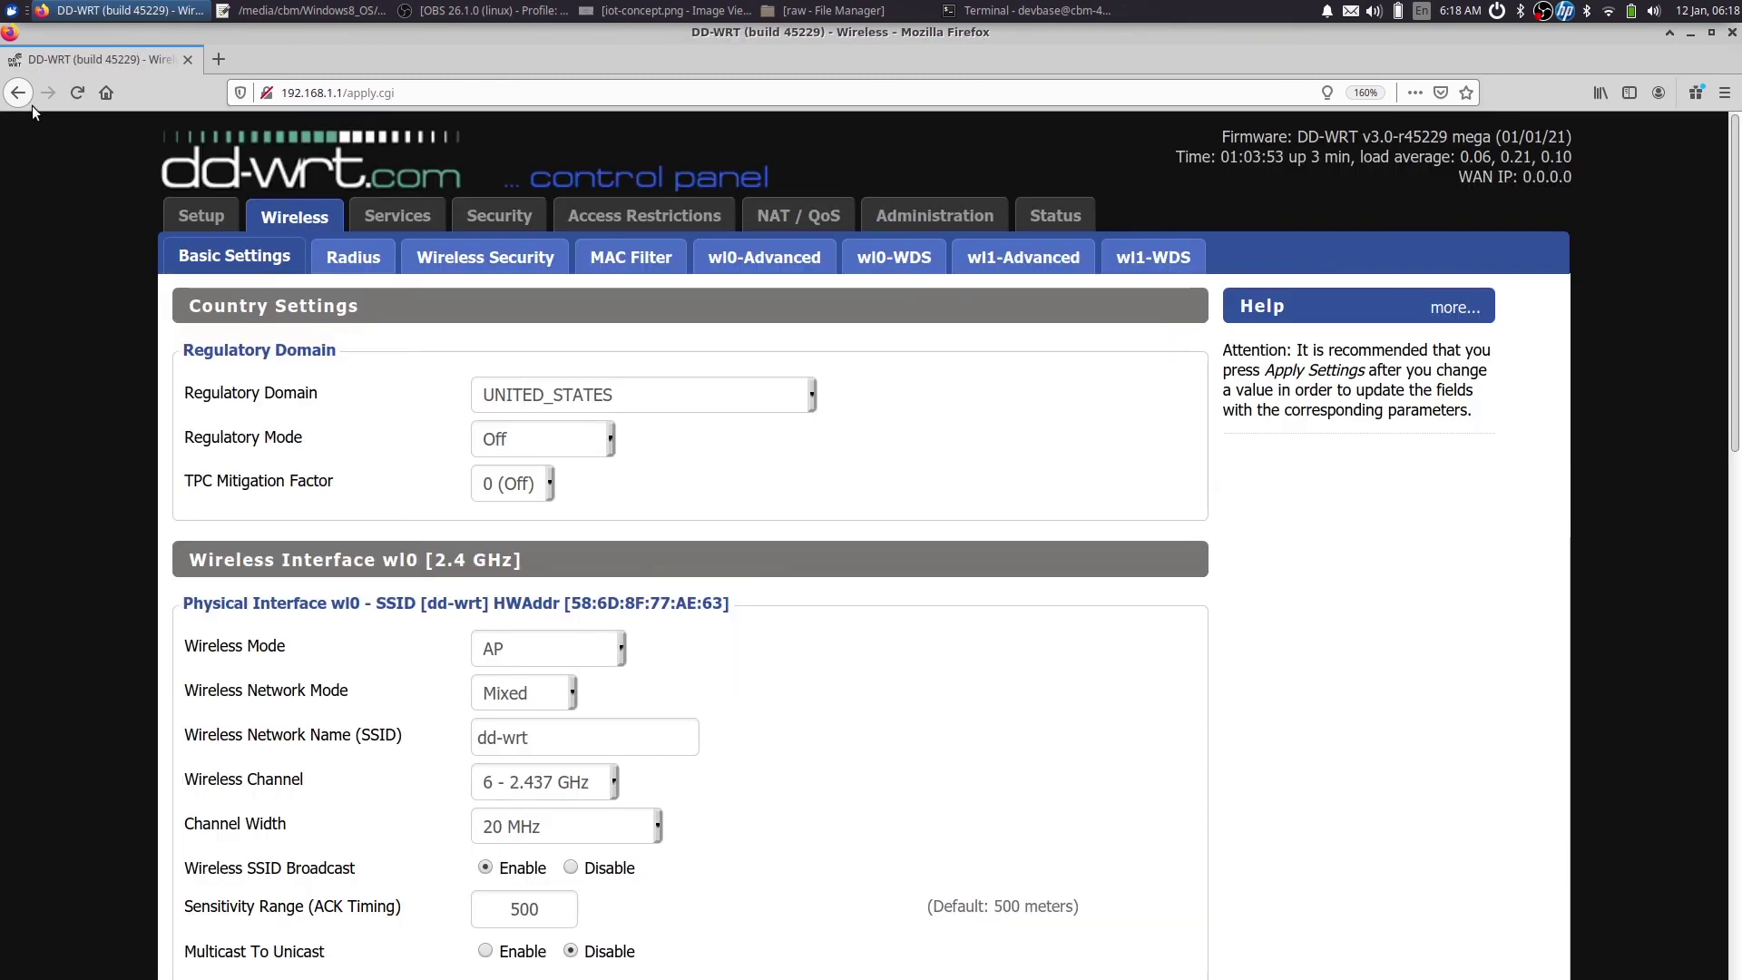
Step: Add a bridge assignment putting wl0.1 on br1 - IoT network, then save and apply
left_click(189, 212)
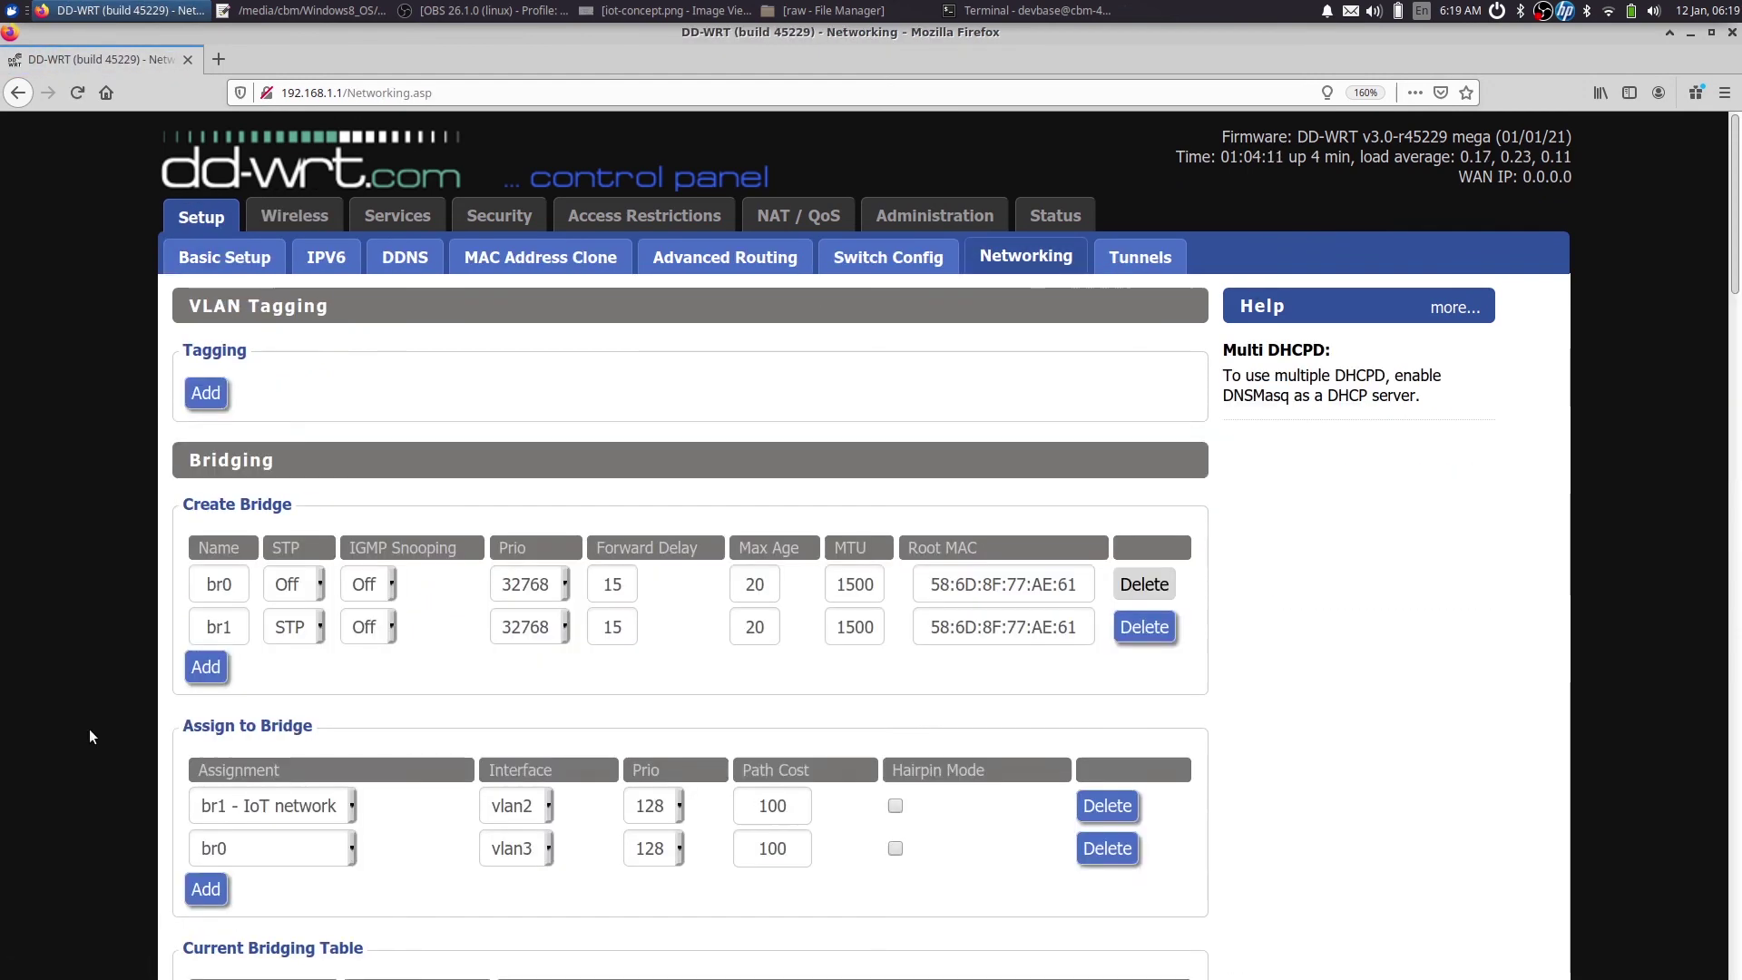
scroll(89, 730, "down", 3)
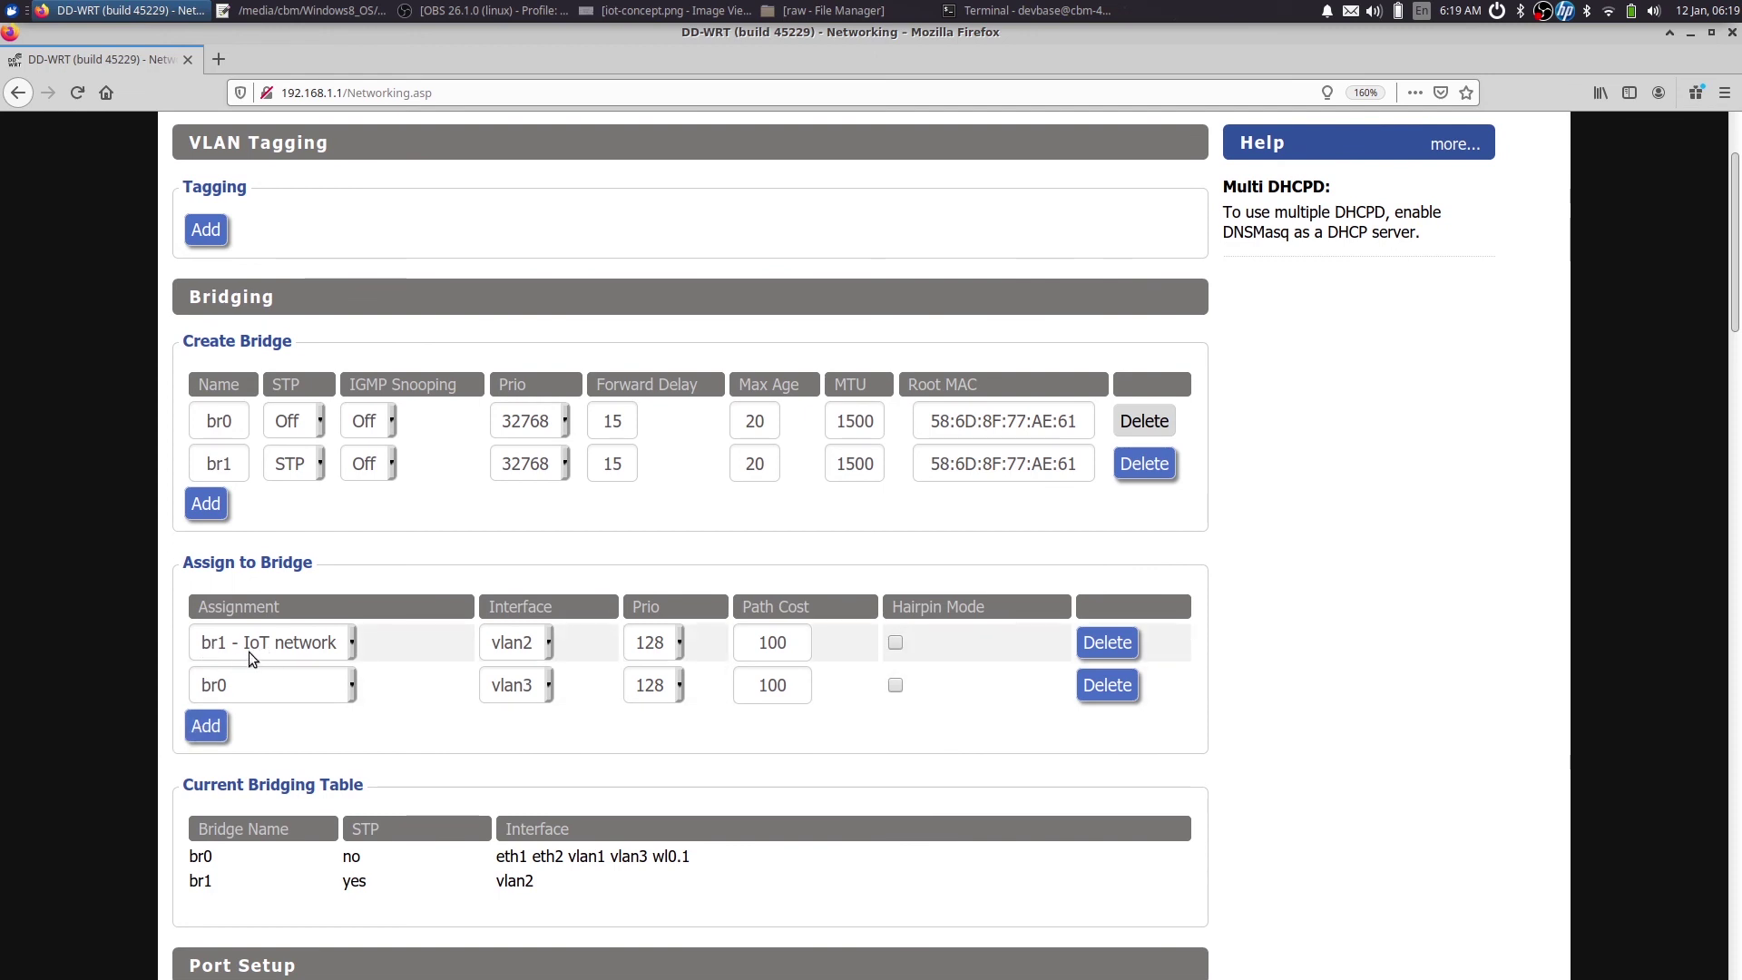
left_click(220, 729)
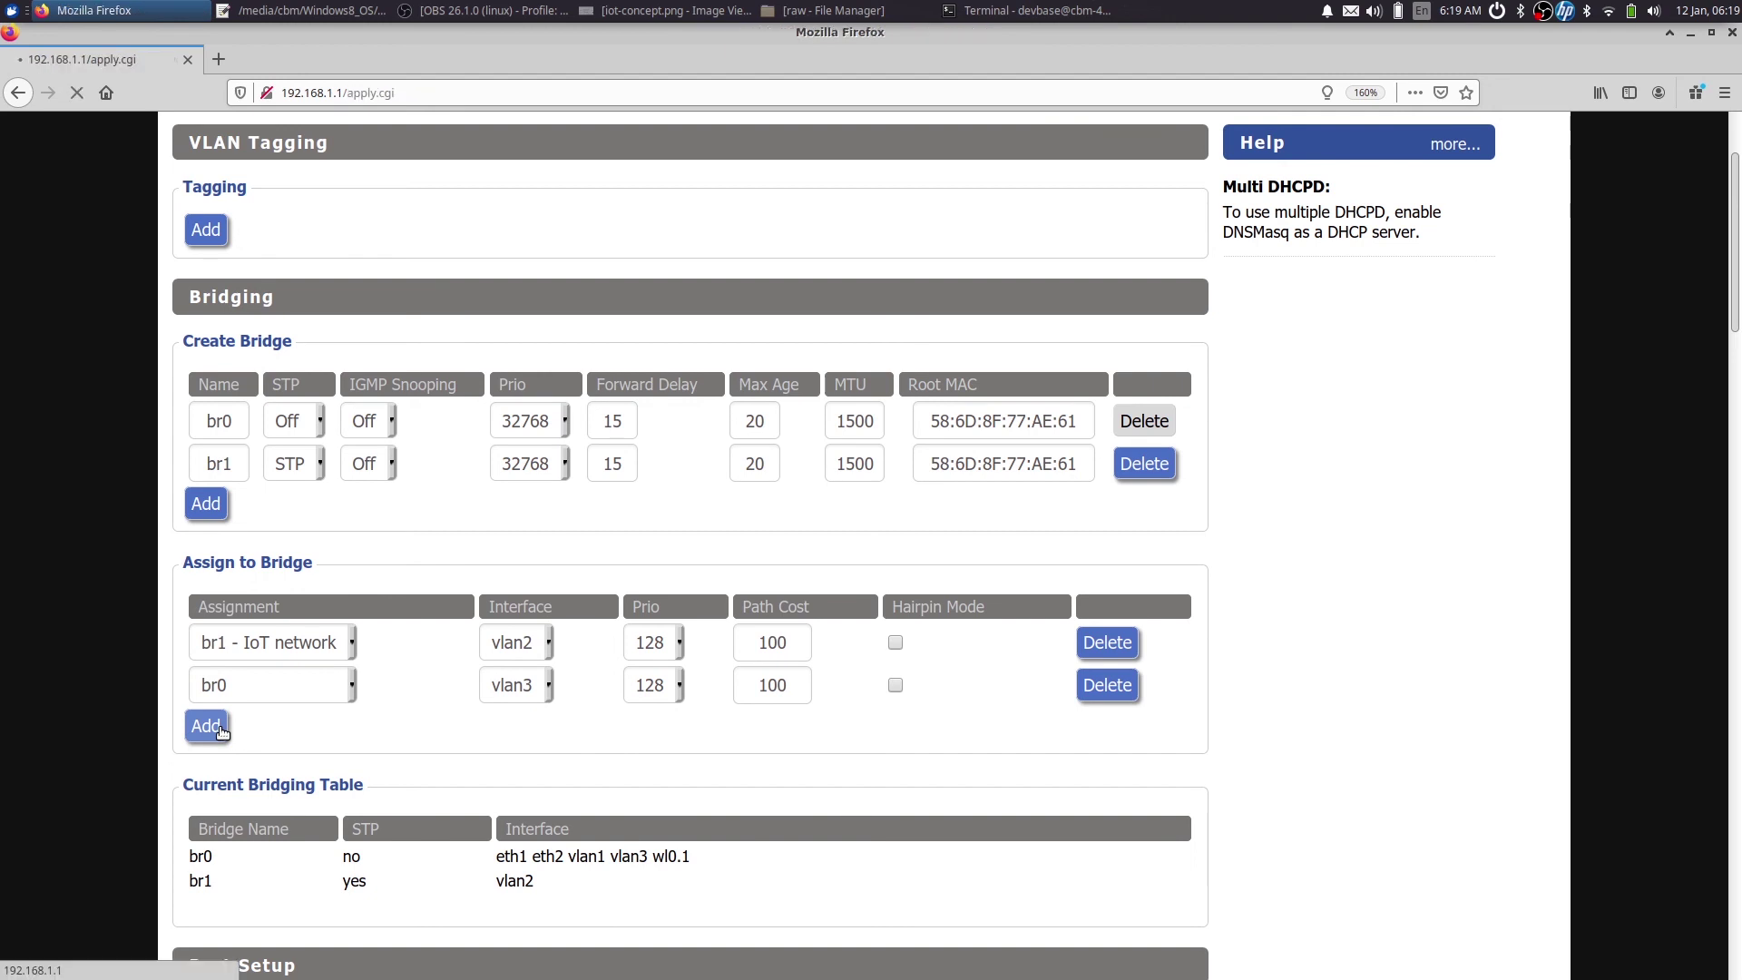
left_click(243, 889)
left_click(238, 862)
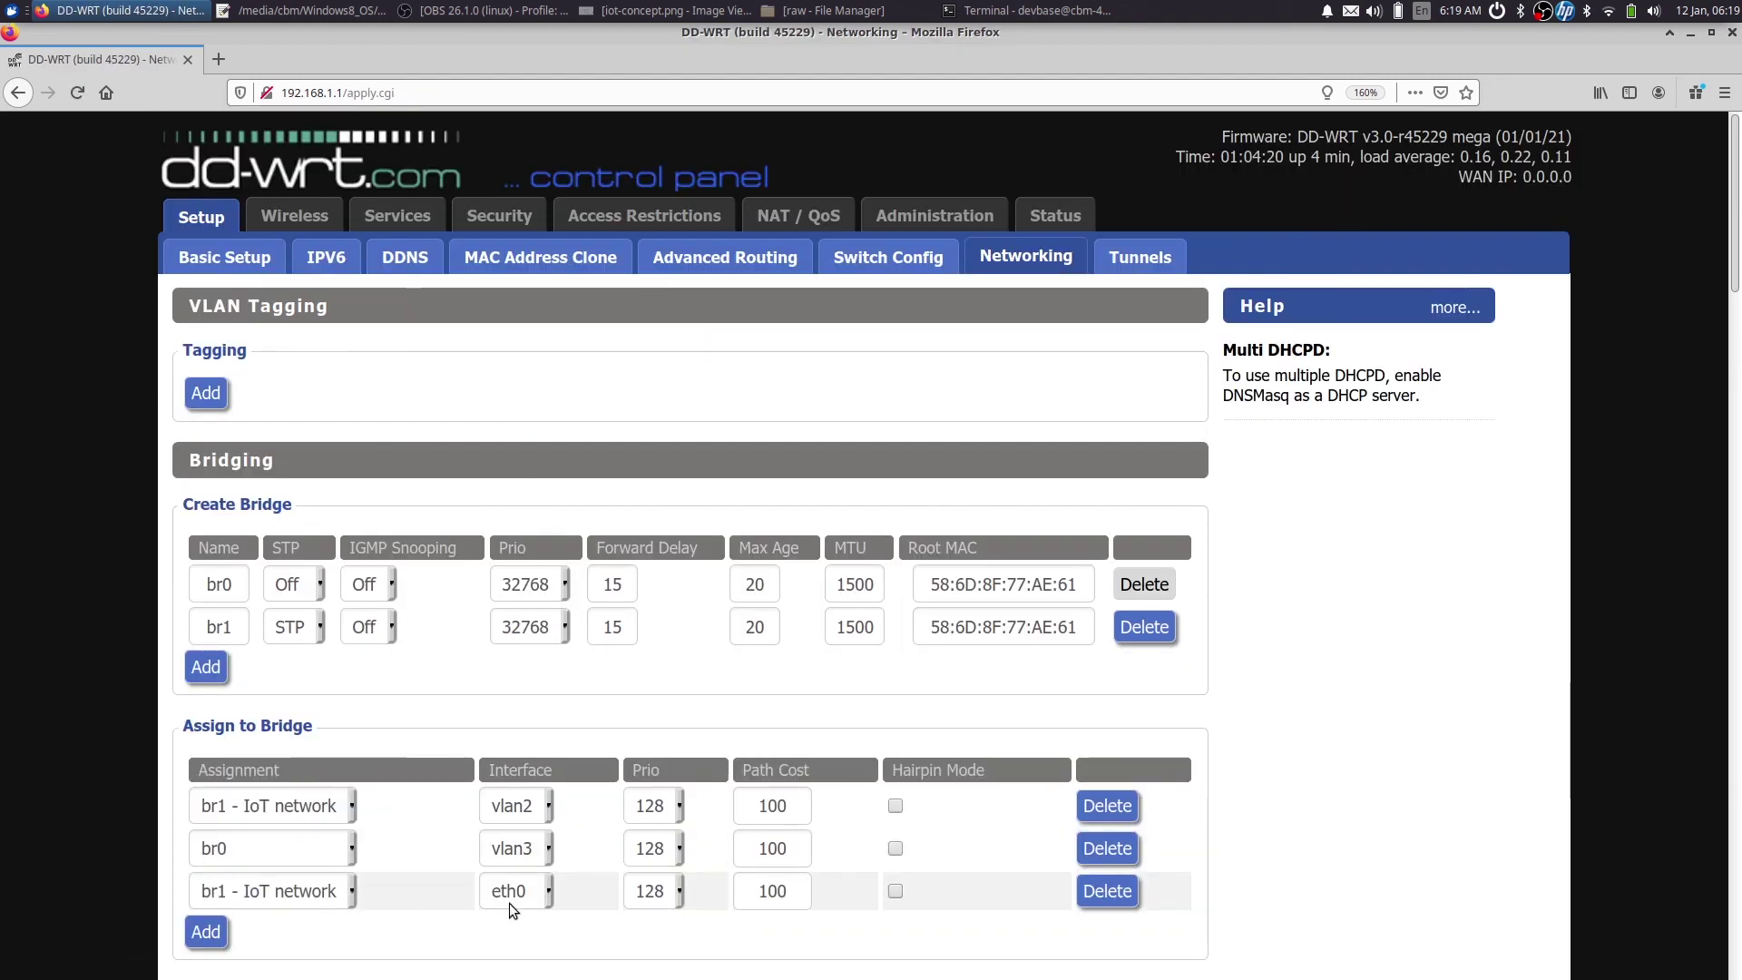
left_click(541, 896)
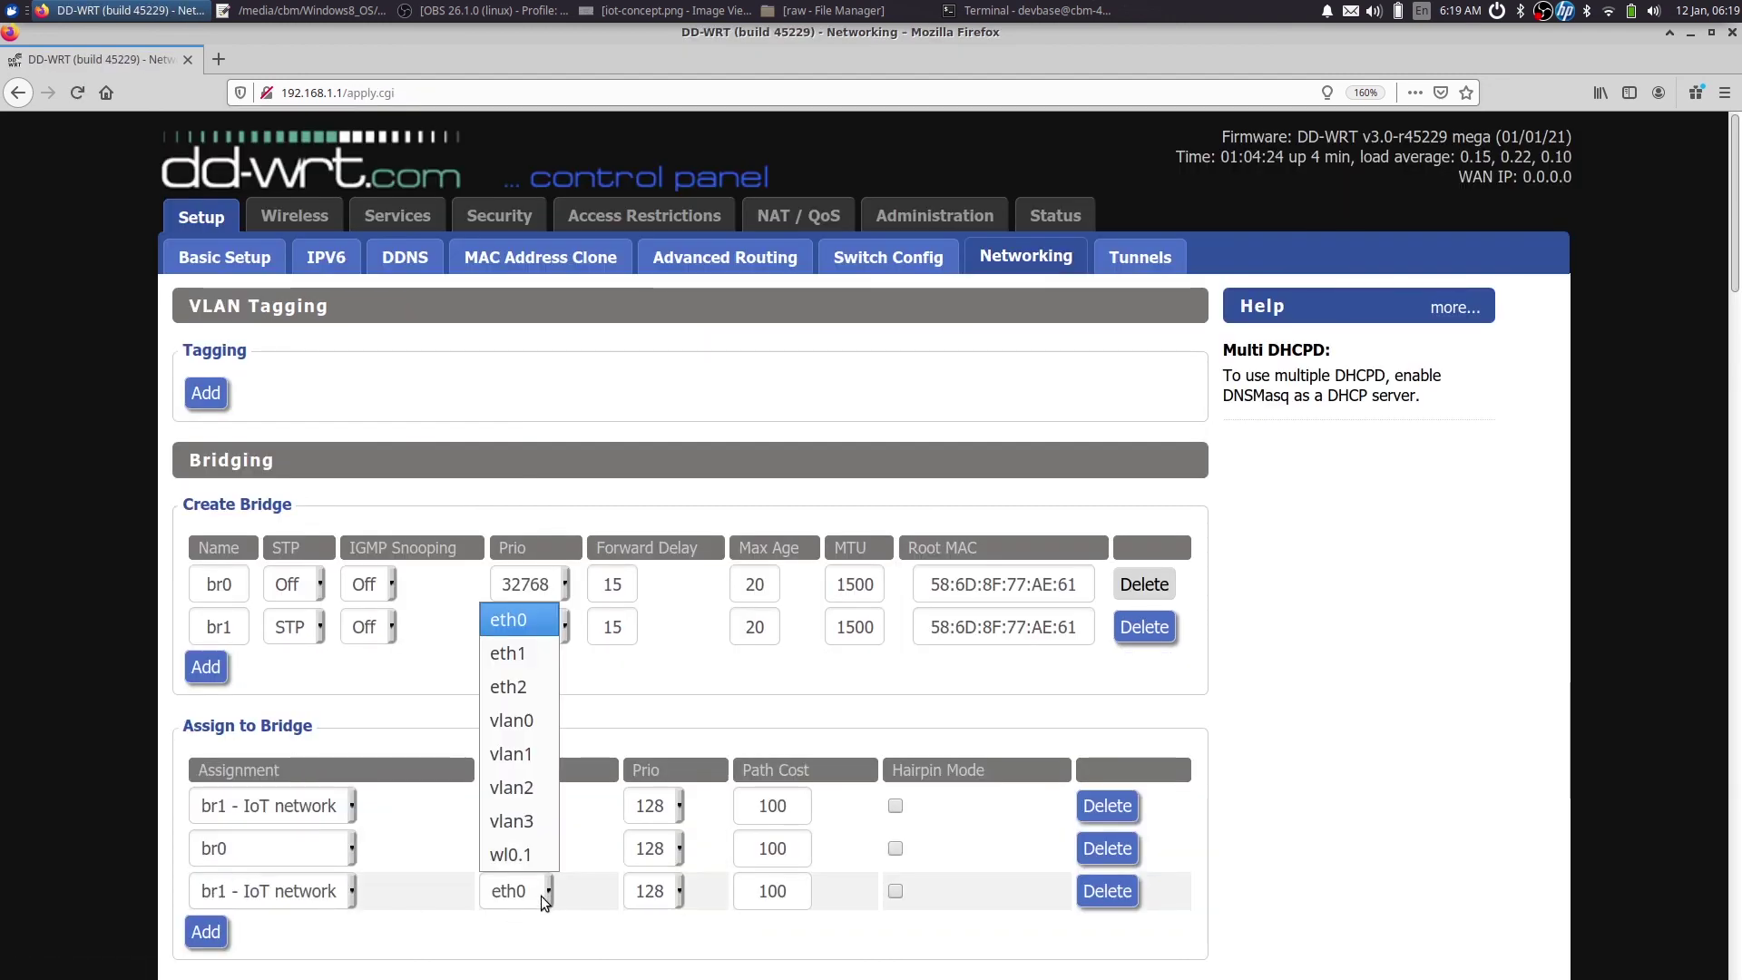
left_click(505, 855)
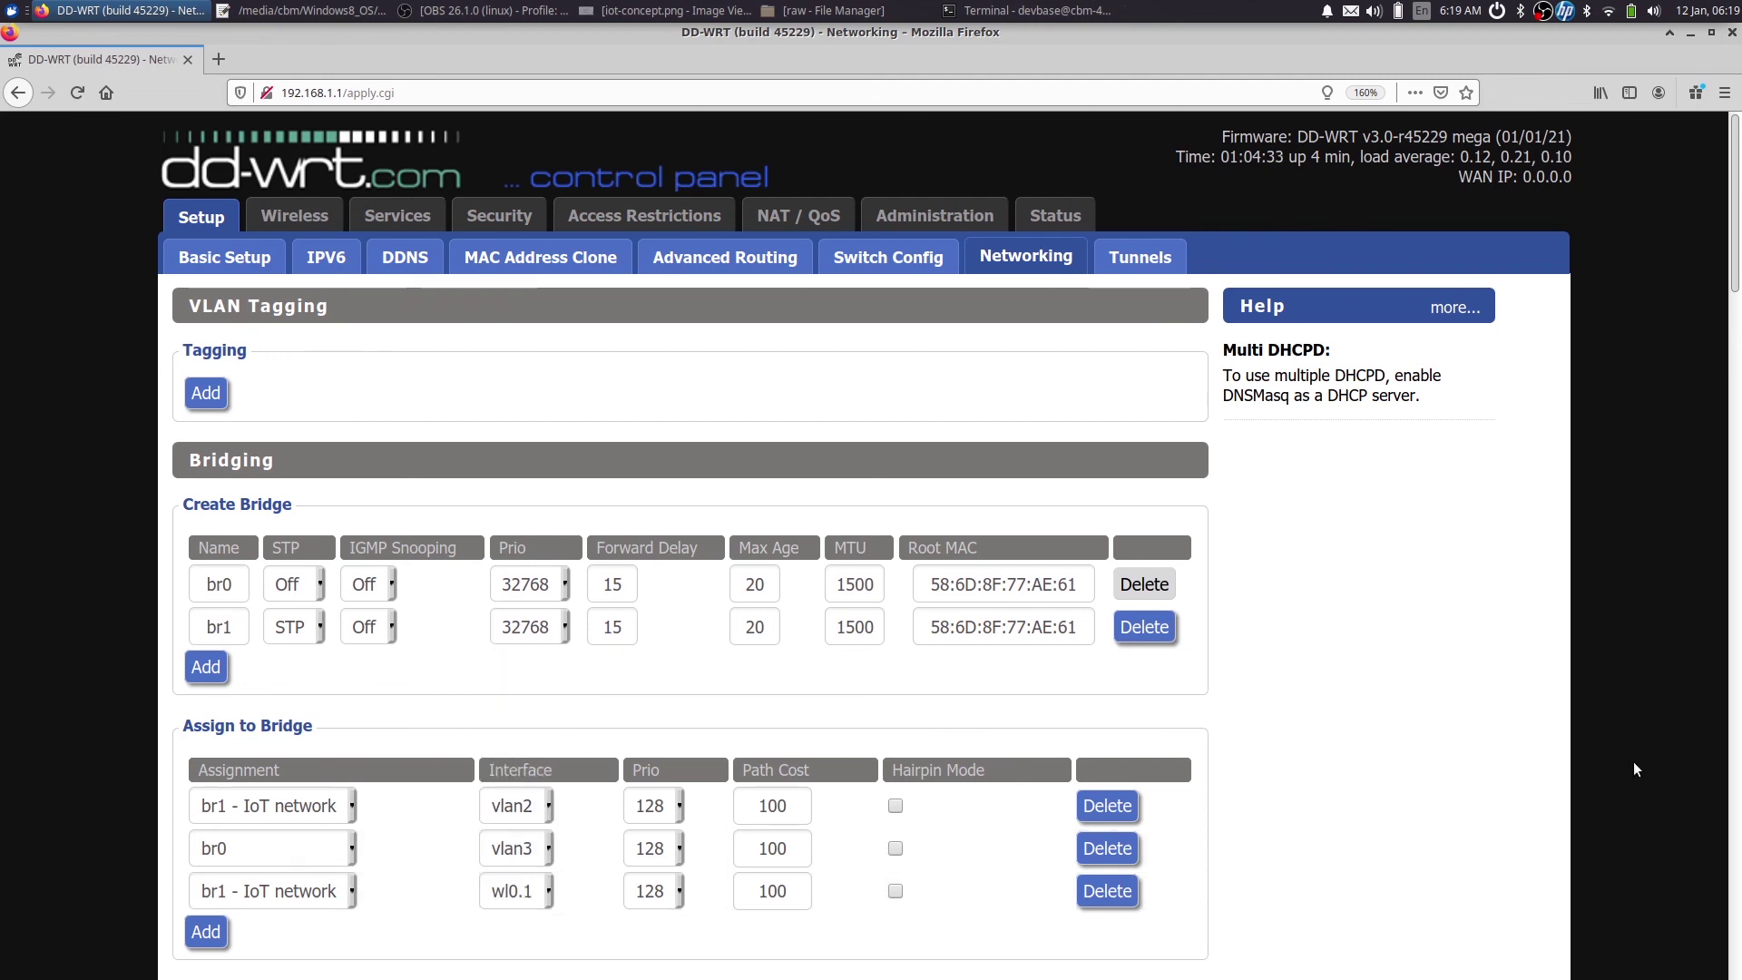
scroll(1634, 770, "down", 15)
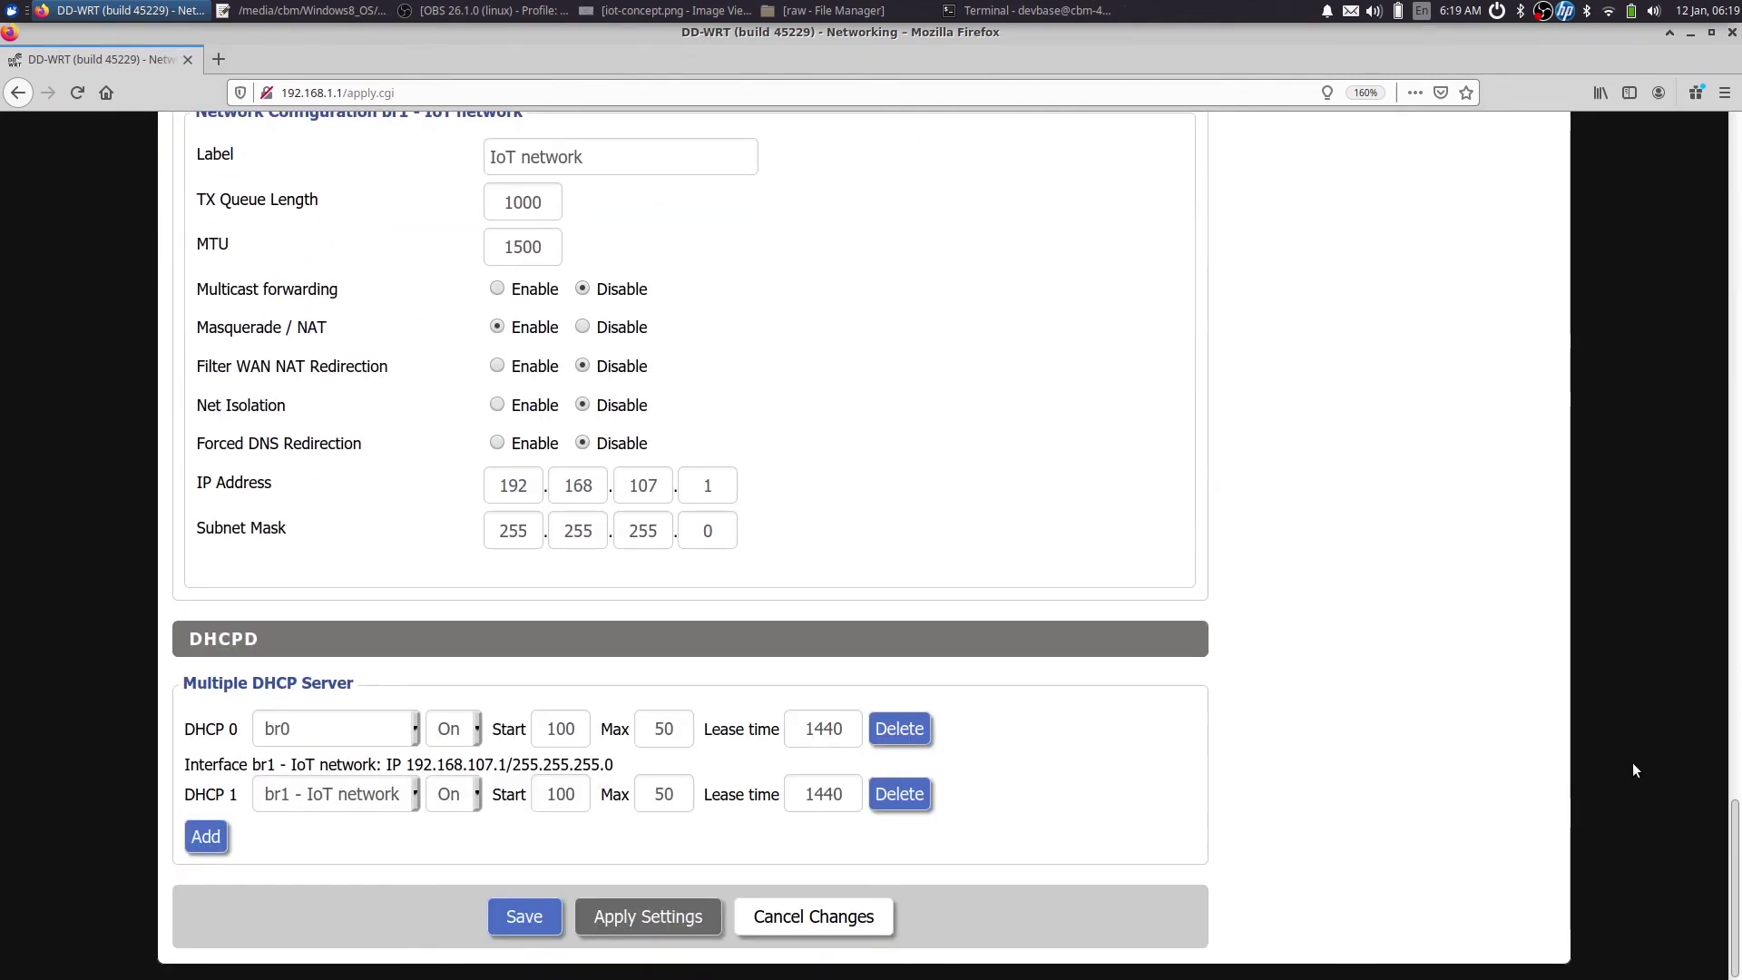
left_click(519, 918)
left_click(655, 924)
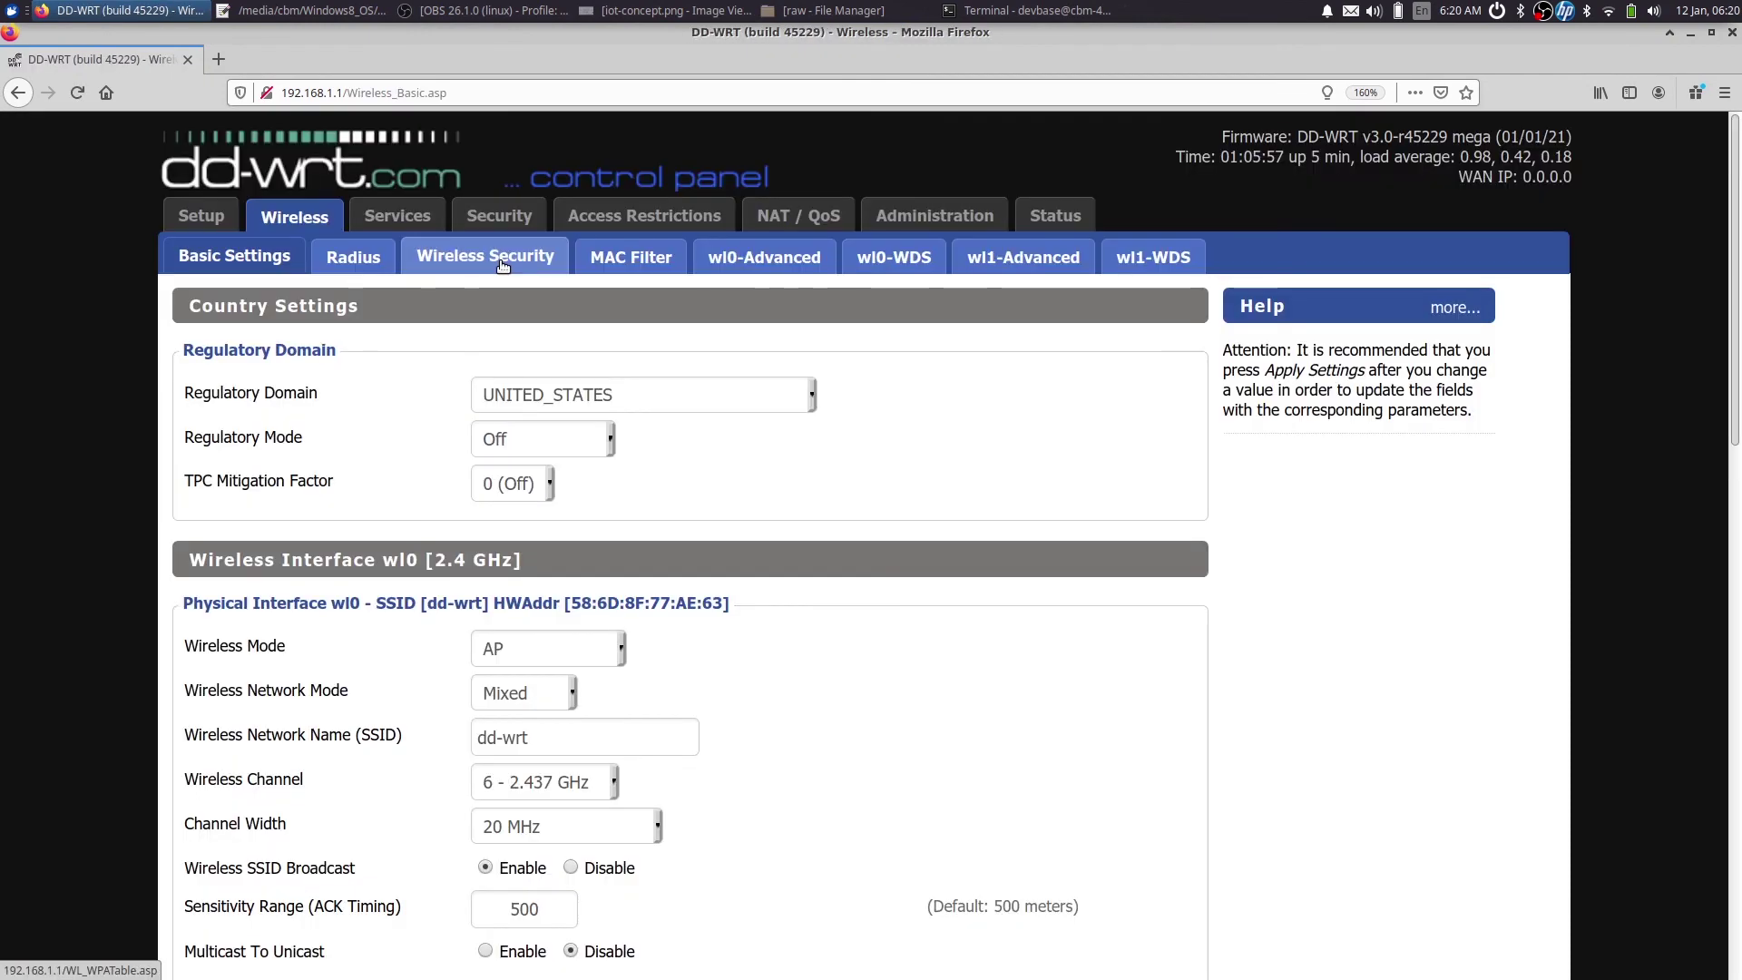
Step: Set the wl0.1 Security Mode to WPA2-PSK/WPA-PSK under Wireless Security
left_click(495, 265)
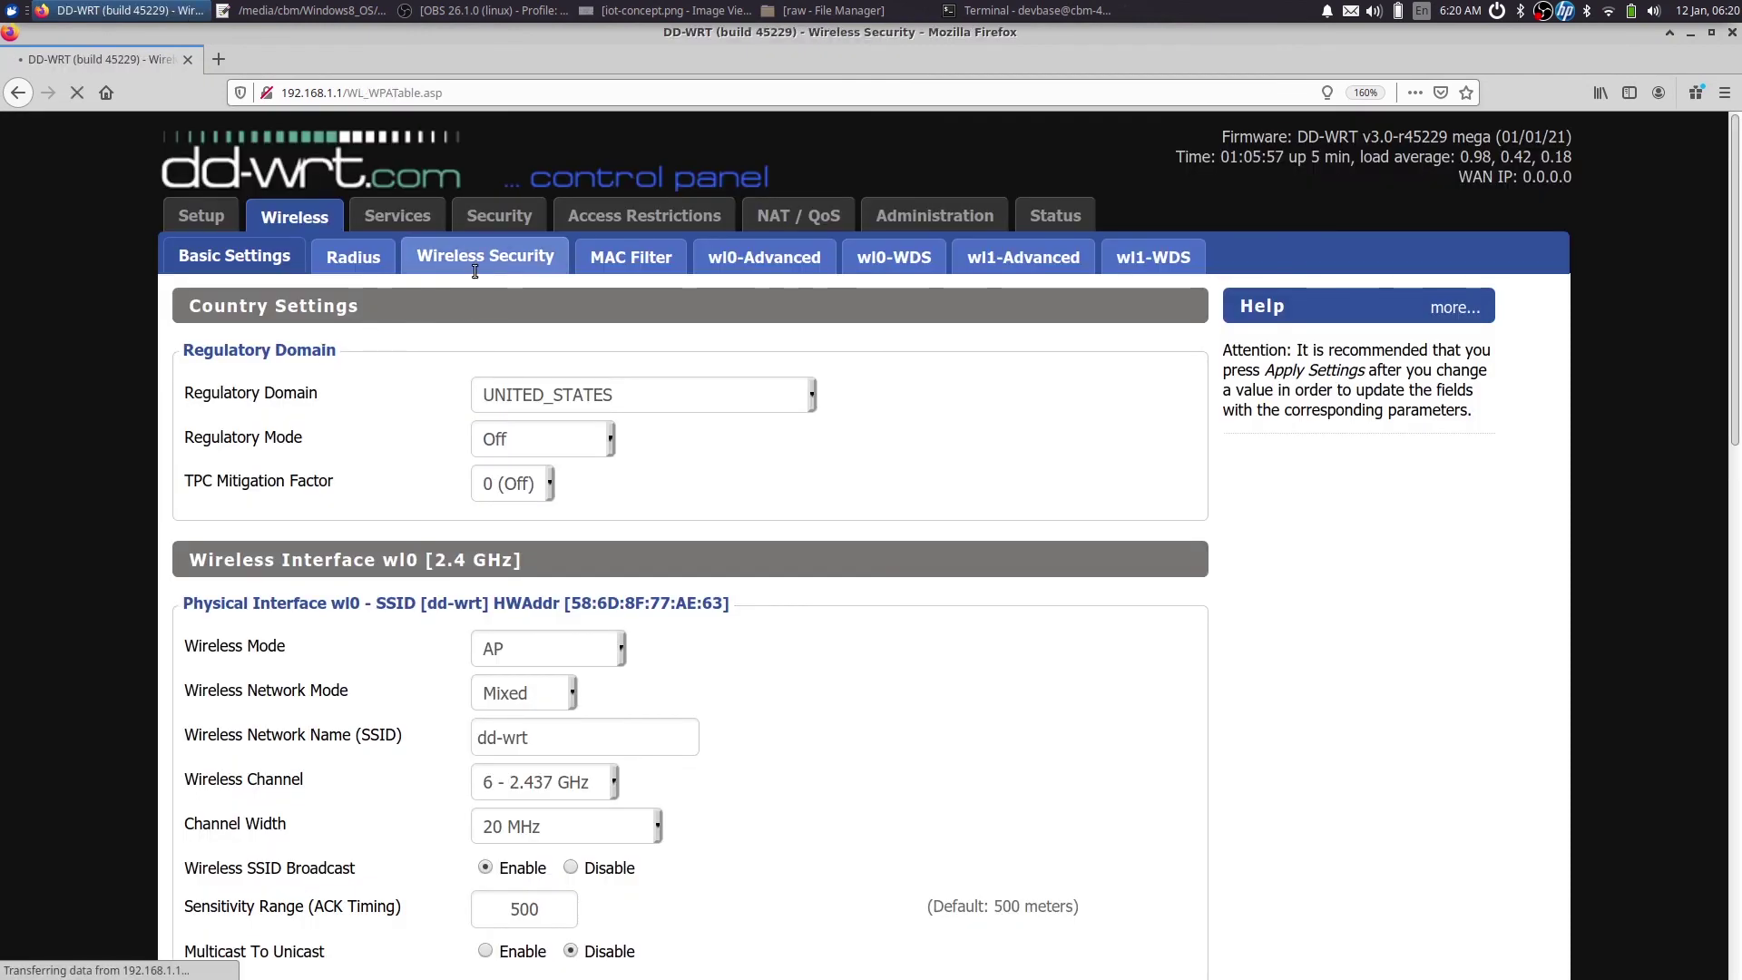
left_click(575, 512)
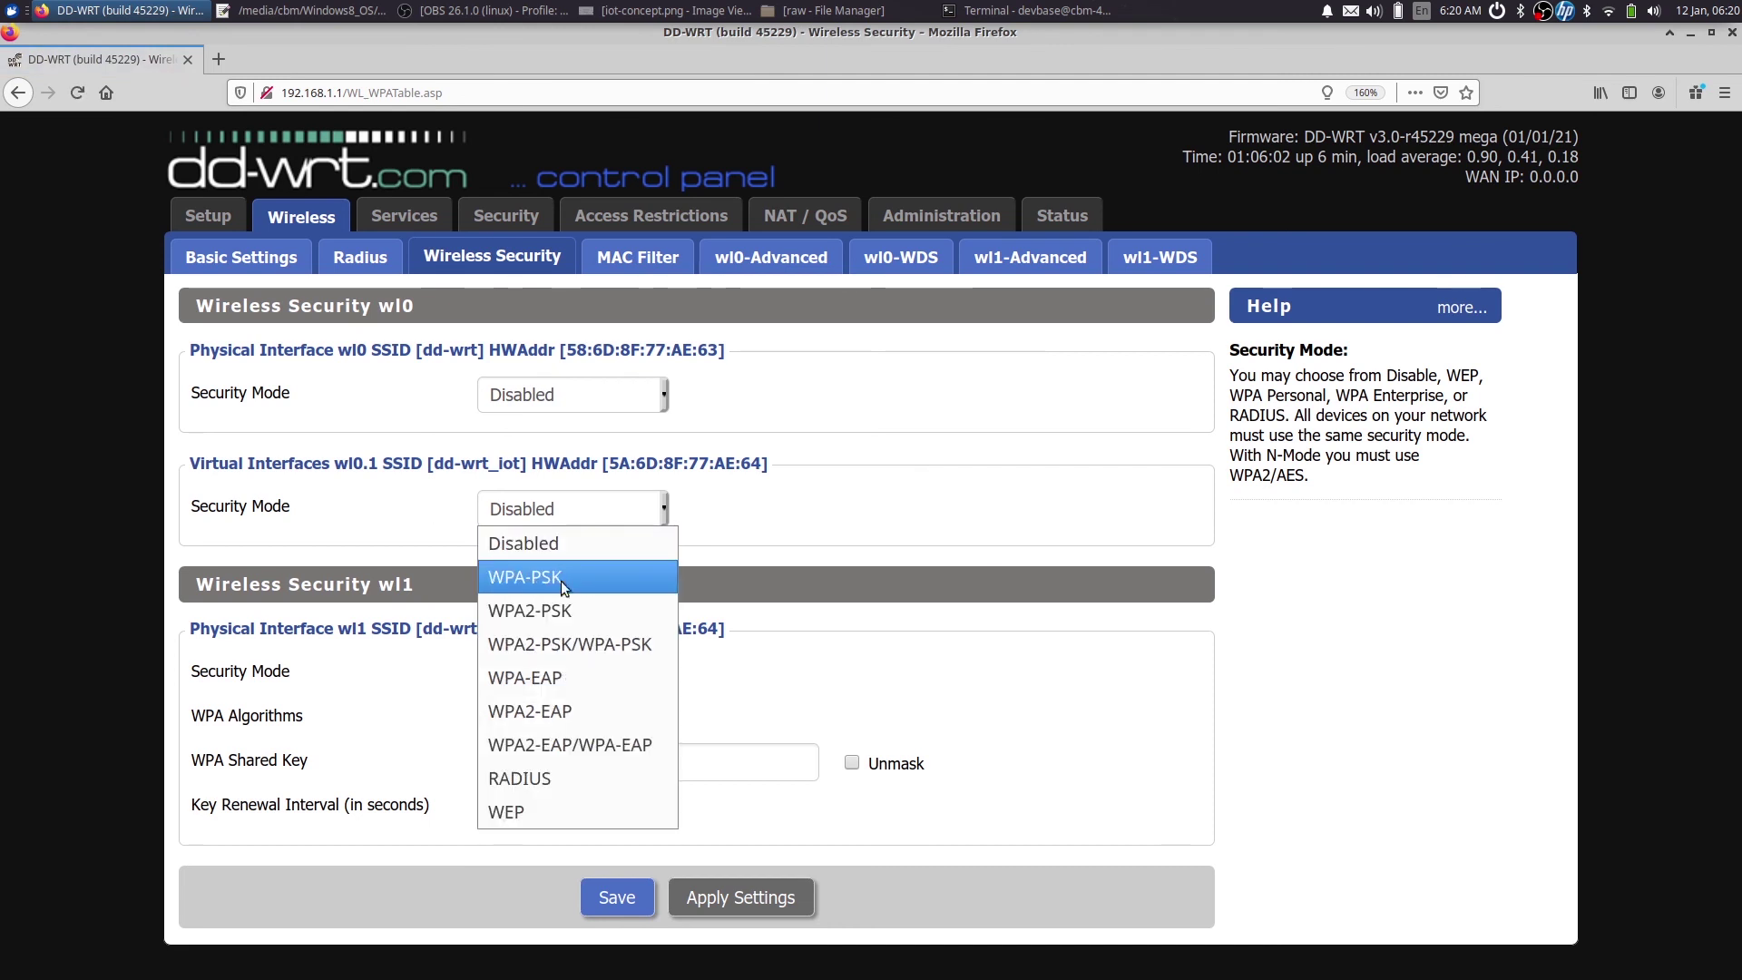
left_click(558, 644)
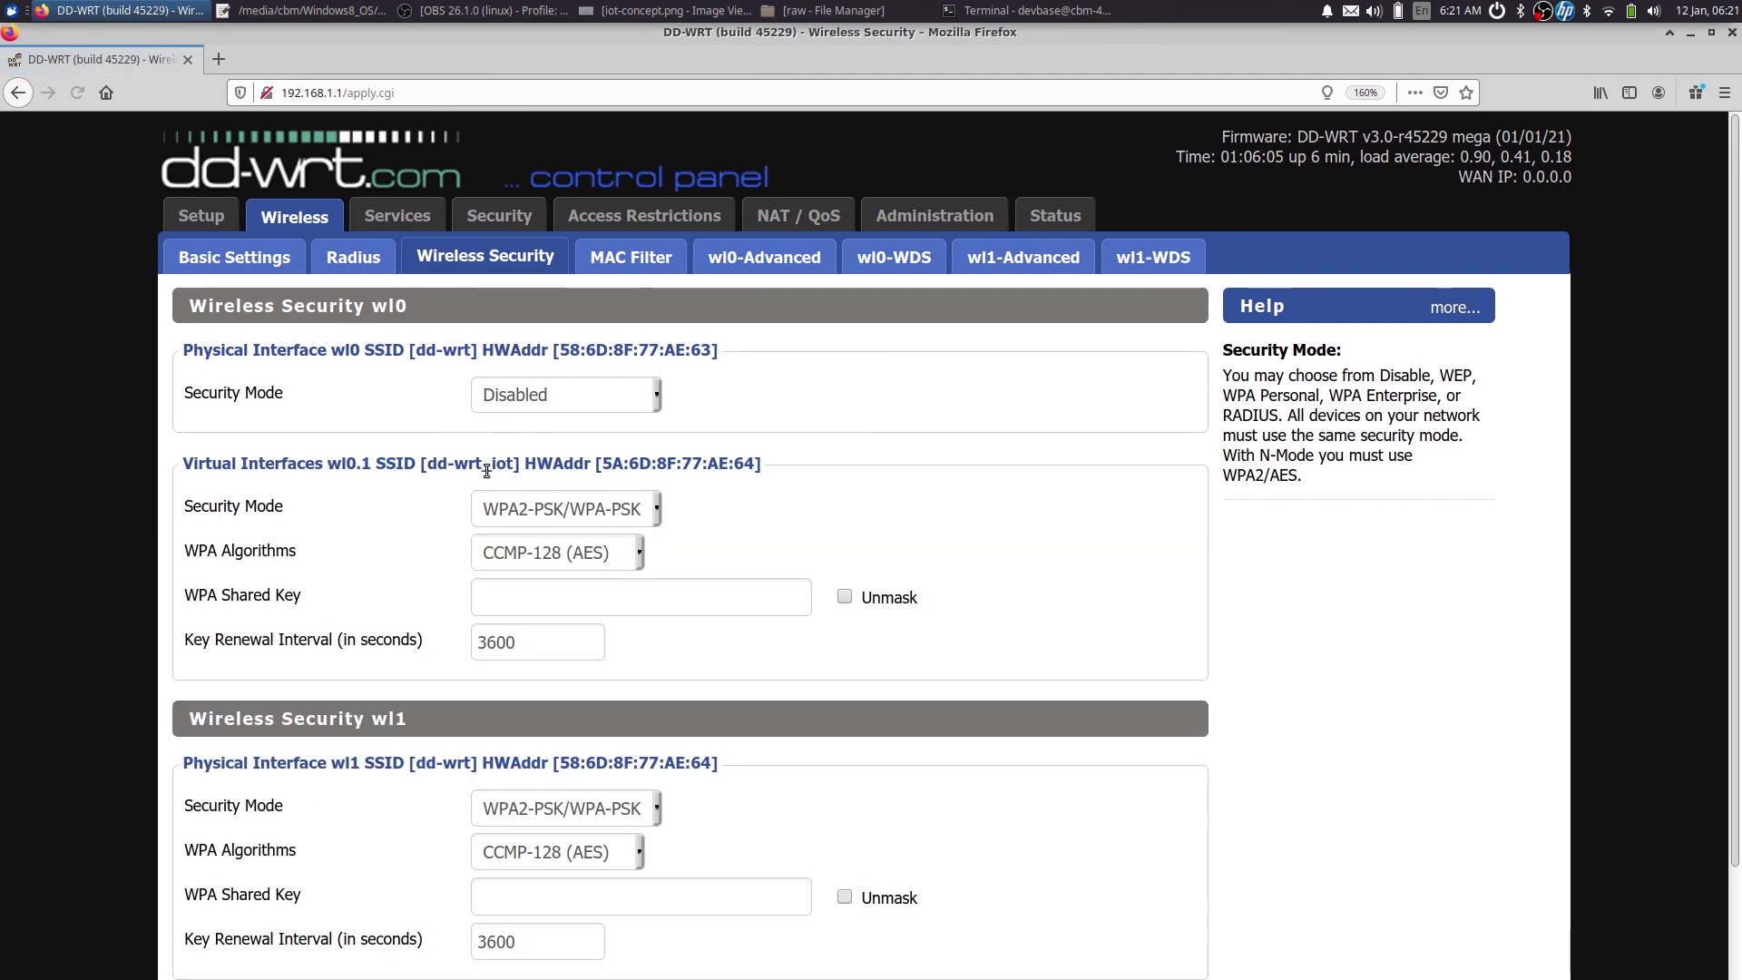